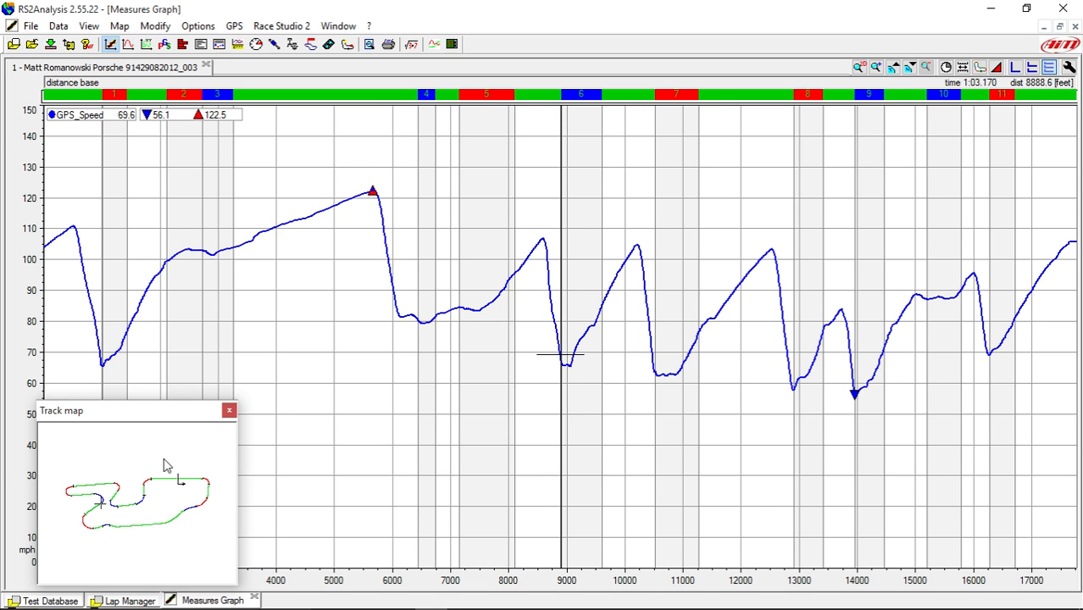
click(30, 25)
mouse_move(57, 25)
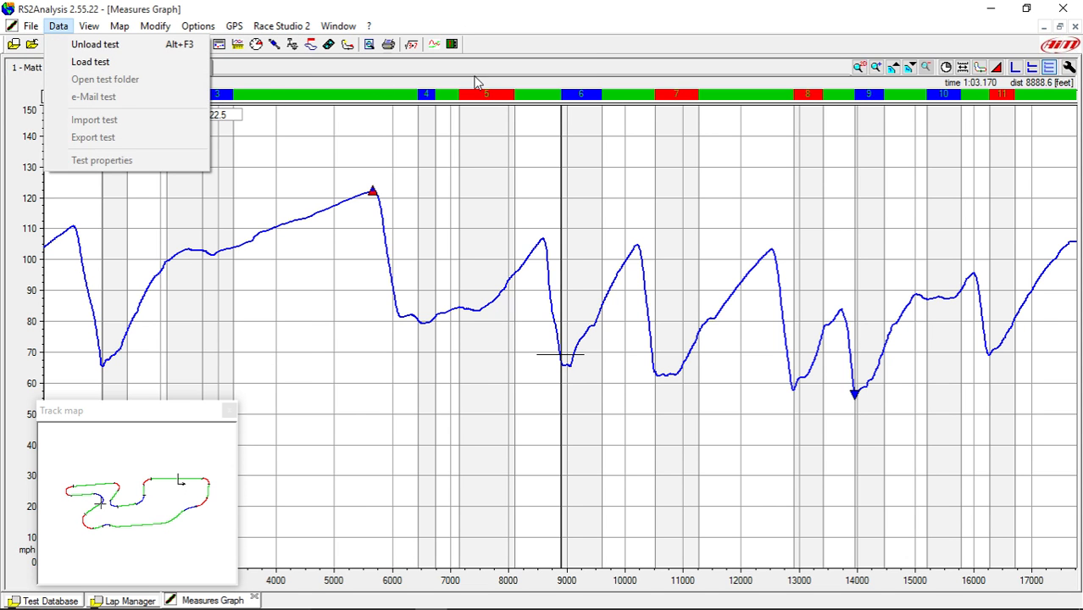
click(593, 49)
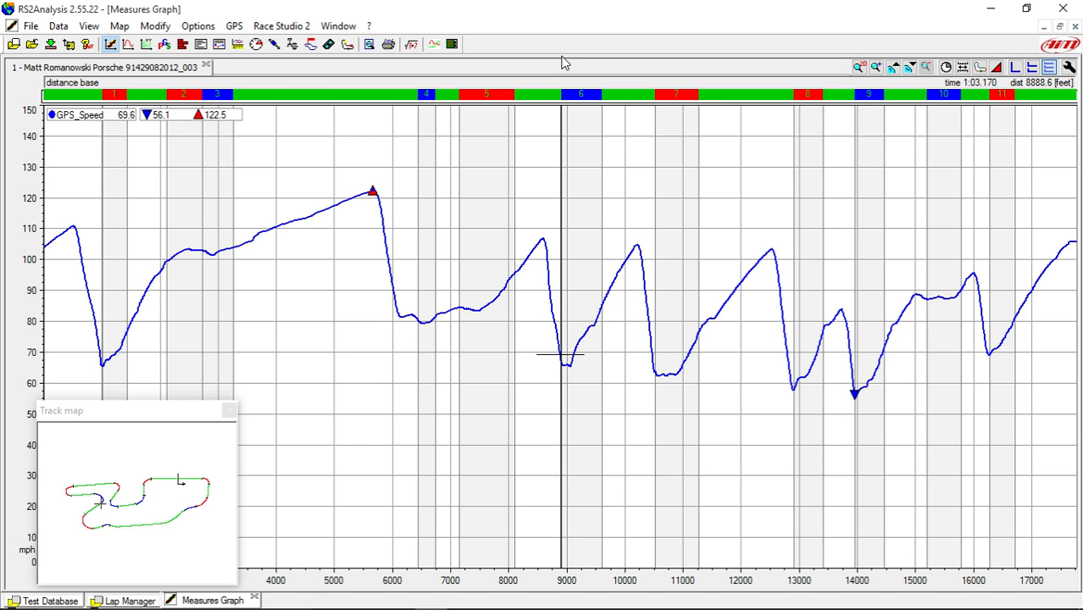
Open Race-Keeper Comparo HD to view its start window, and close it again
mouse_move(869, 605)
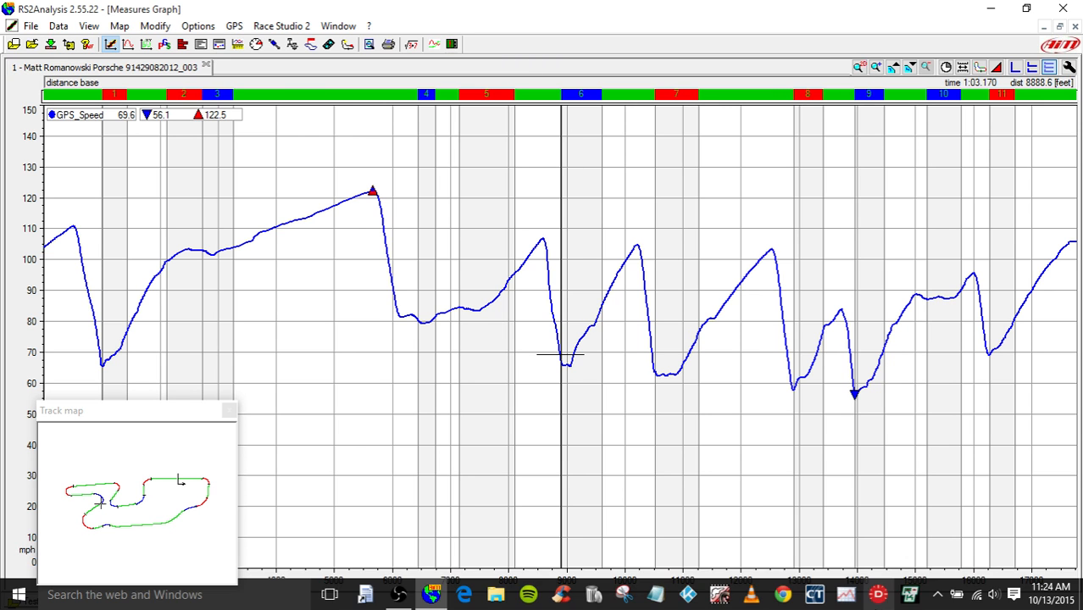
click(910, 598)
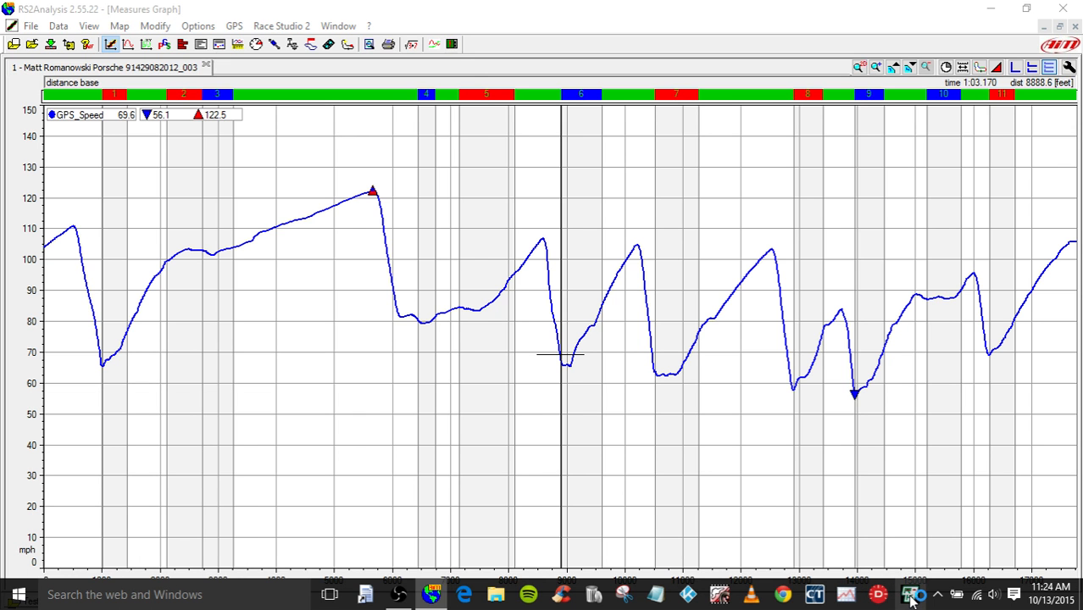
click(911, 598)
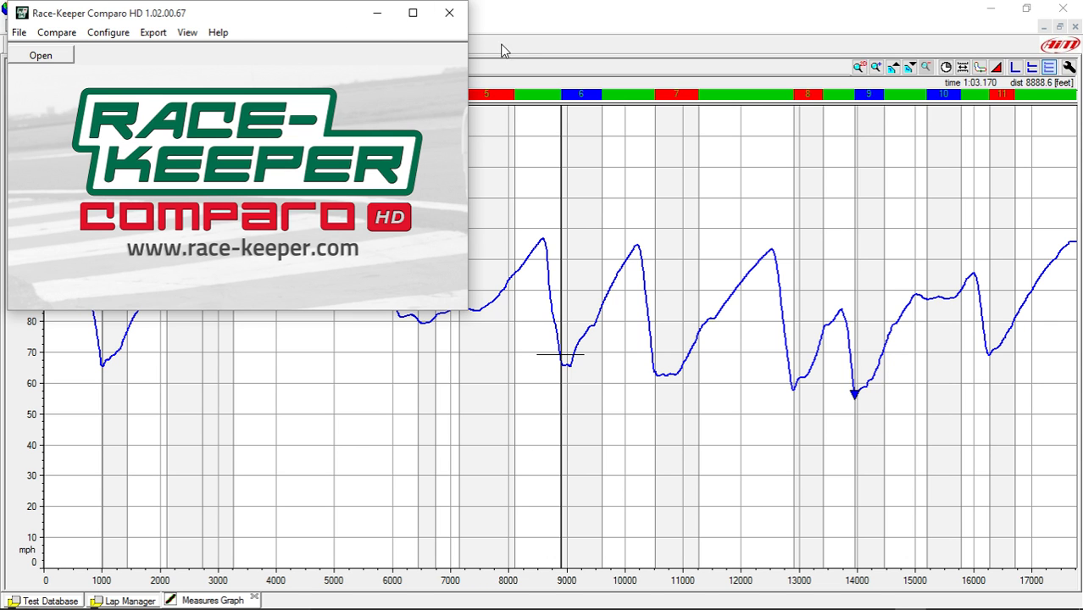
click(449, 17)
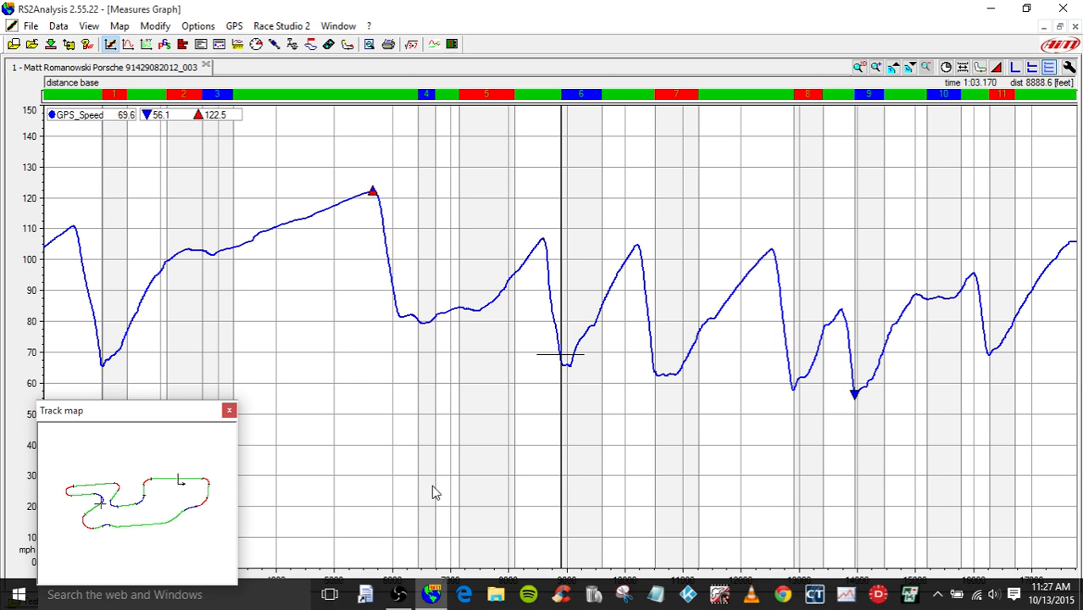
Open Circuit Tools 2 to view its welcome screen and main window, and close it again
mouse_move(623, 604)
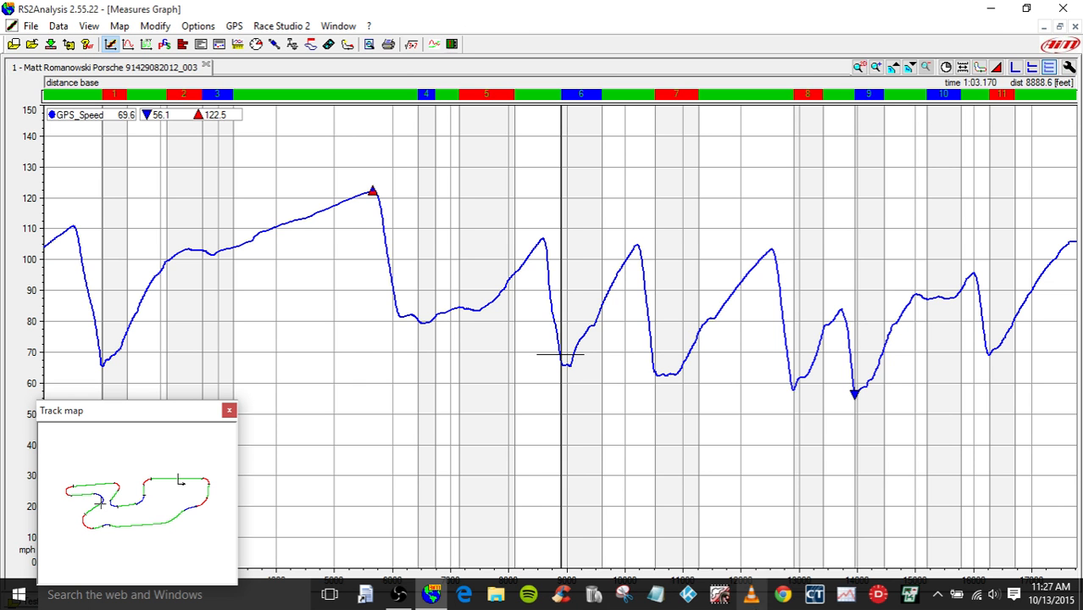
click(814, 596)
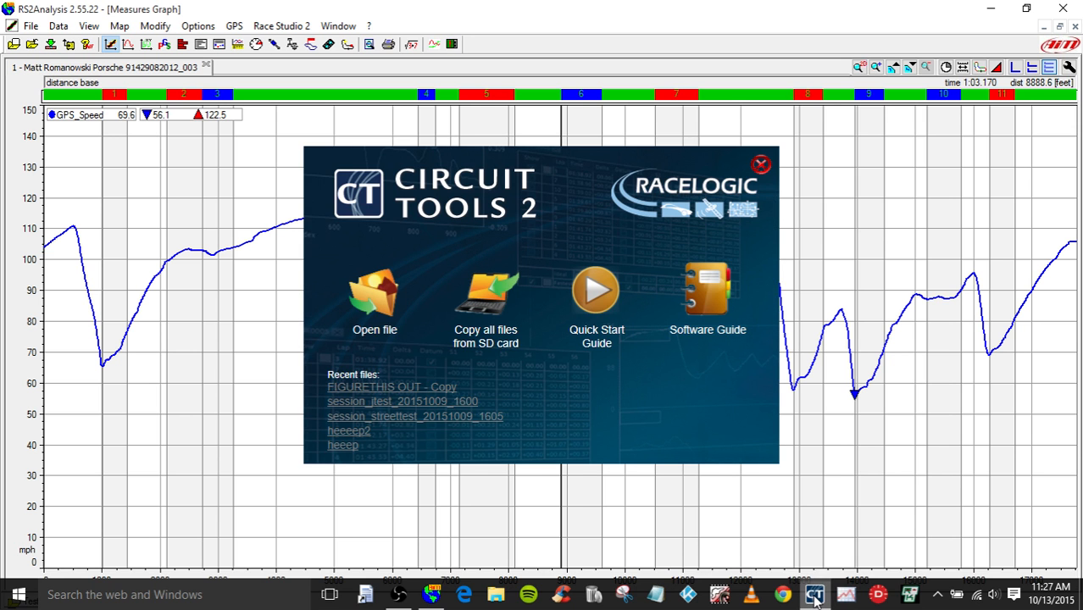
click(762, 164)
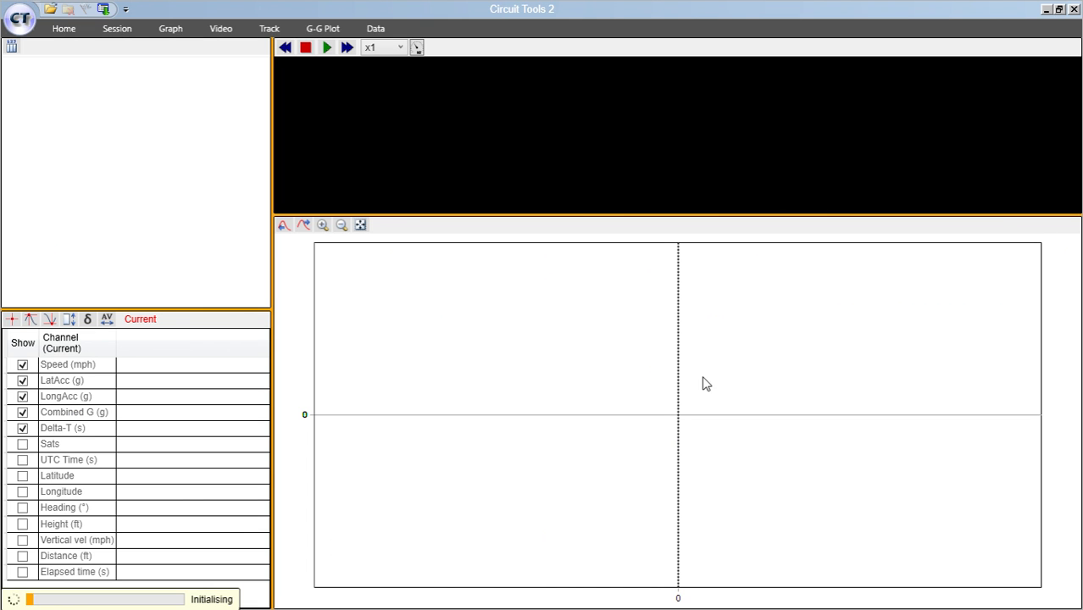
click(1075, 10)
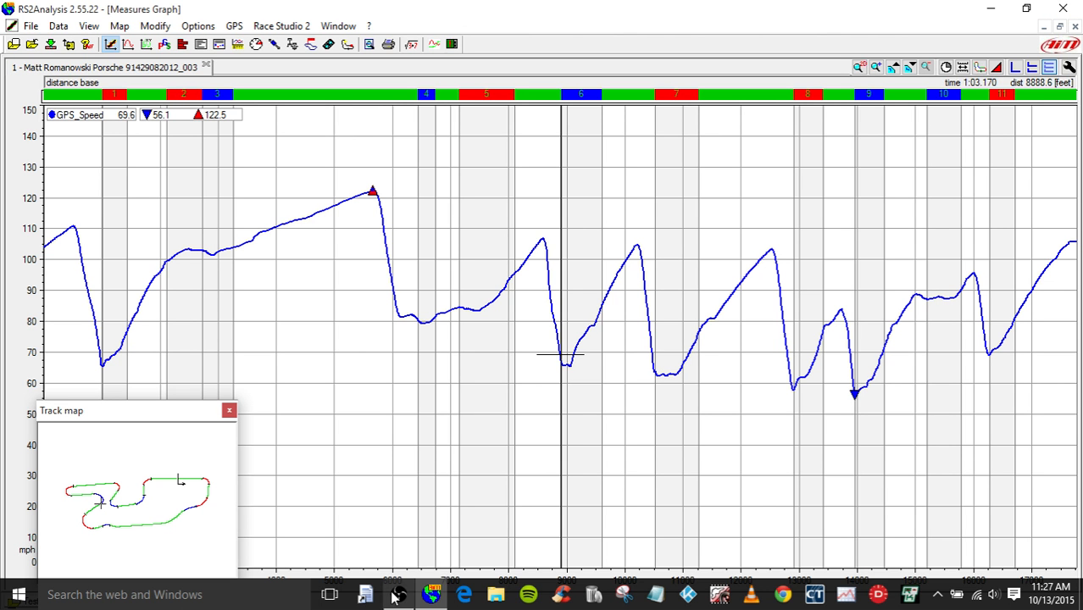
Switch to RaceChrono, accept the driving warning and open the list of previous sessions
mouse_move(408, 606)
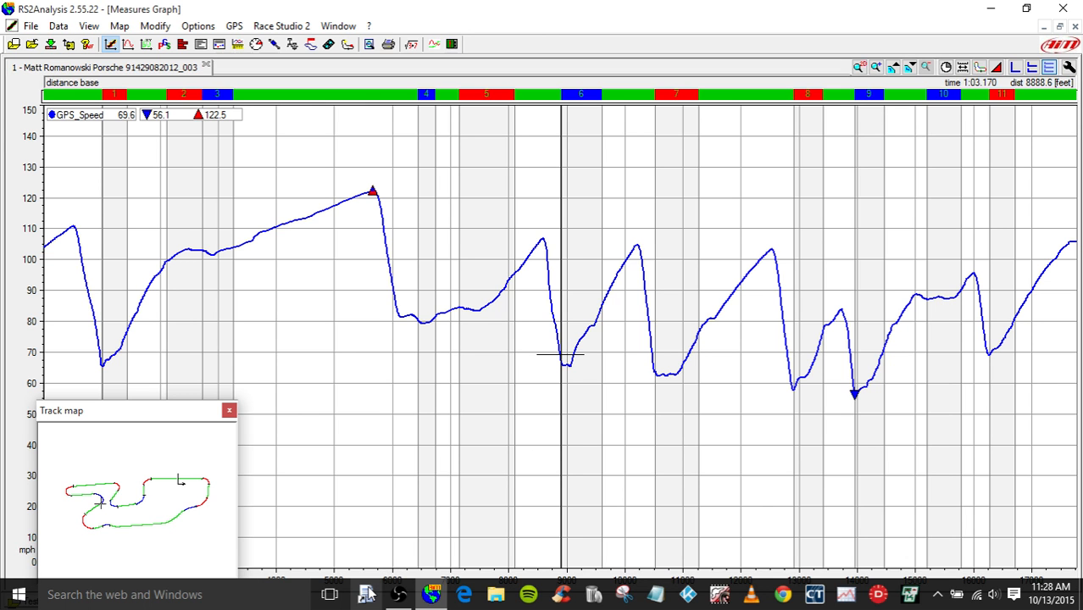
click(367, 593)
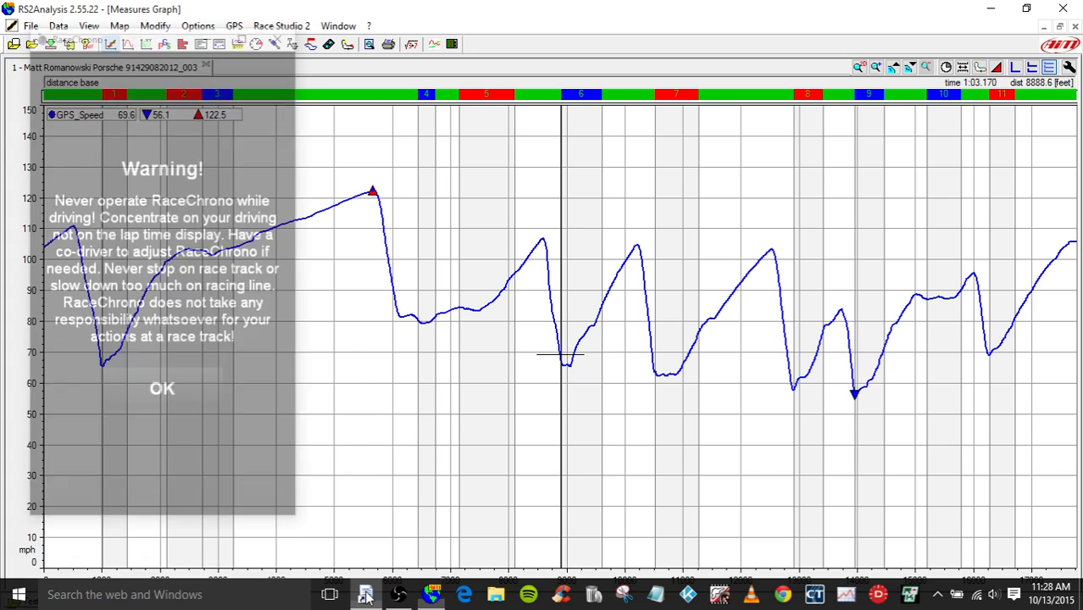
click(186, 390)
click(128, 142)
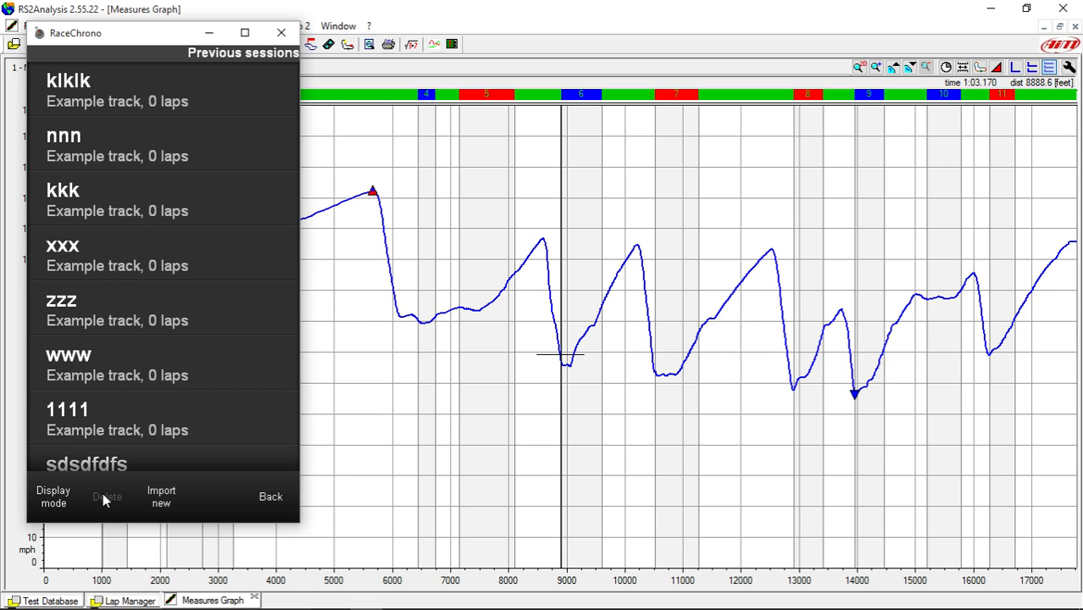
Examine the file formats offered for importing a new session, and cancel the import
click(161, 500)
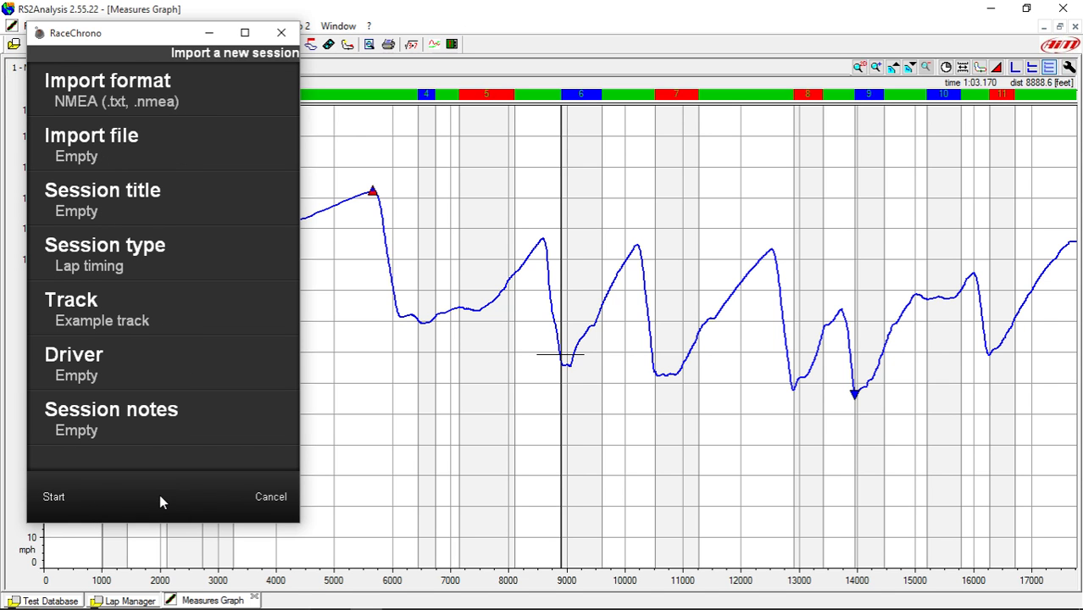
click(125, 82)
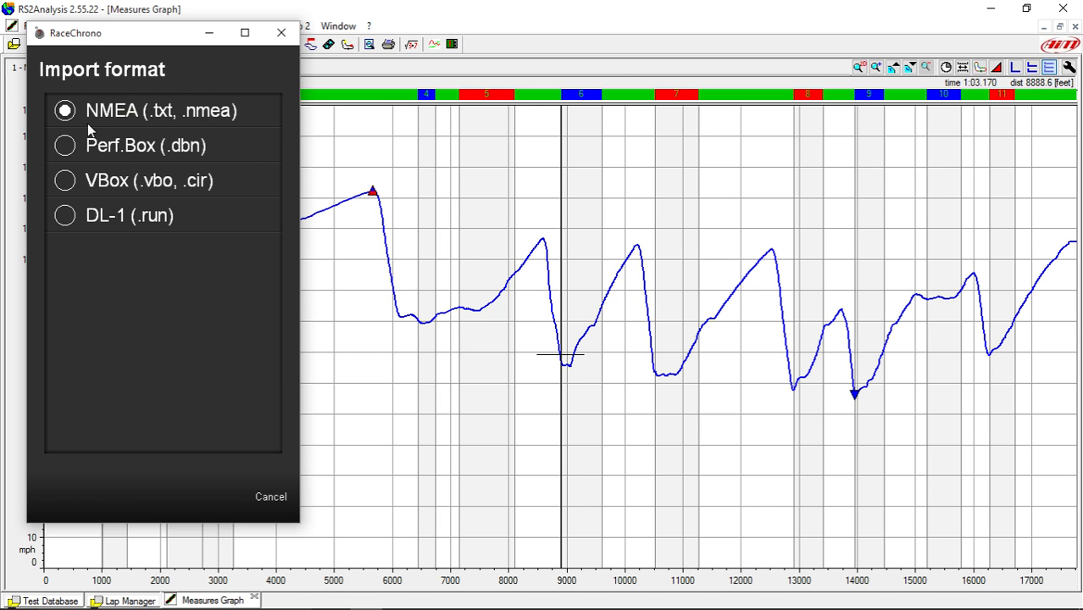
drag(158, 34, 195, 53)
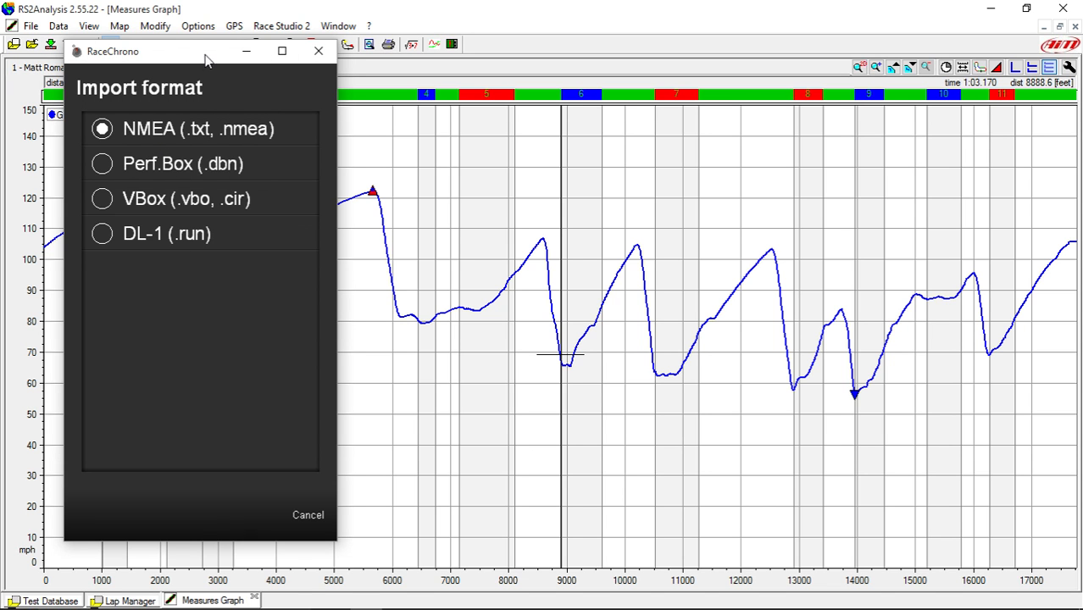
drag(206, 60, 205, 52)
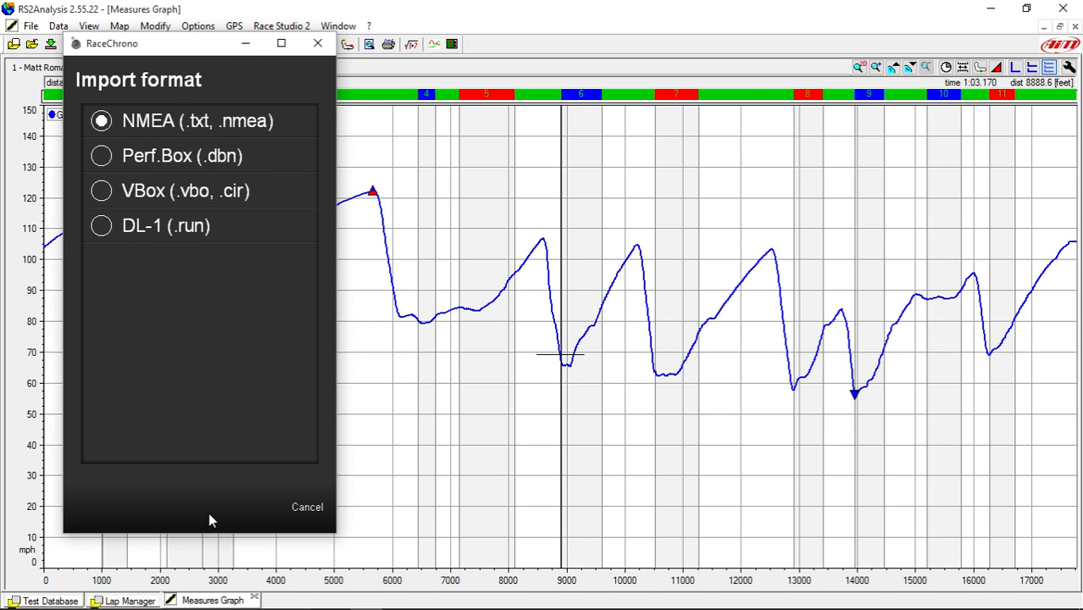
click(308, 509)
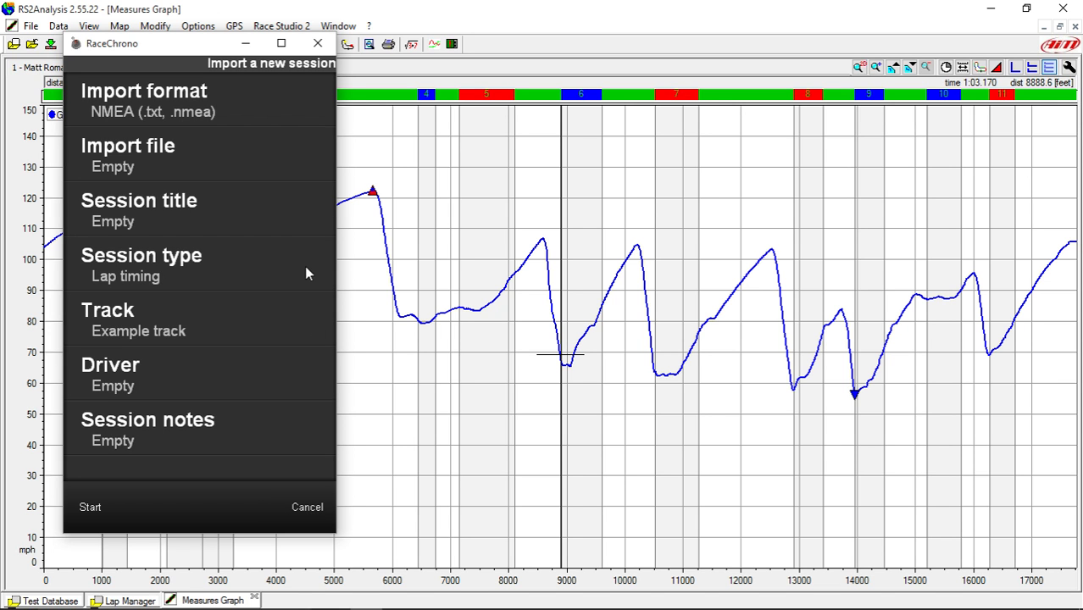
click(316, 511)
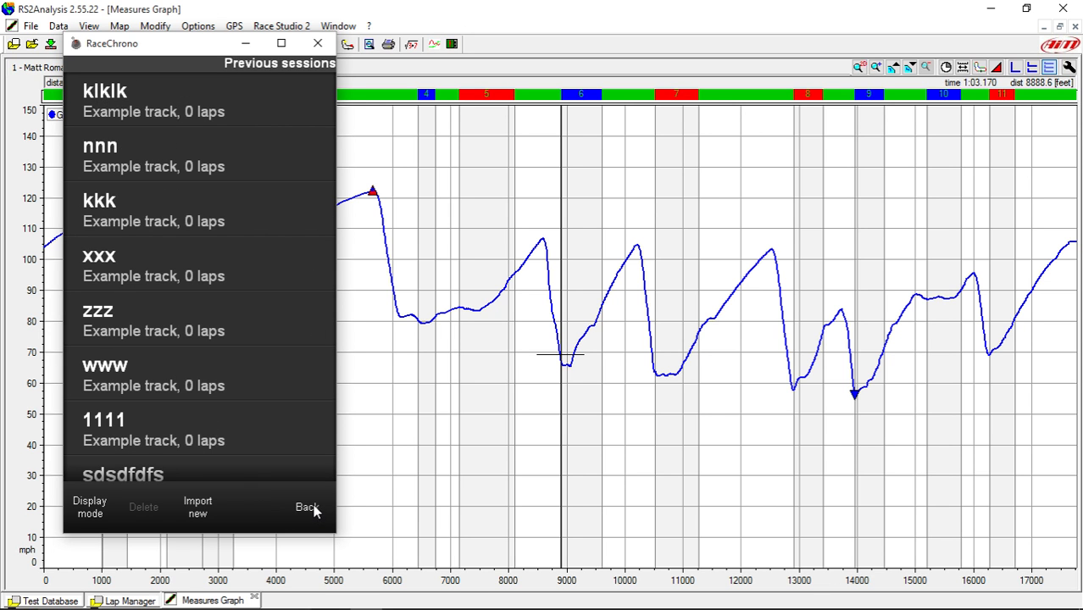
Open the Example laptiming session from the previous sessions and display its traveled route
scroll(230, 401, down, 8)
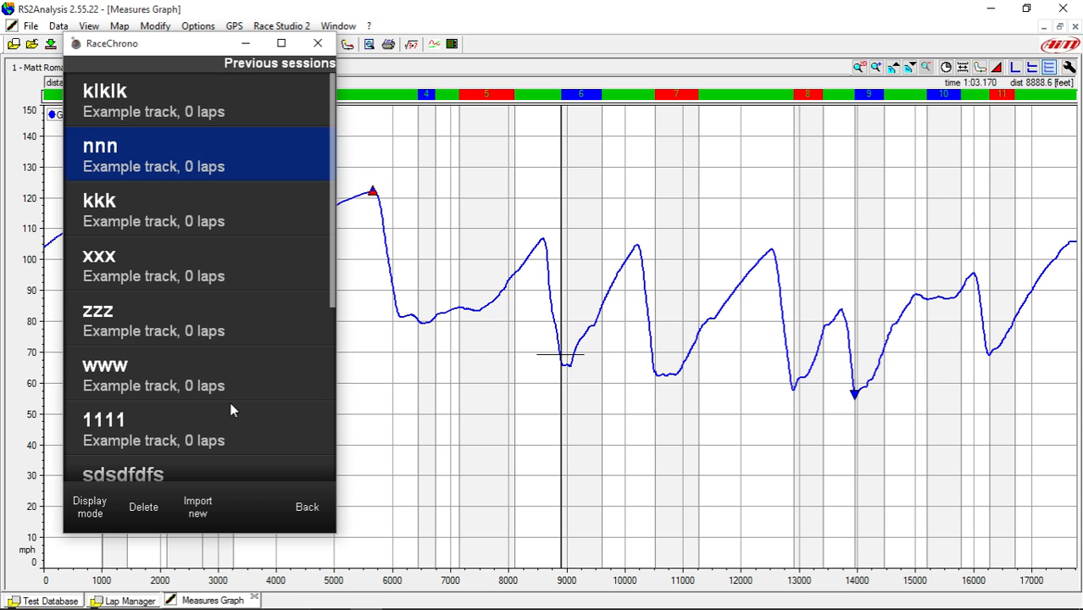
scroll(230, 410, down, 4)
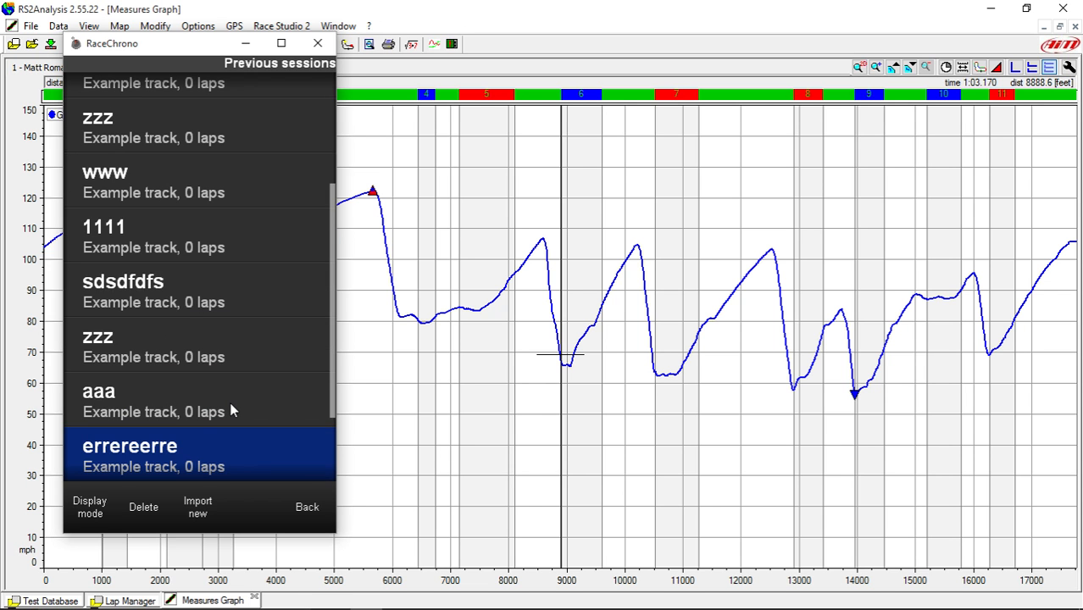
scroll(230, 408, up, 1)
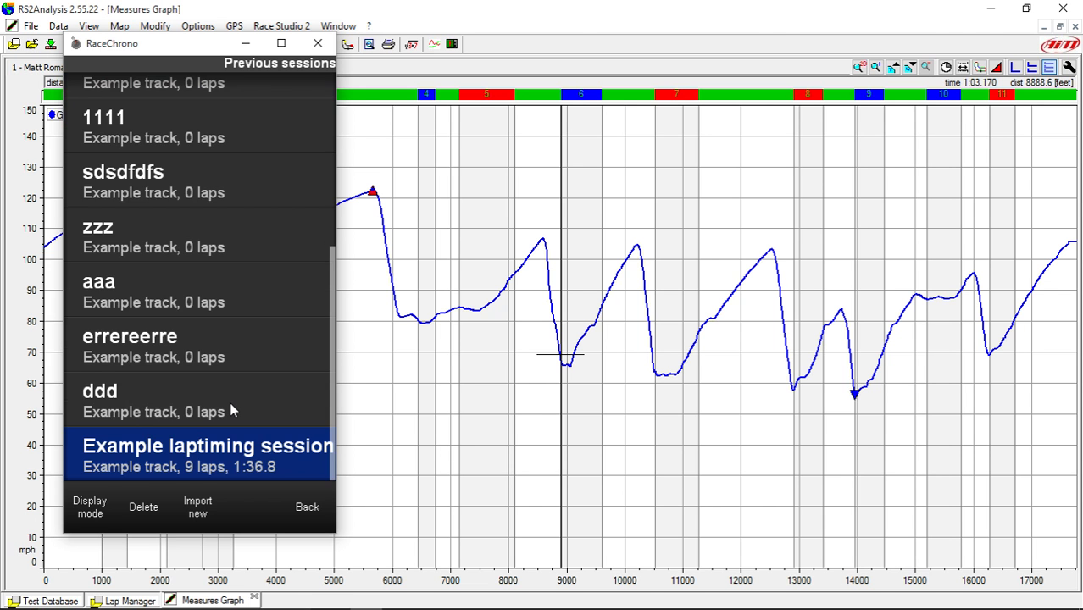
click(225, 458)
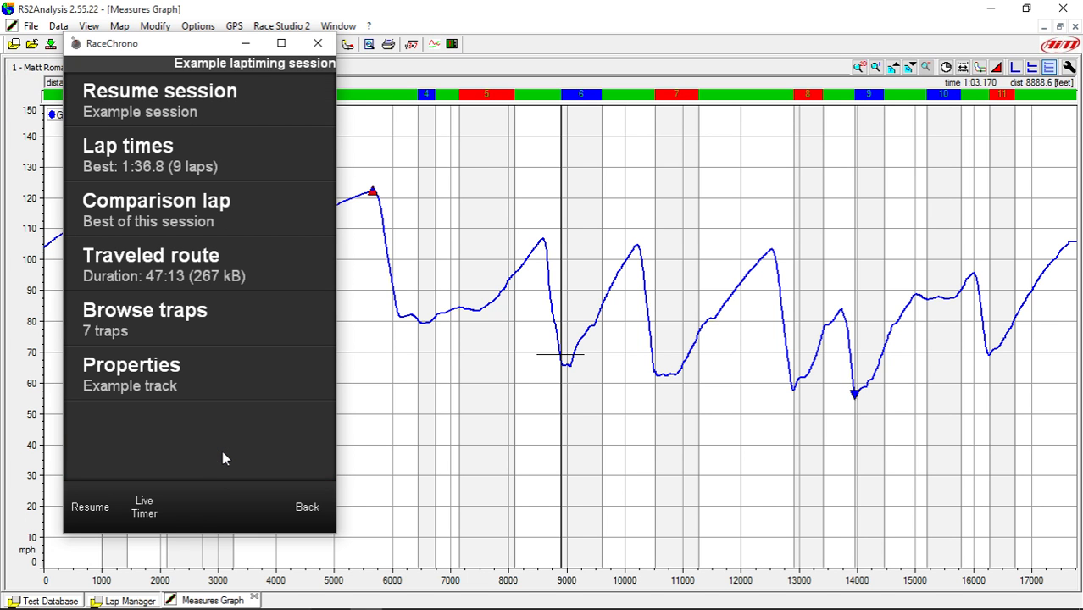
click(187, 267)
Export the route as a VBox (.vbo) file with the scope set to All laps
click(146, 510)
click(178, 116)
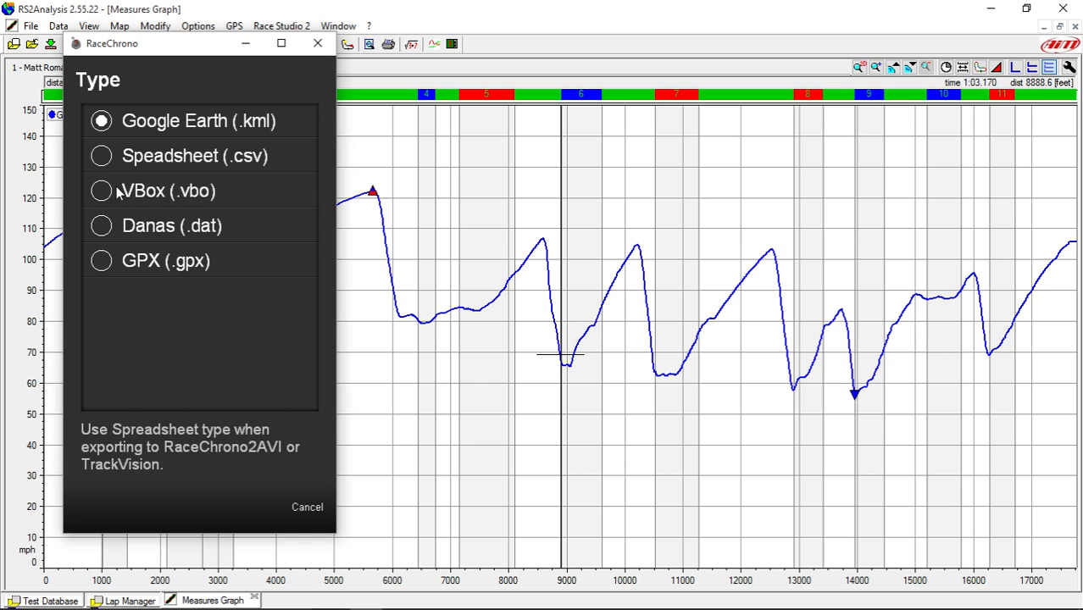
click(88, 192)
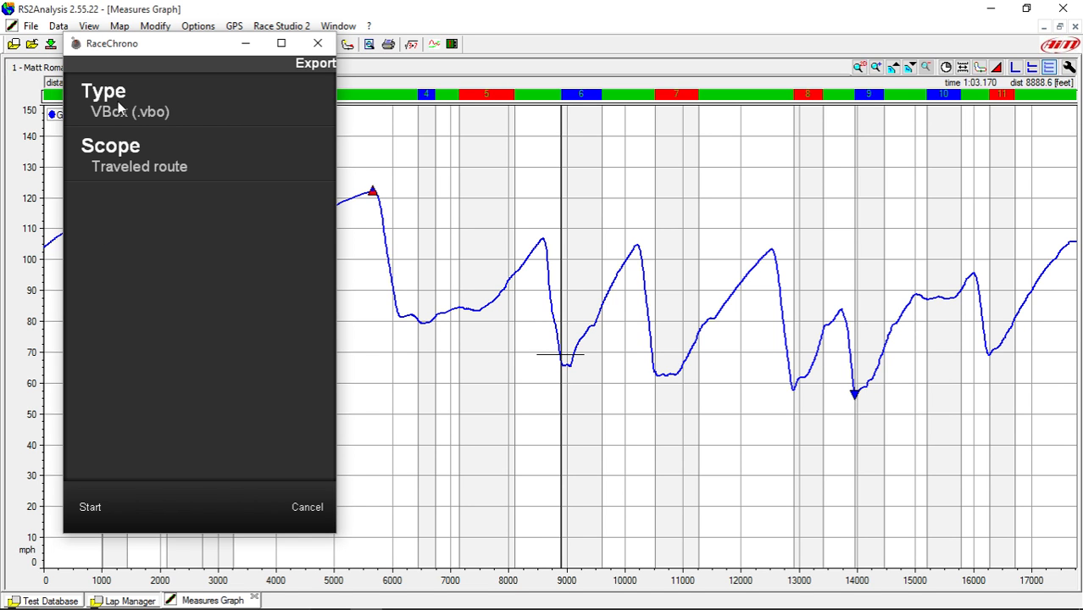
click(107, 149)
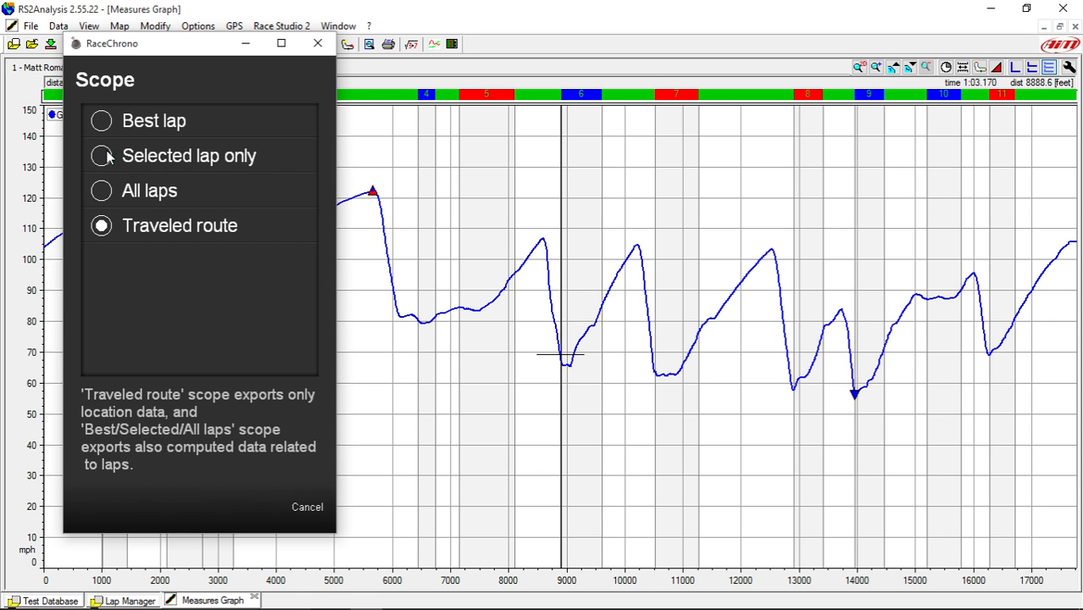
click(102, 193)
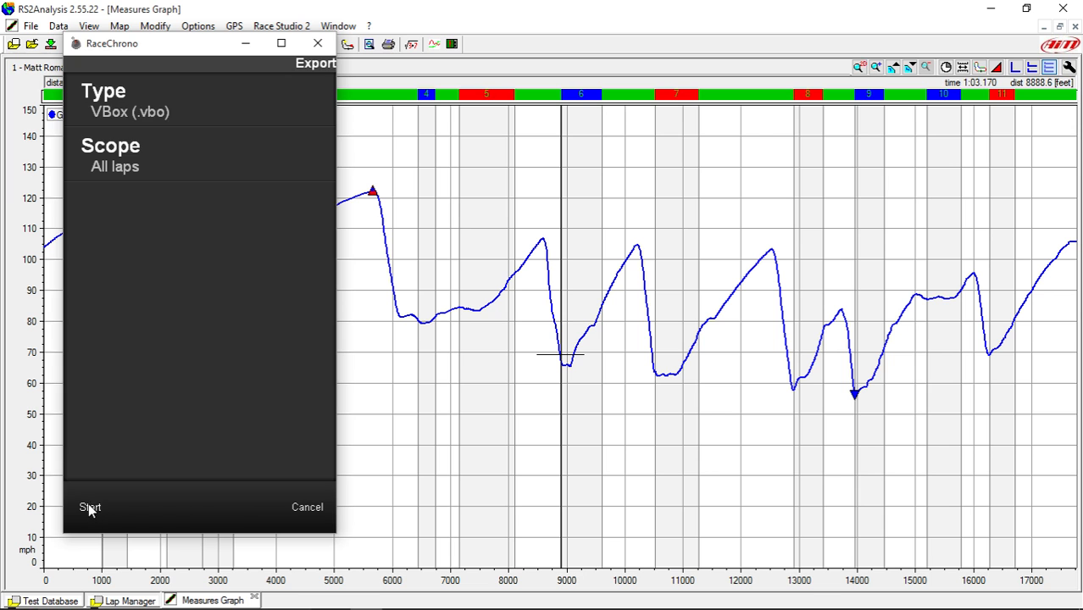
click(89, 508)
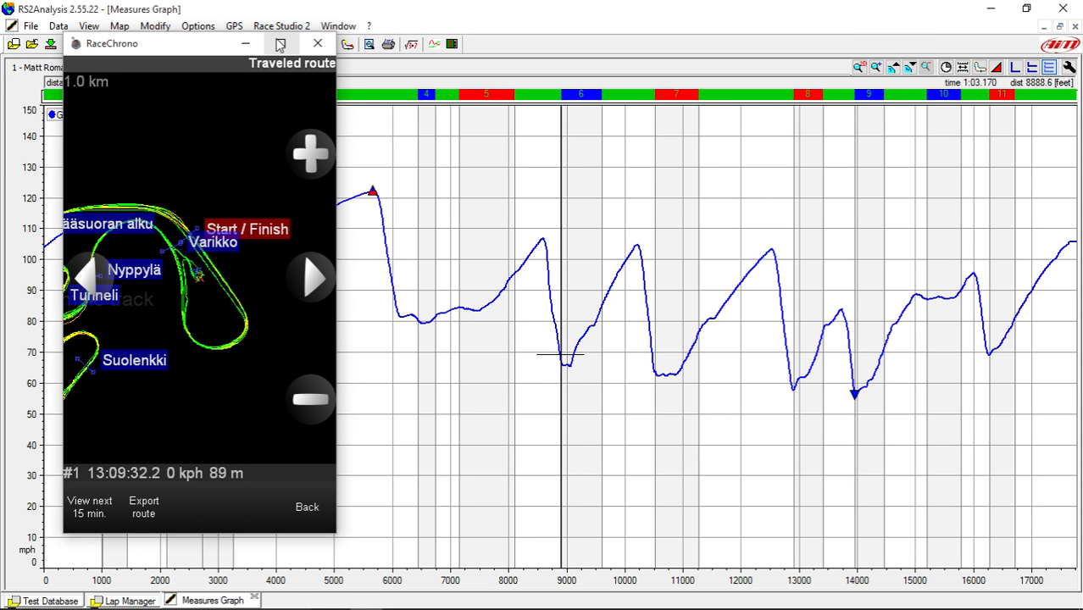
Minimize RaceChrono and RS2Analysis, and switch to File Explorer at the Documents folder
click(246, 44)
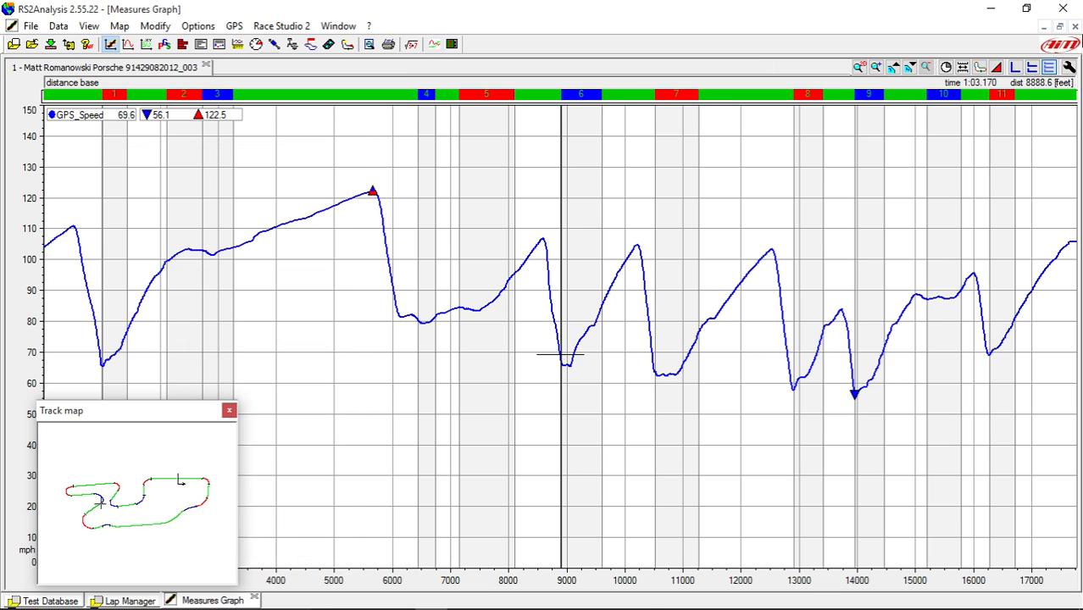
click(991, 9)
double_click(18, 107)
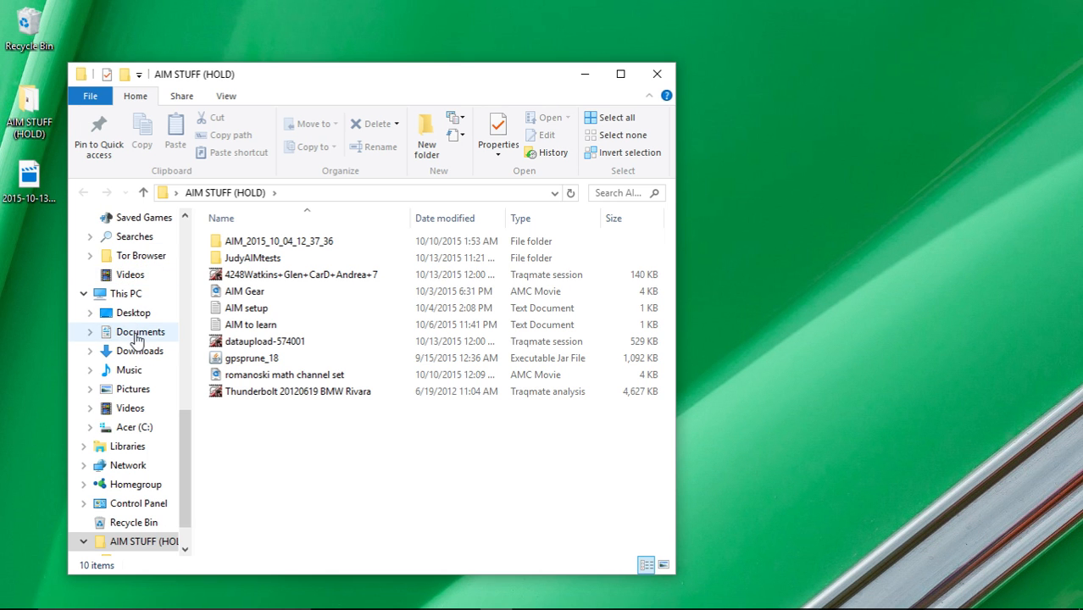
click(139, 338)
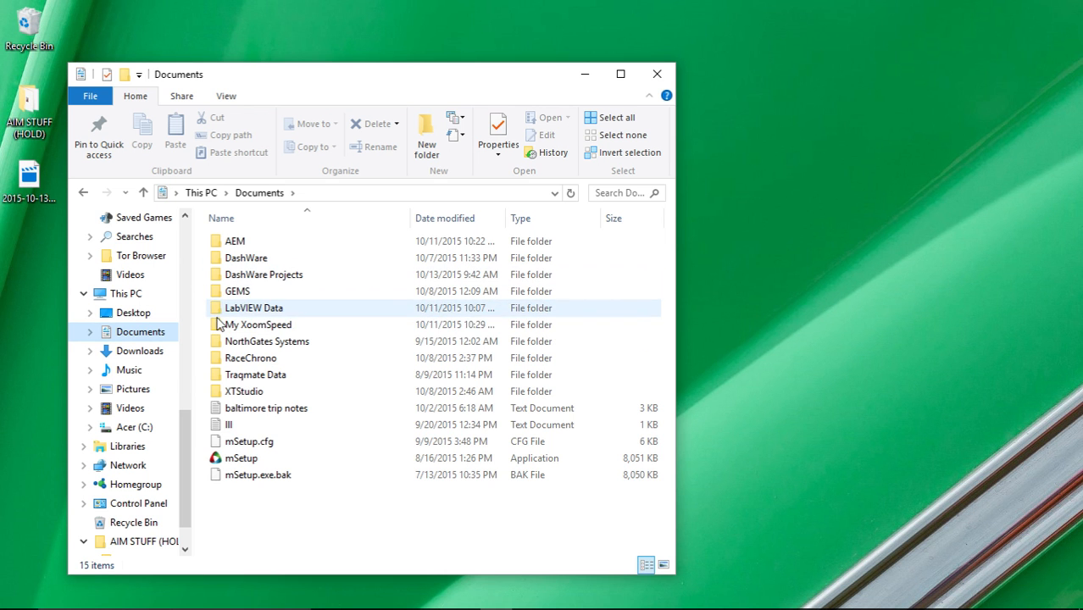
double_click(217, 362)
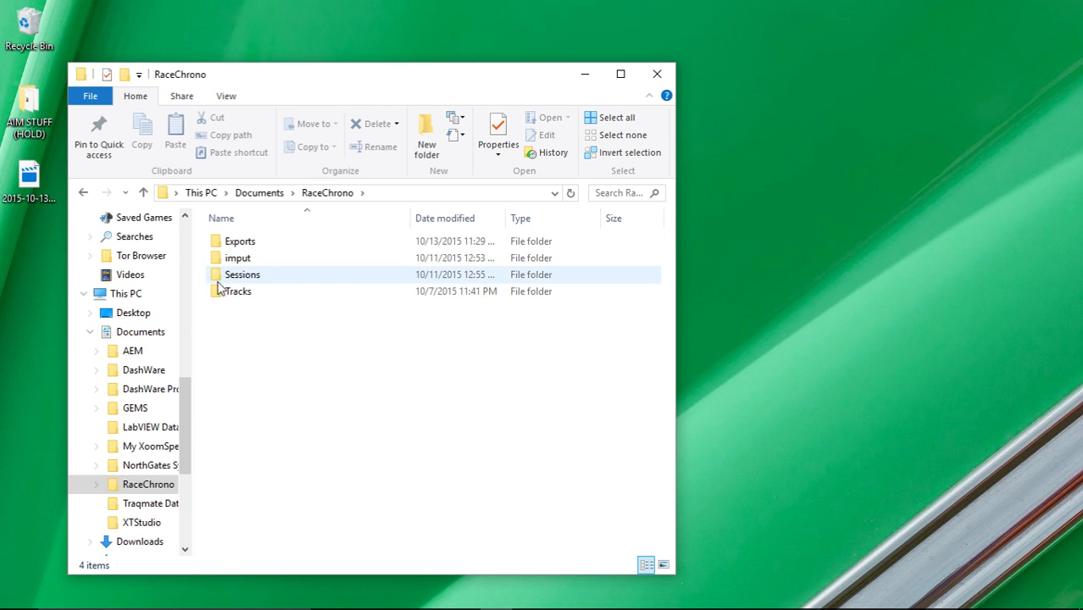
double_click(218, 245)
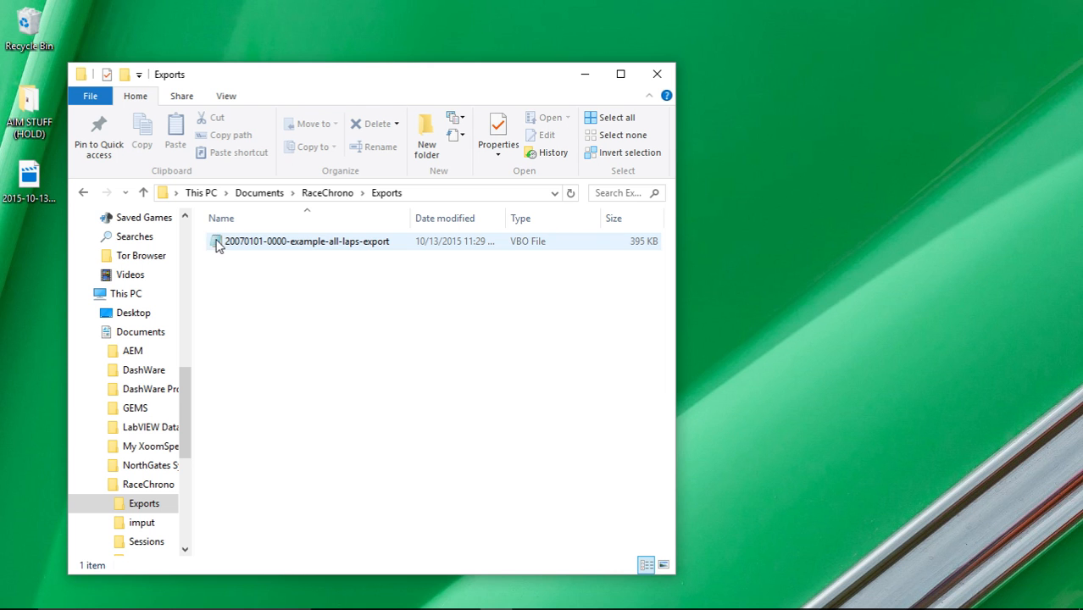
drag(218, 246, 898, 289)
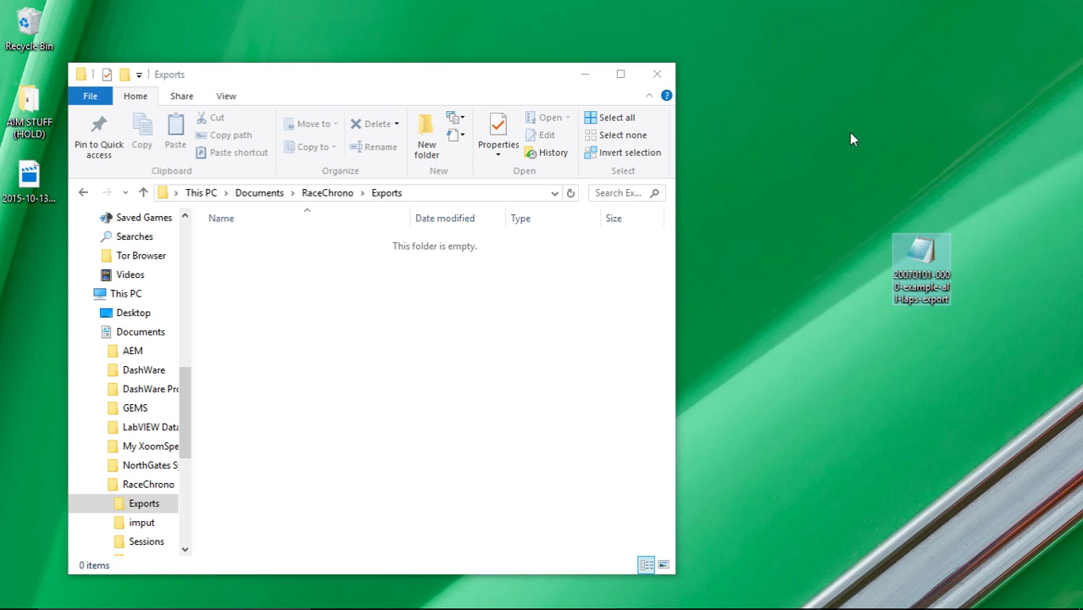
click(660, 75)
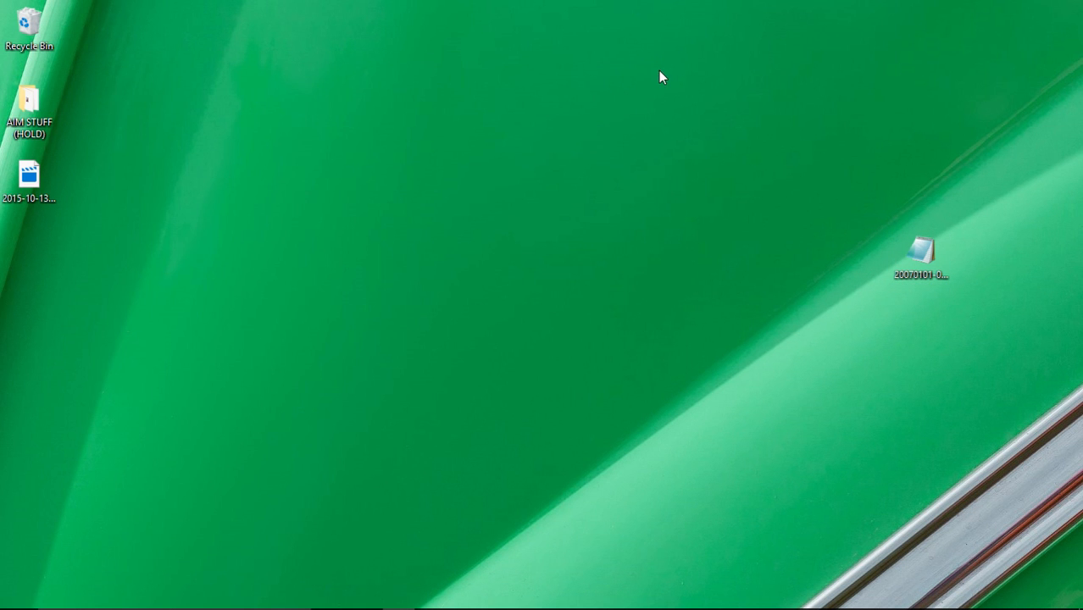
Examine the header and data of the exported VBO file in Notepad, close it, and shift the file's icon on the desktop
double_click(918, 252)
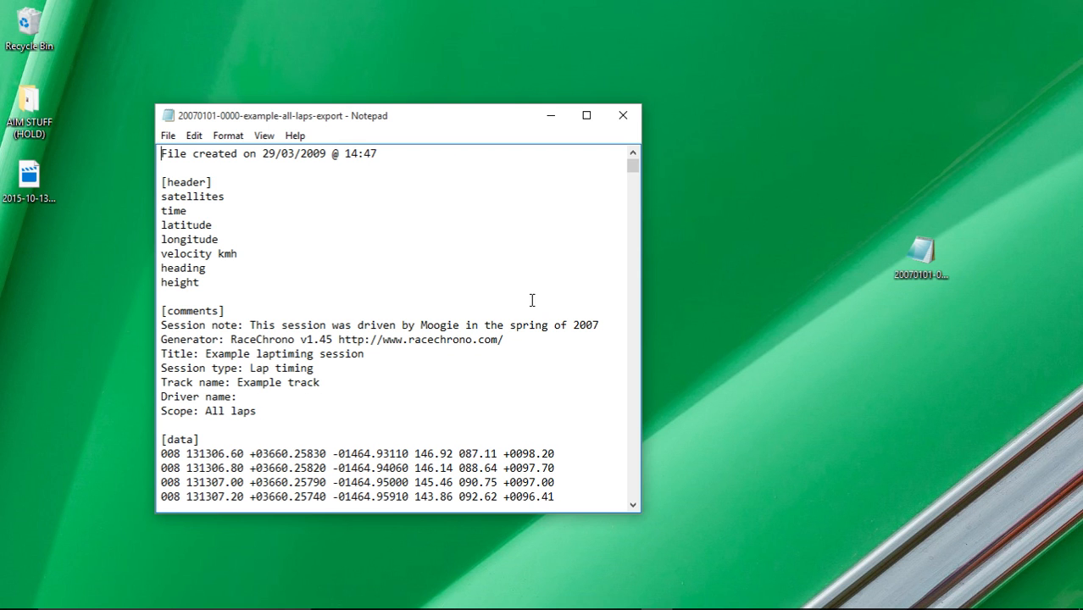
click(623, 119)
drag(921, 250, 881, 223)
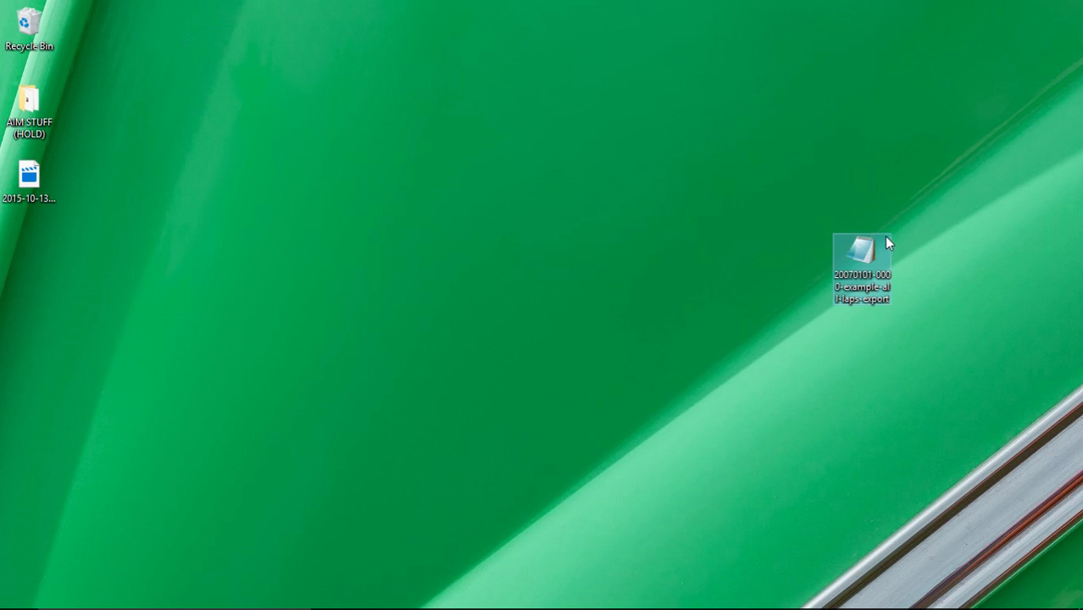
click(901, 231)
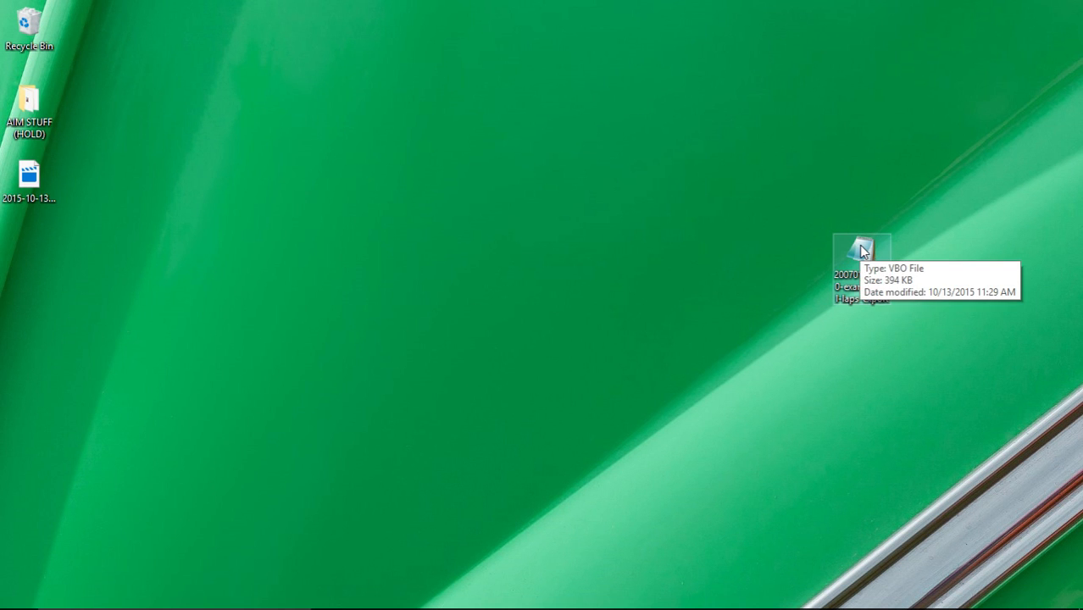
mouse_move(974, 607)
click(816, 596)
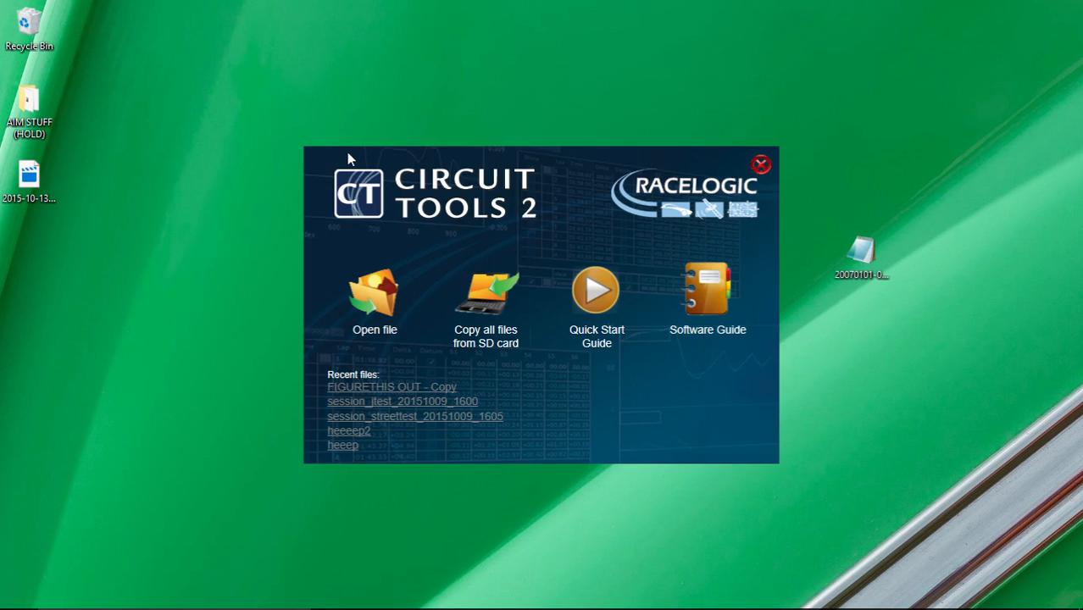
click(371, 299)
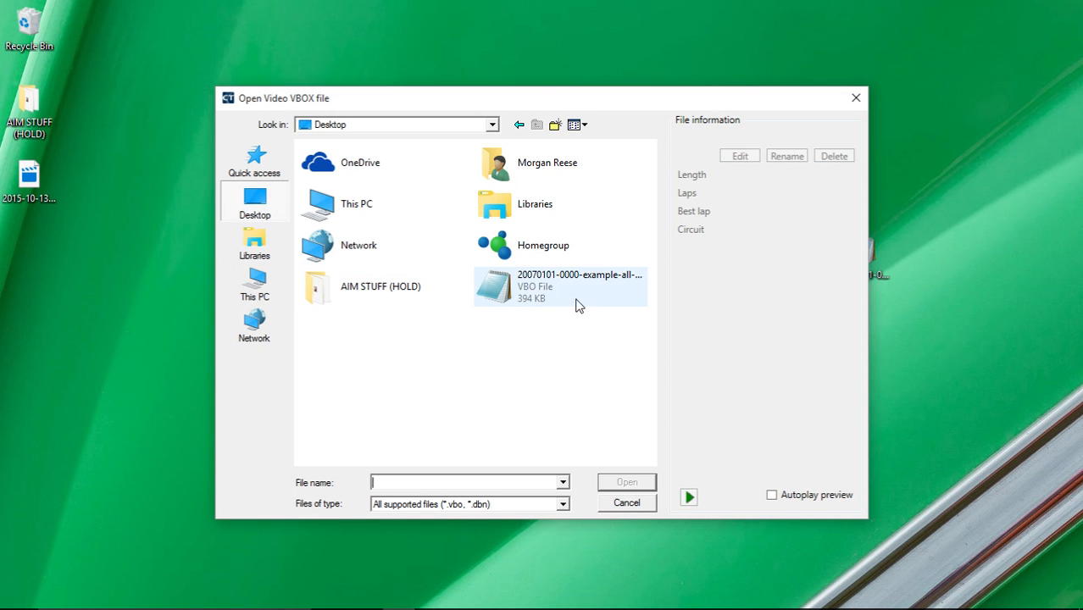
click(532, 286)
click(625, 482)
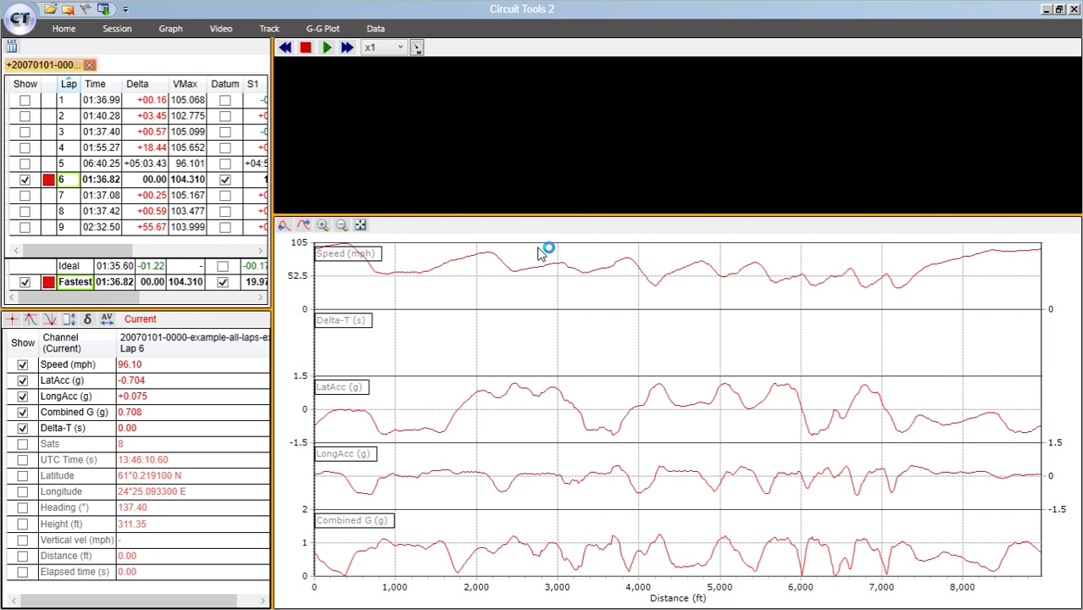
click(518, 371)
click(651, 370)
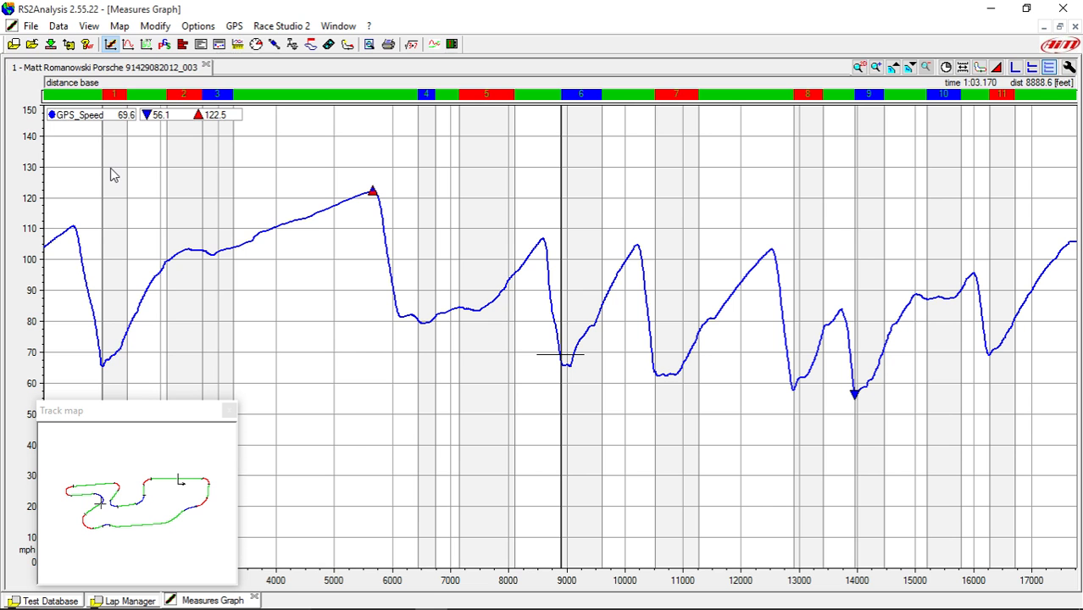
Start a data export in RS2Analysis with all channels and all laps selected
click(31, 25)
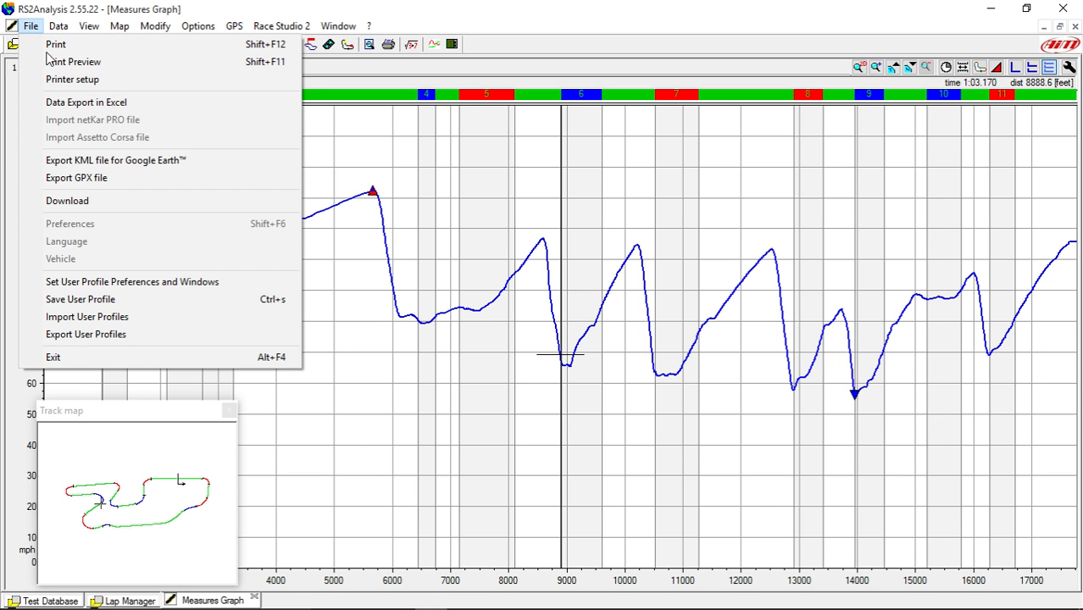
click(96, 102)
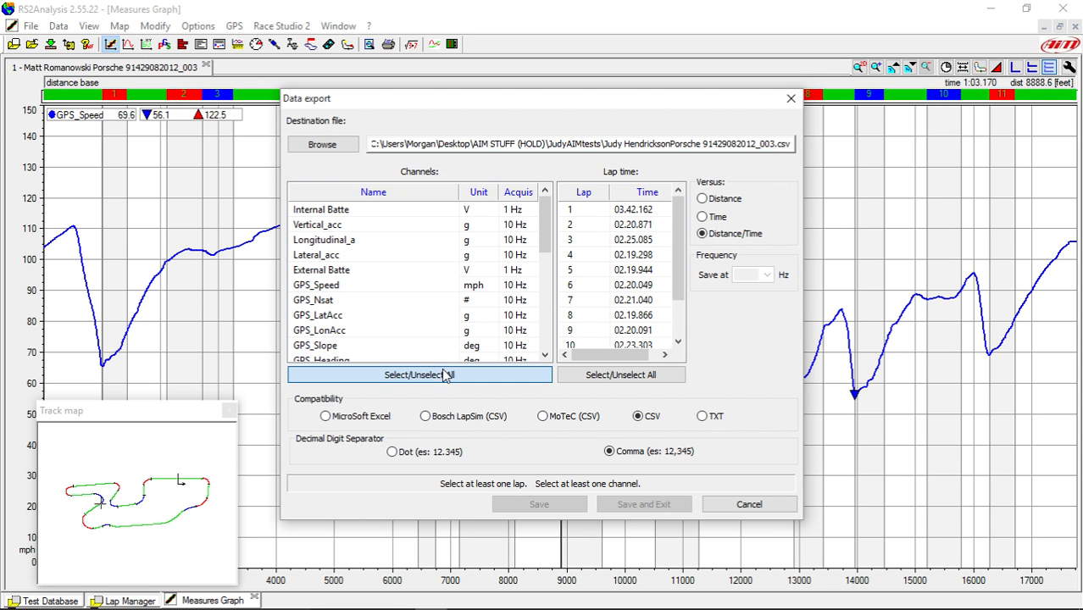
click(442, 375)
click(620, 378)
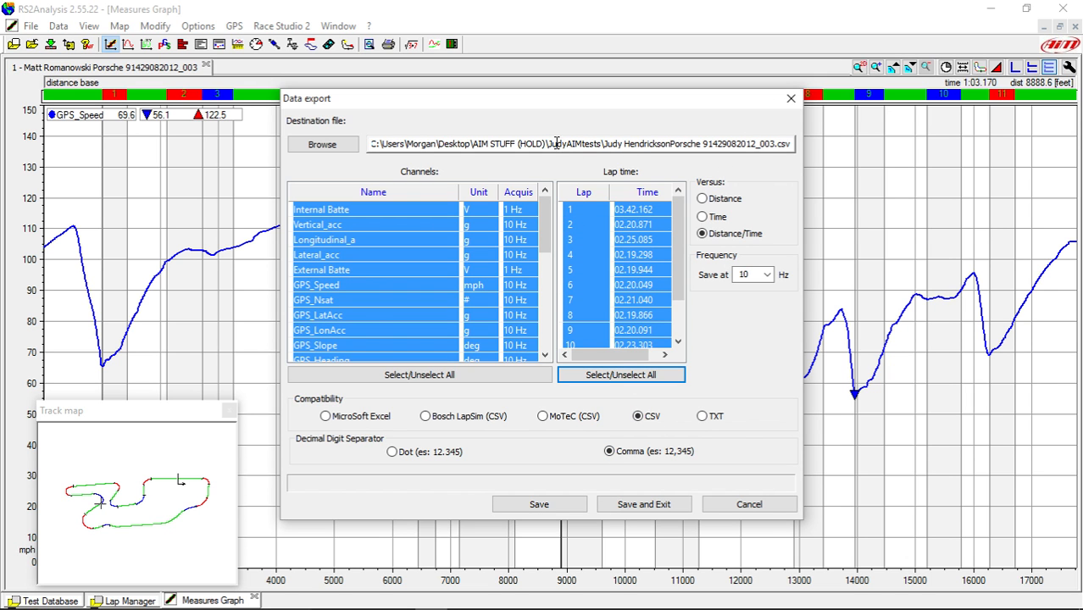
Set the export's destination file to a.csv on the desktop and save the export
click(475, 145)
drag(473, 146, 802, 142)
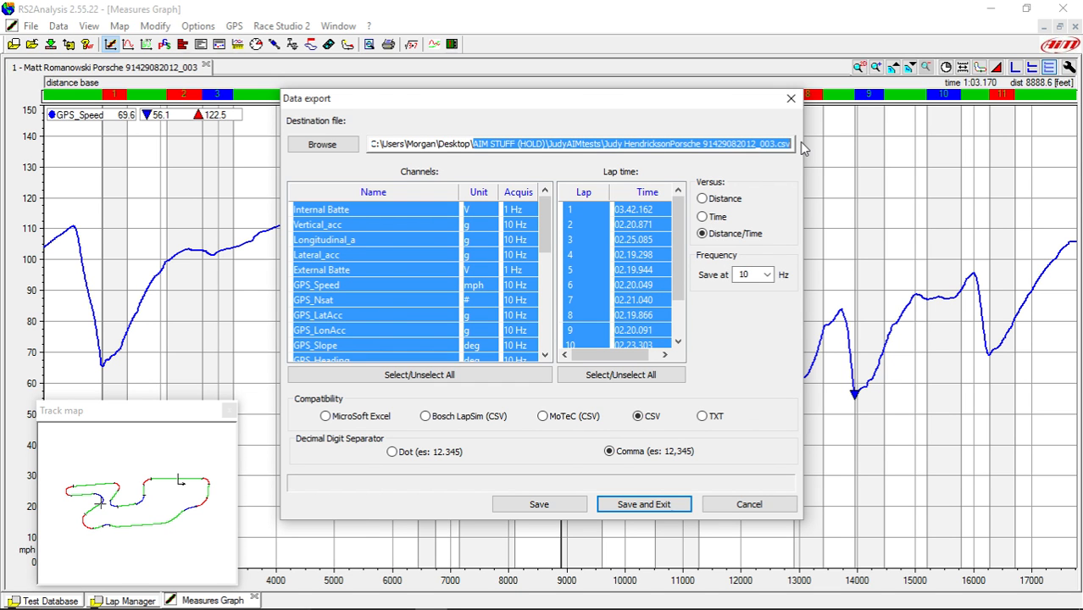
key(BackSpace)
text(a)
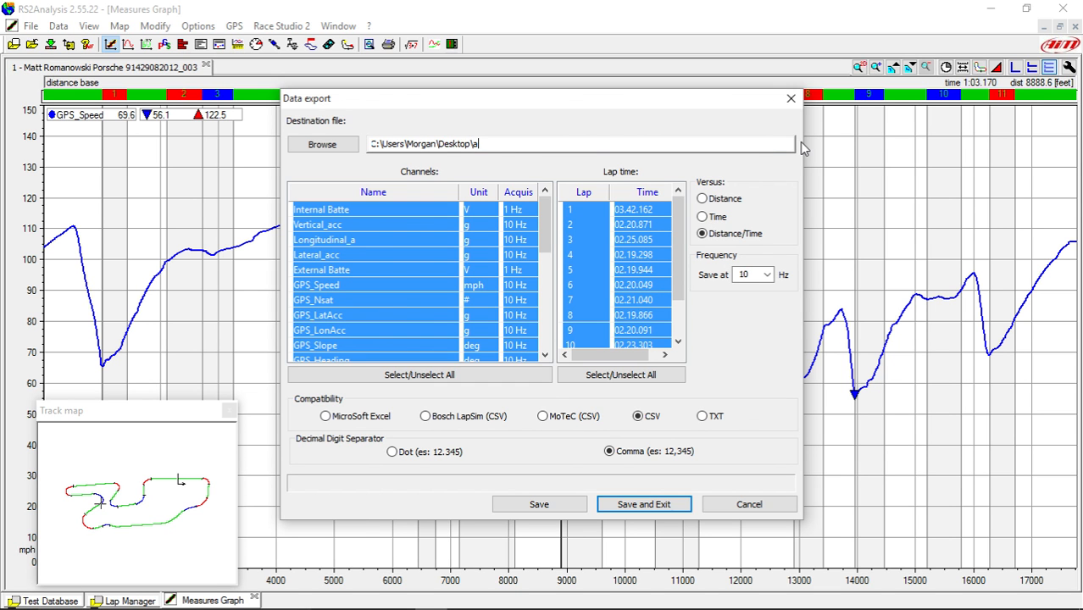
text(.csv)
click(646, 504)
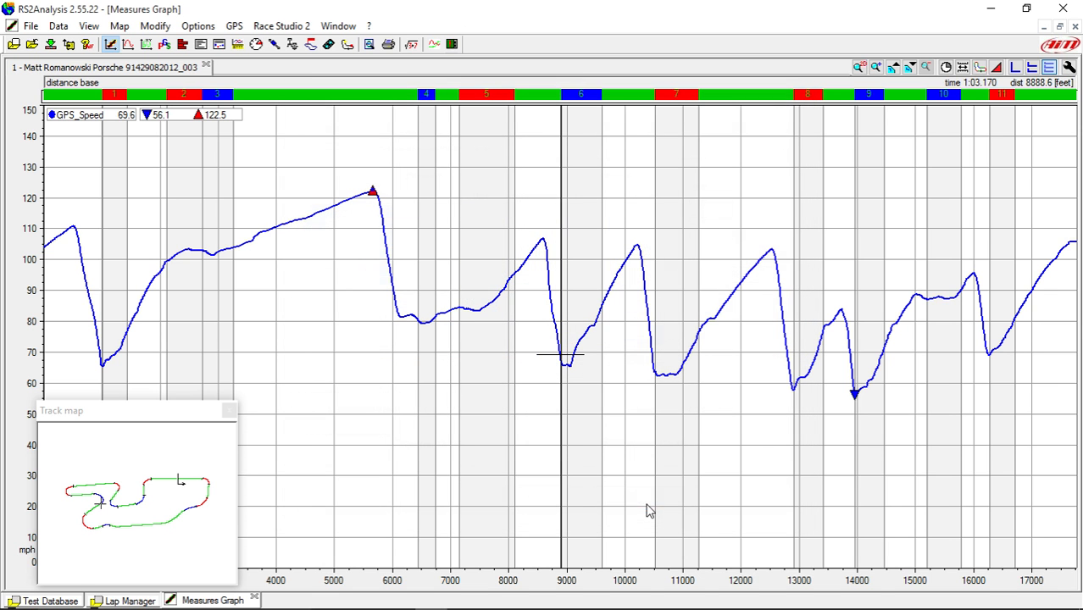
Minimize RS2Analysis, switch to TraqStudio, and open the session dataupload-574001.tqm
click(989, 11)
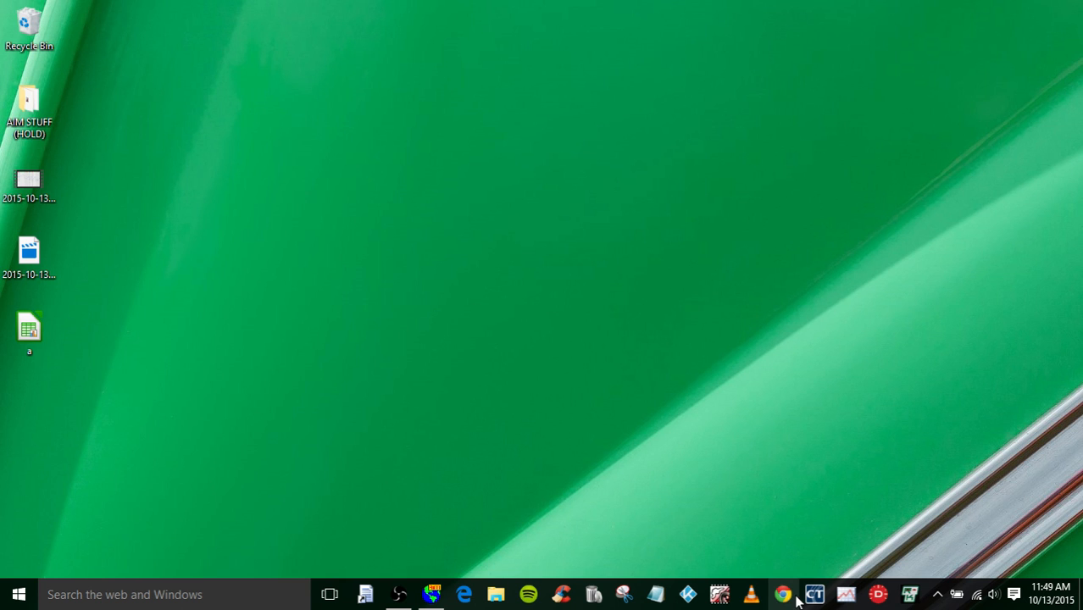
click(720, 596)
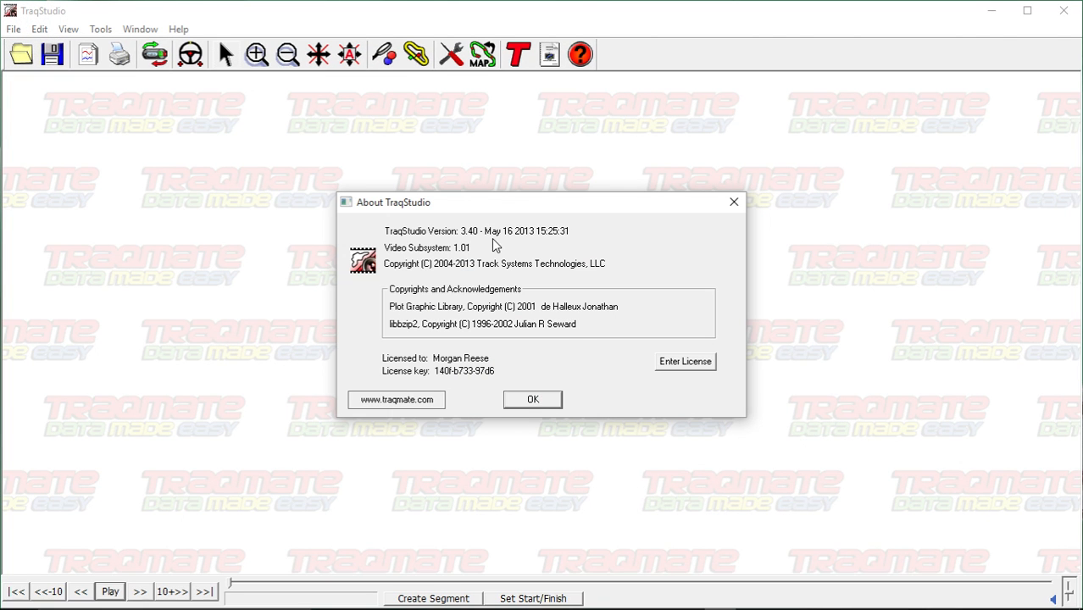
click(529, 399)
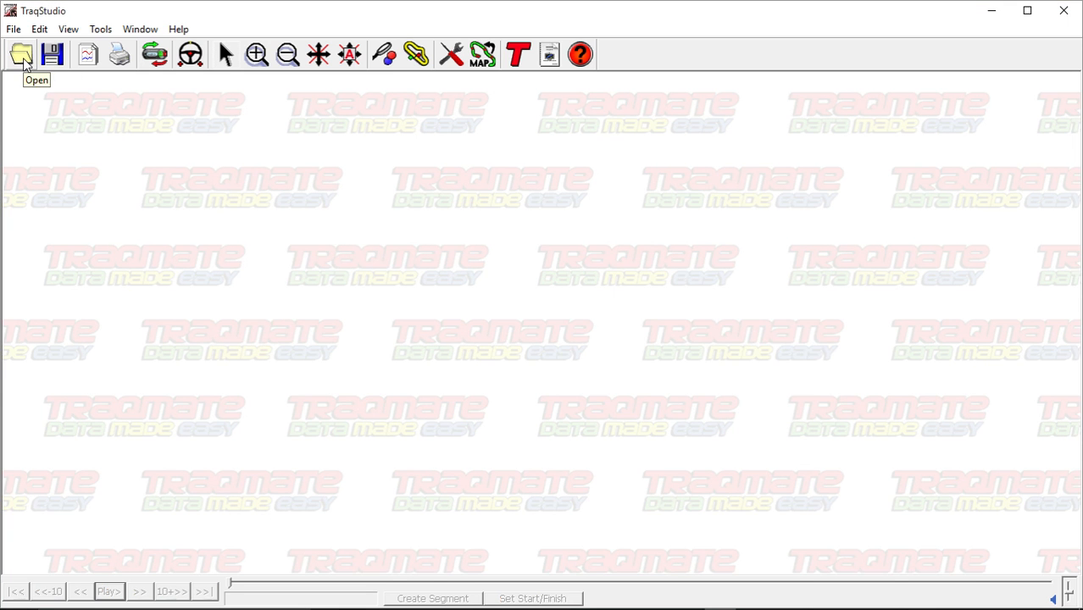
click(22, 56)
click(273, 261)
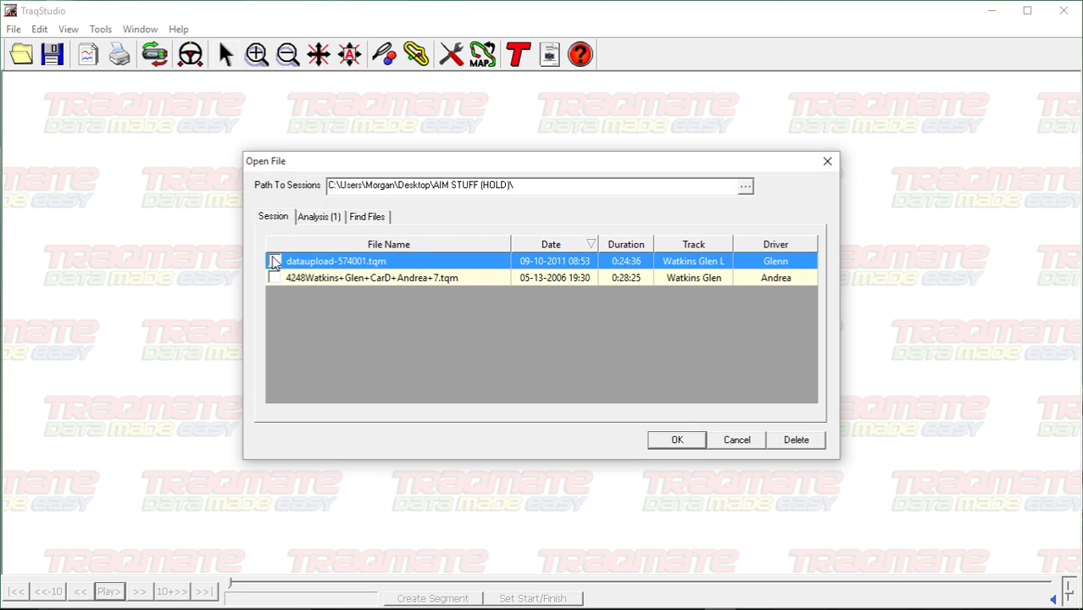
click(676, 436)
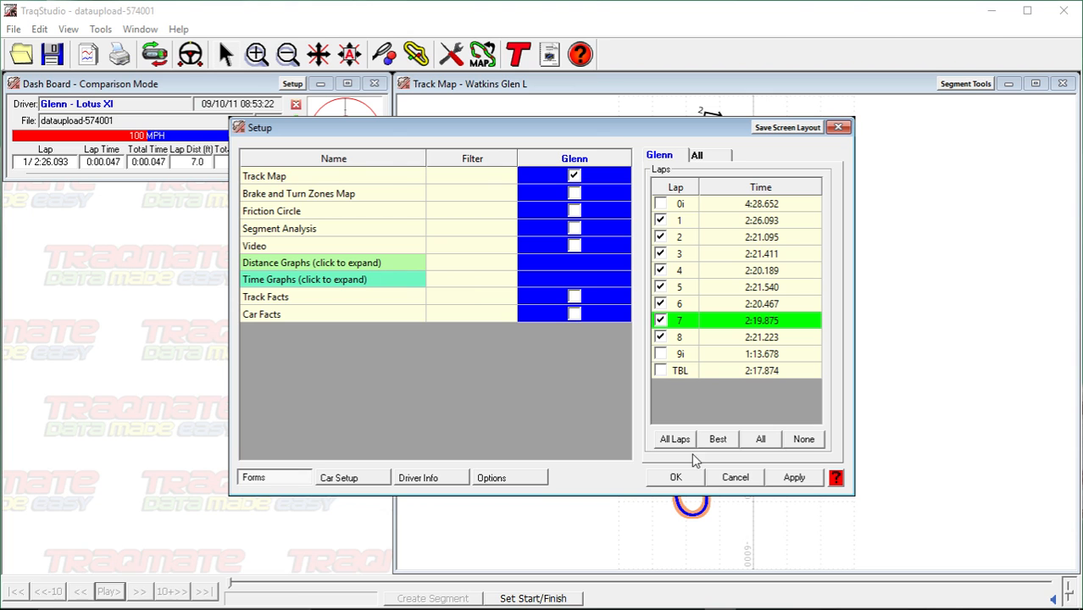
Display the Velocity, Accel/Braking Gs and Lateral Gs graphs by distance without duplicating the session for lap overlays
click(370, 265)
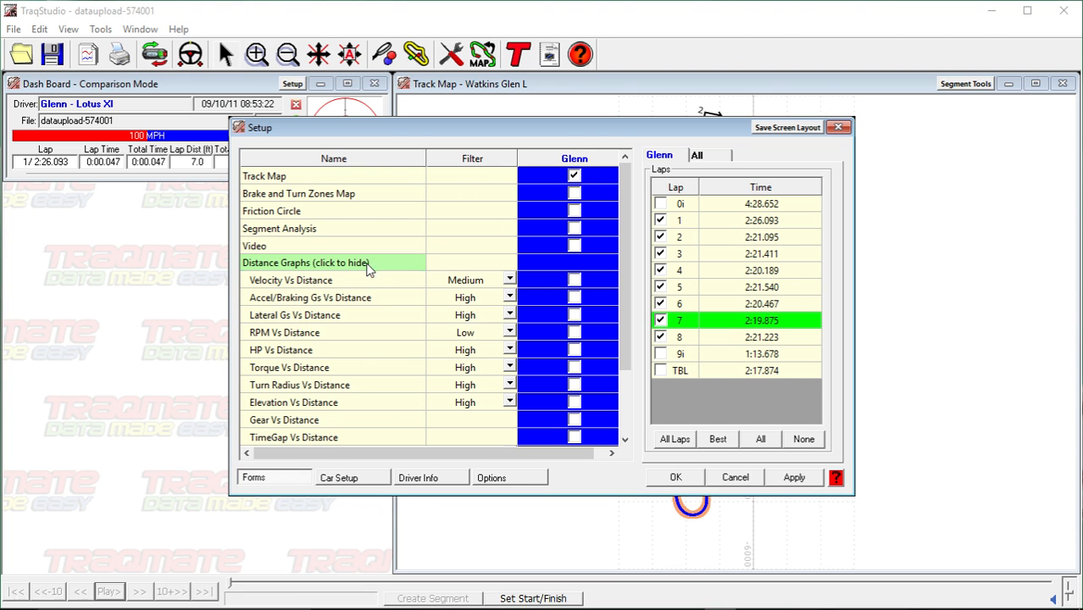
click(575, 299)
click(675, 479)
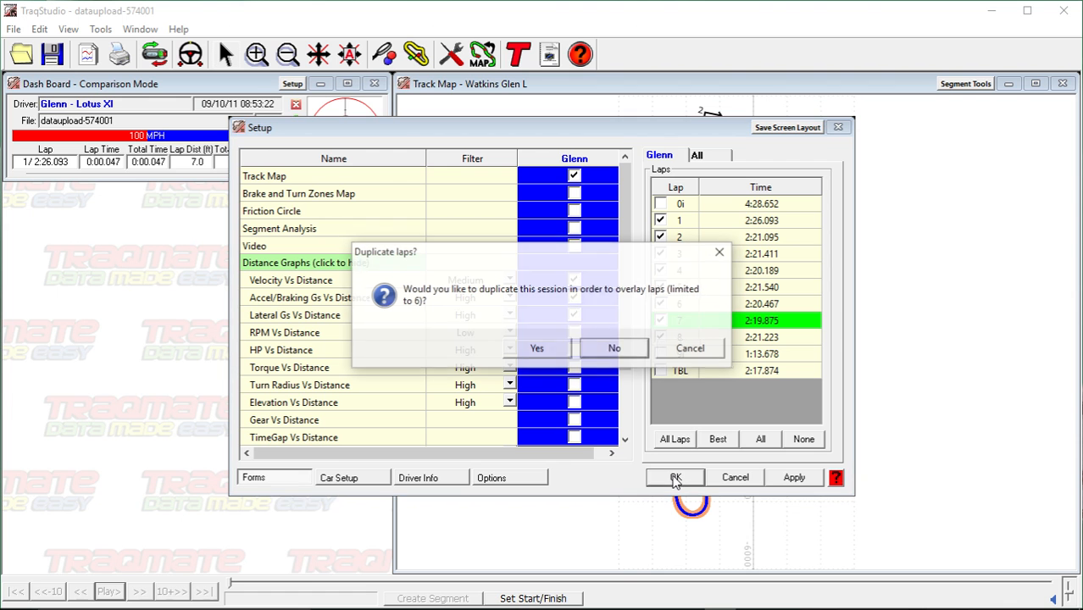
click(610, 348)
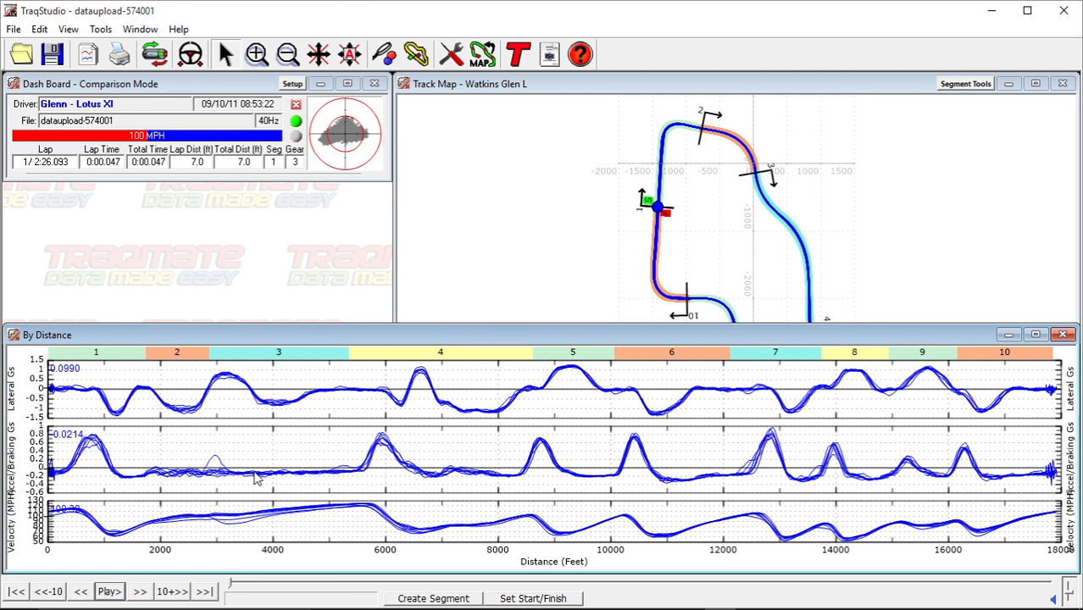
Swap the session's X axis and Y axis with the Session Tools, then close them
click(103, 31)
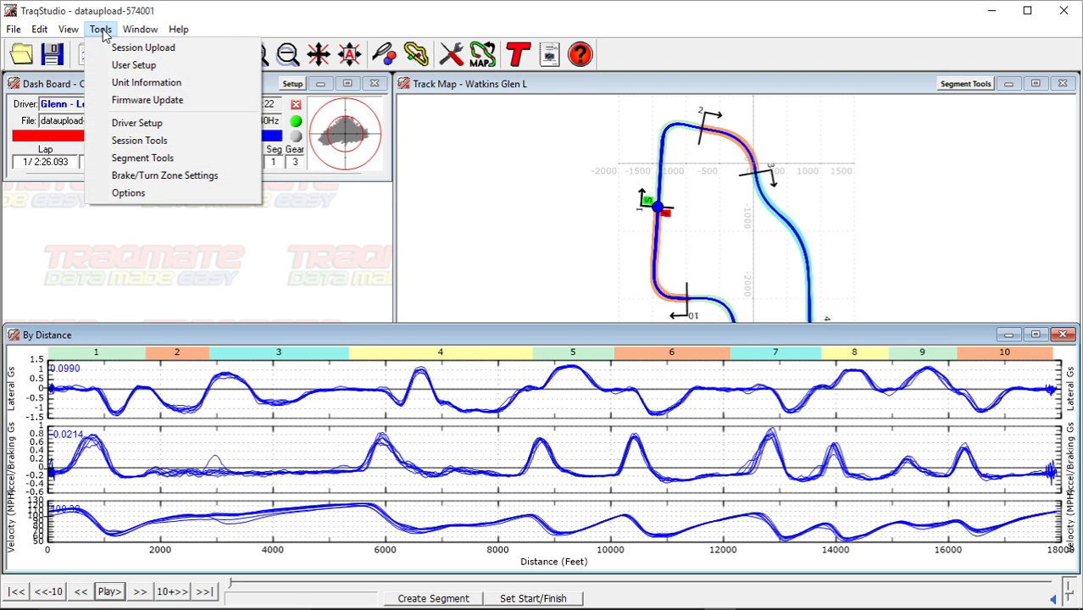
click(142, 139)
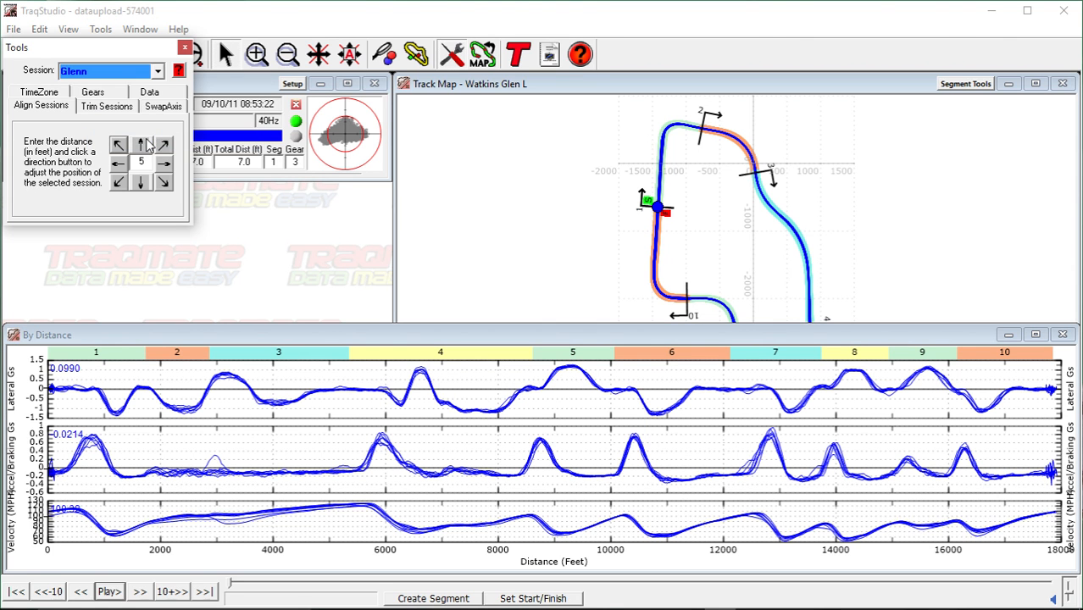
click(159, 108)
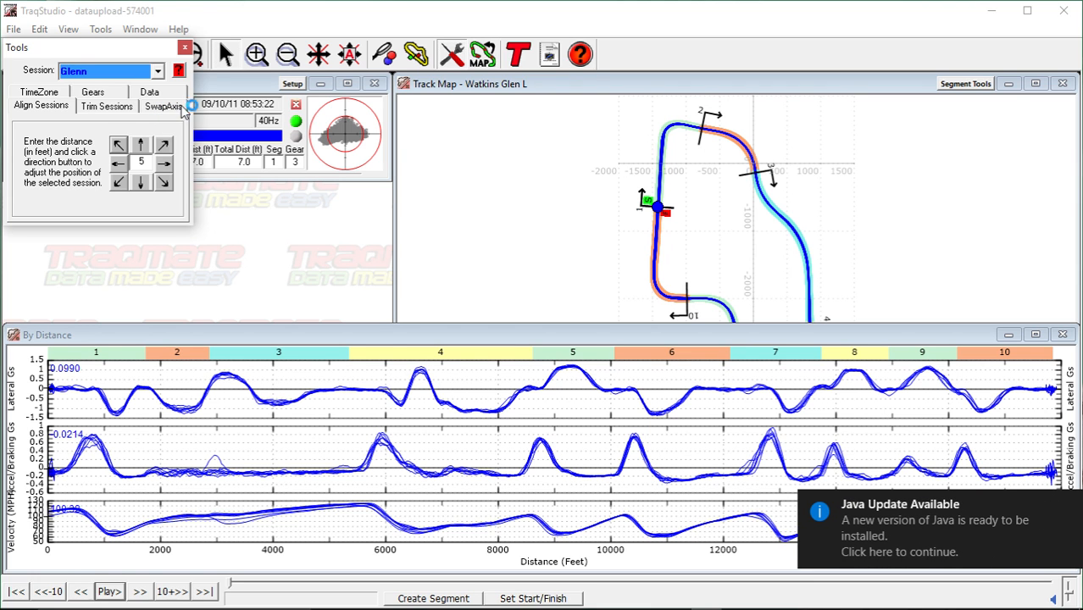
click(1066, 501)
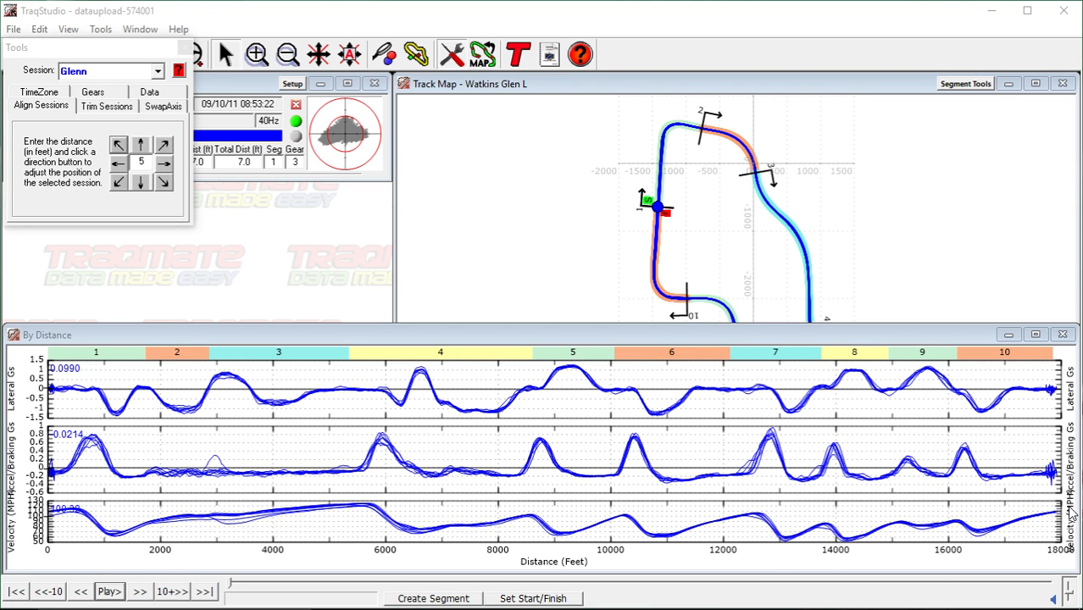
click(167, 106)
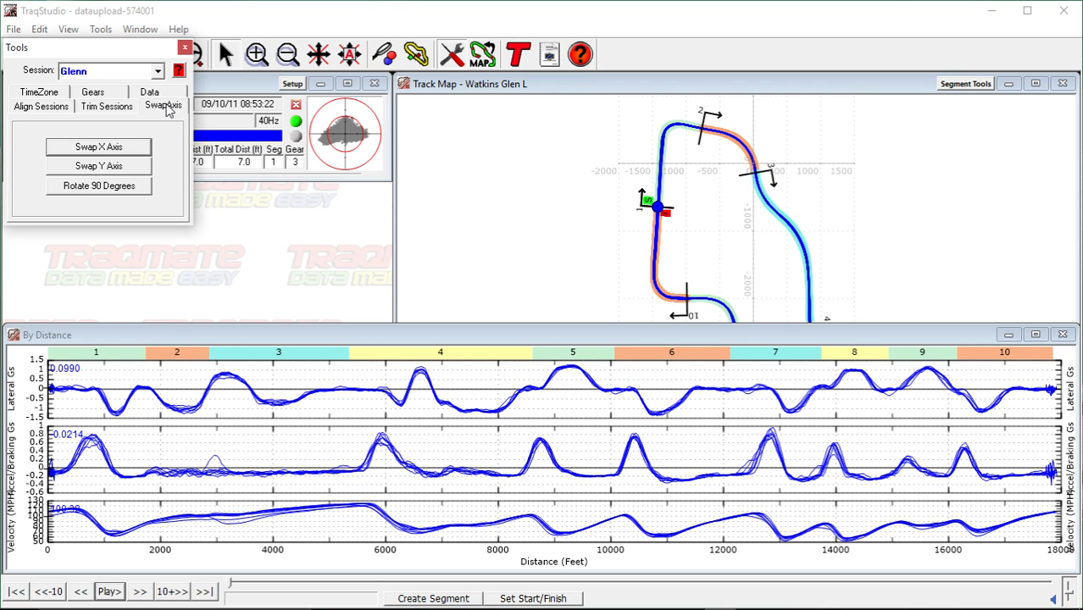
click(106, 148)
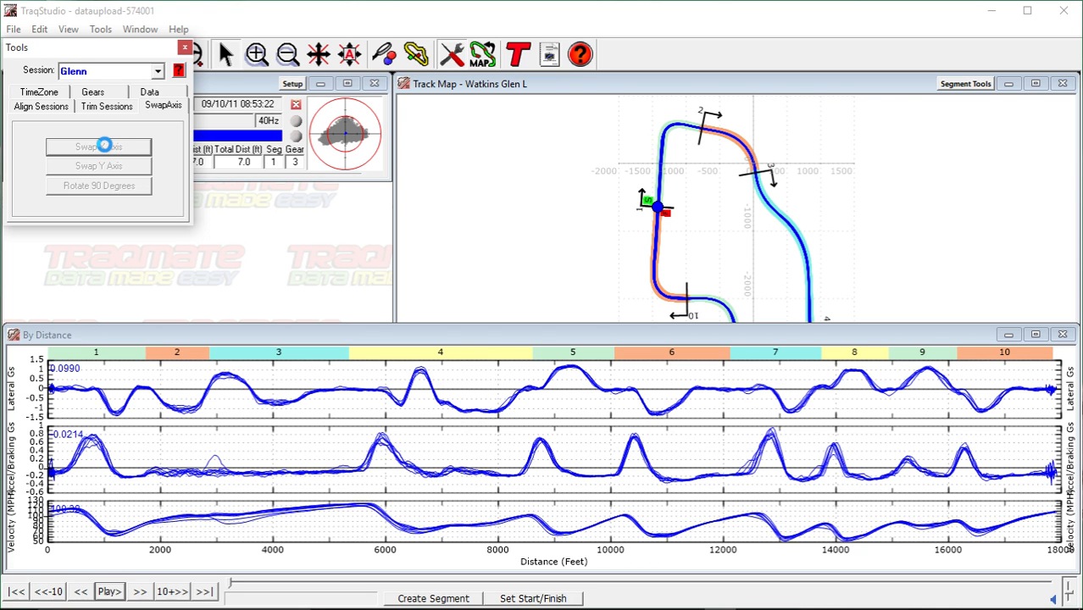
click(102, 167)
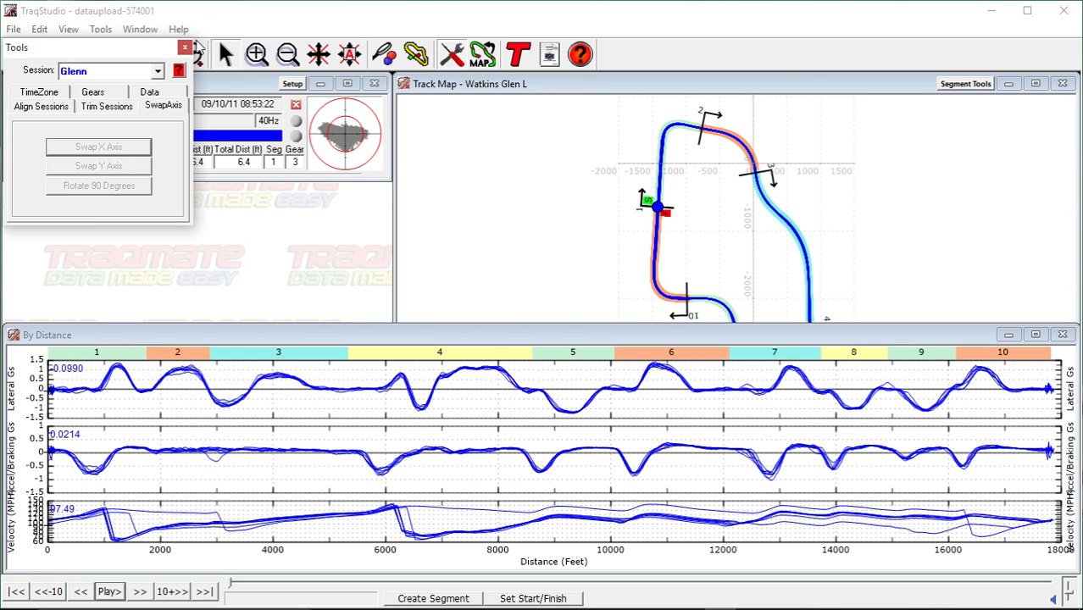
click(184, 48)
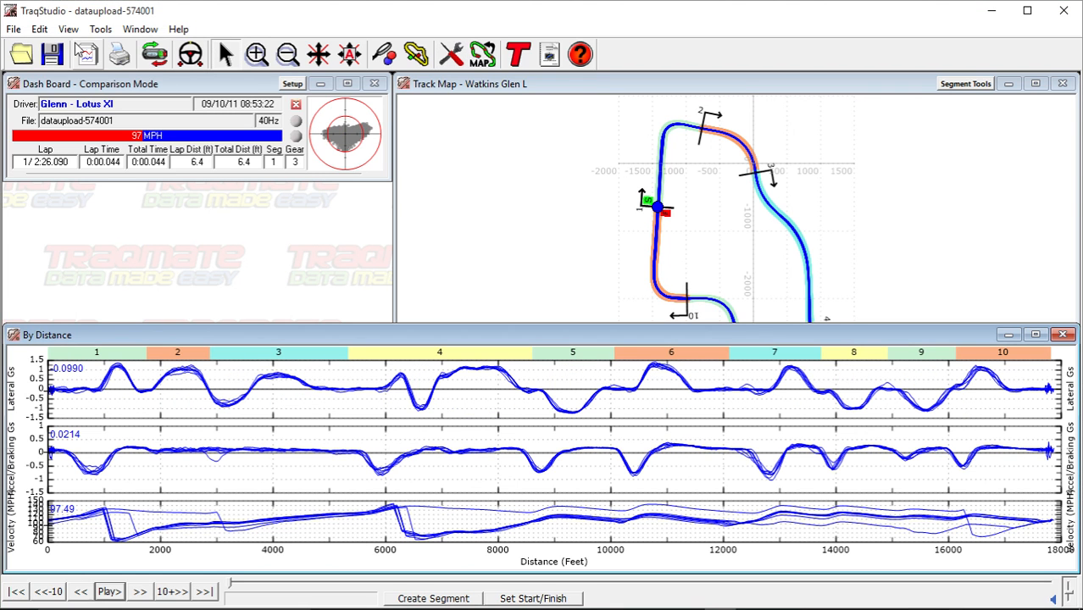
Export the session data in Traqmate Standard Export Format (CSV) to t.csv on the desktop, and close the export dialog
click(14, 30)
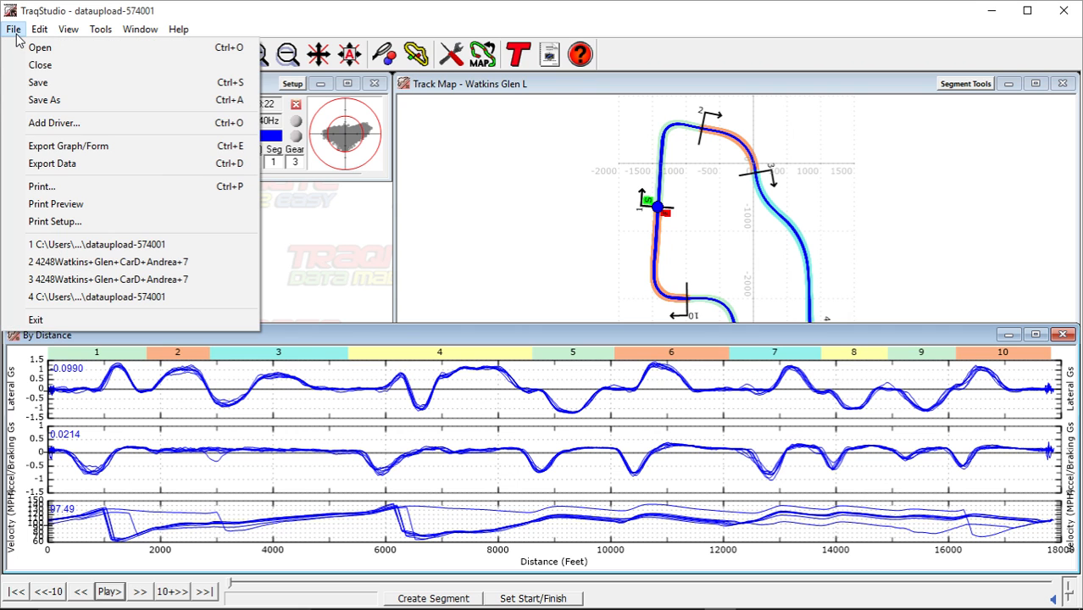
click(77, 164)
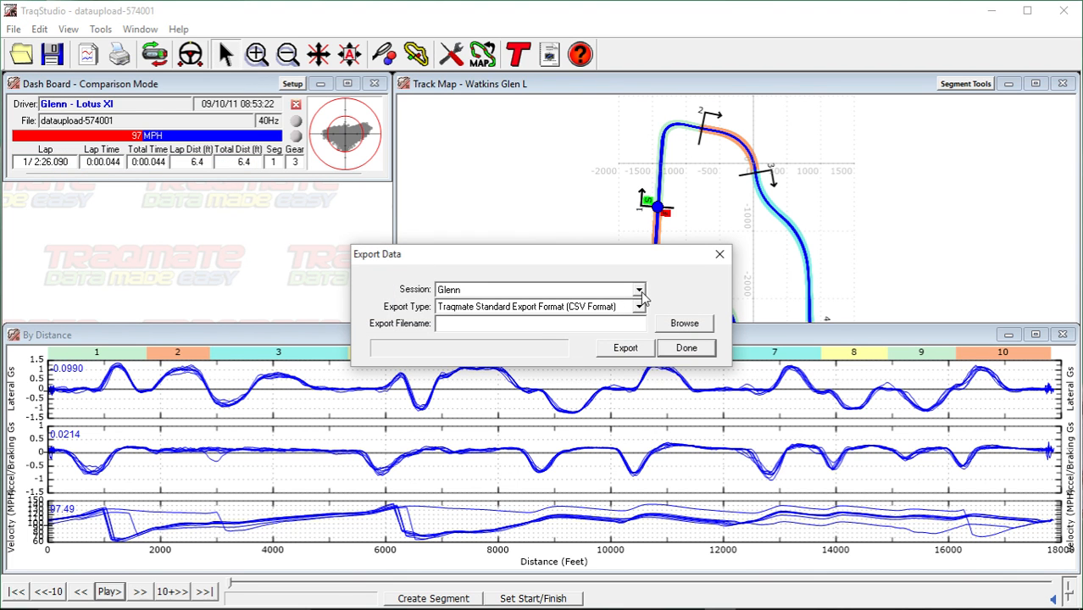
click(676, 328)
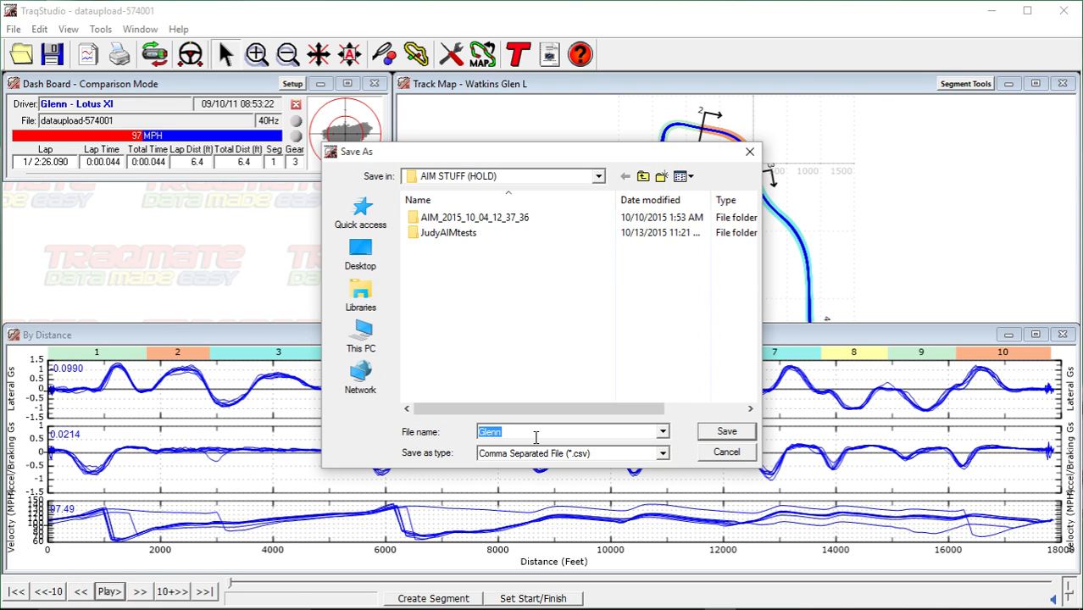
text(t)
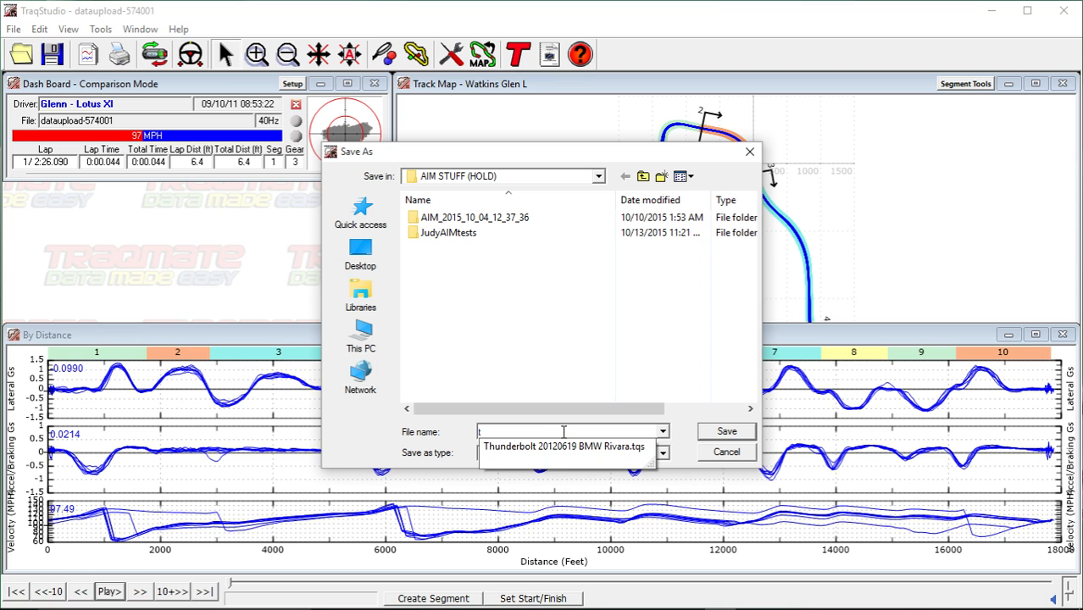
text(.csv)
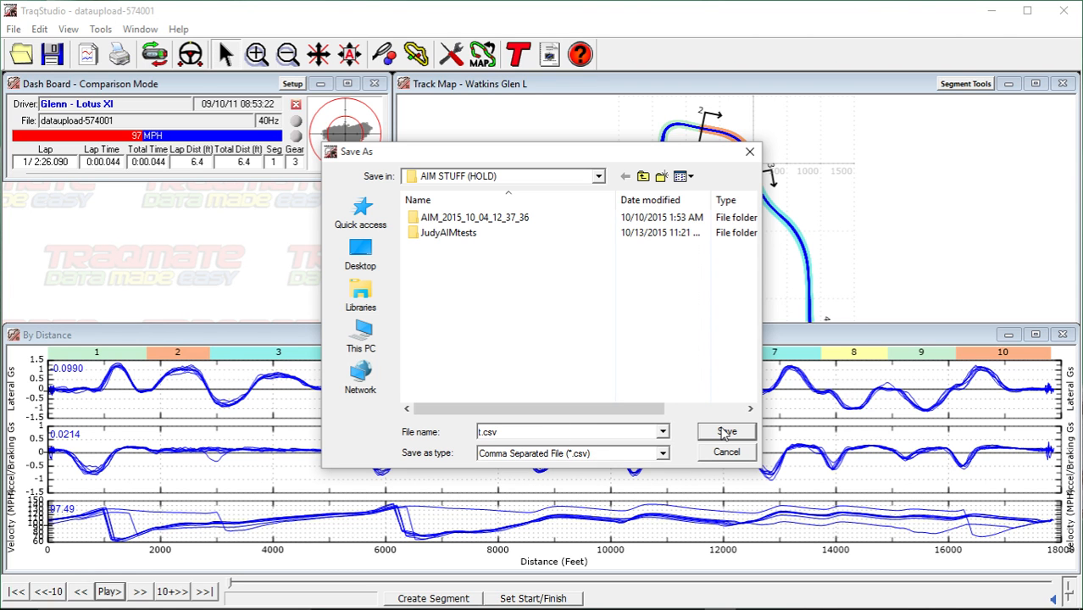
click(360, 254)
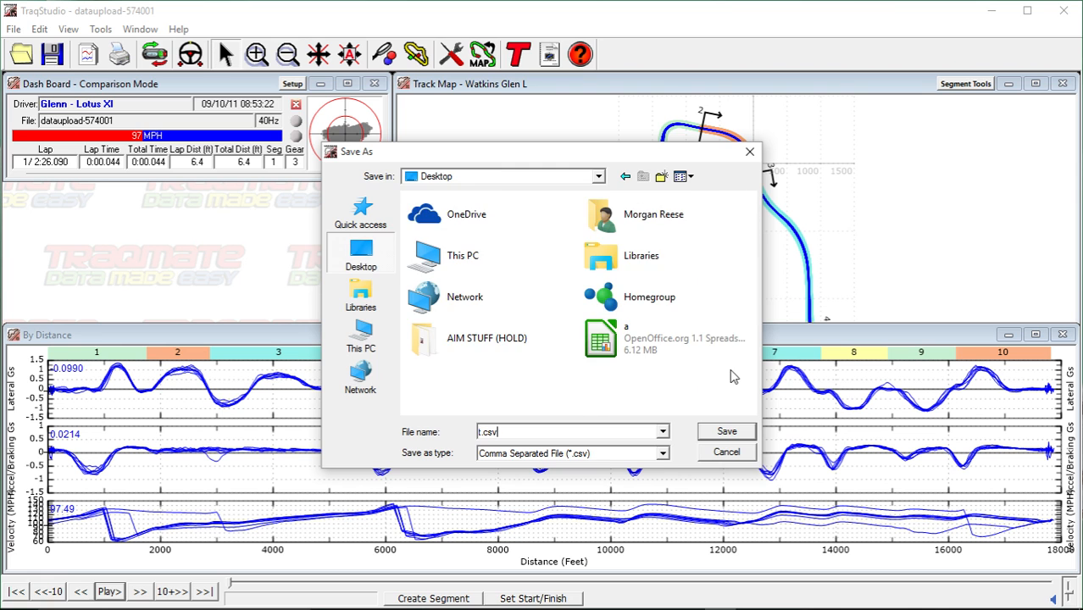
click(725, 433)
click(638, 348)
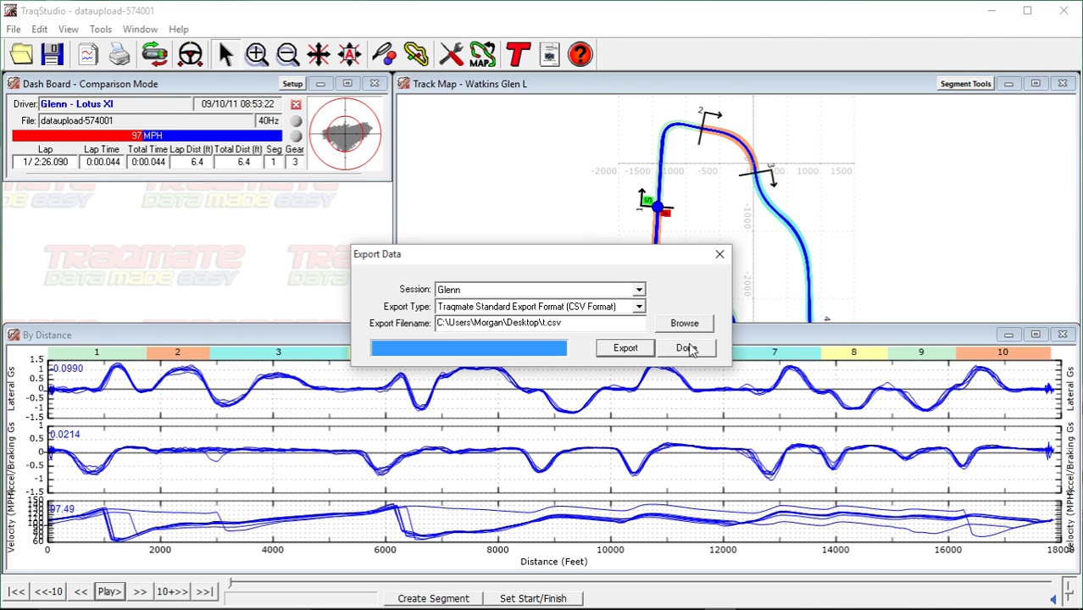
click(686, 348)
Minimize TraqStudio and move the exported files a and t to the middle of the desktop, with t directly below a
click(993, 11)
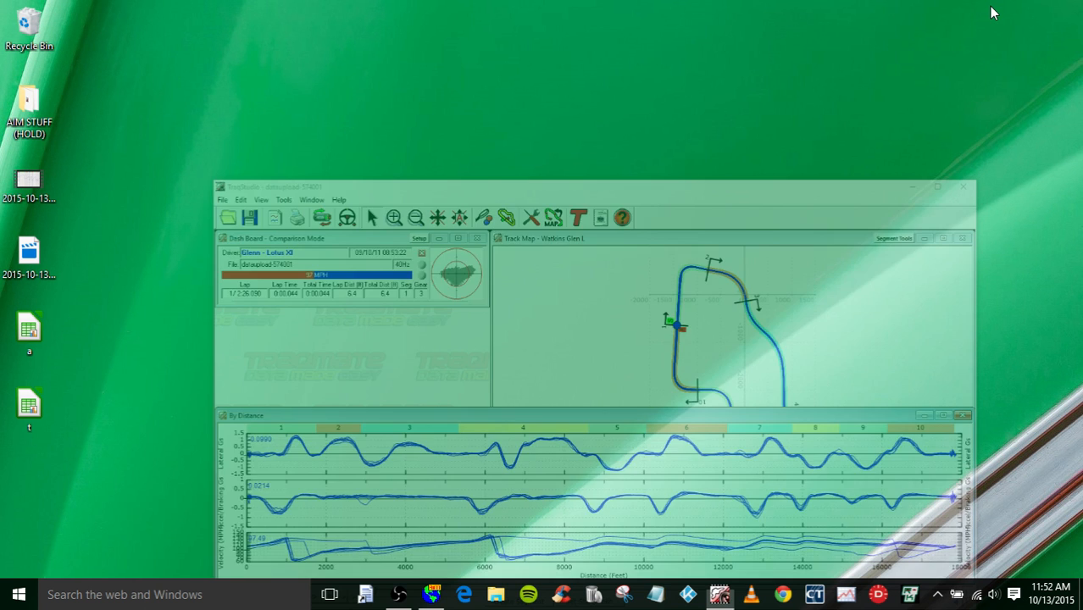
drag(33, 337, 509, 260)
drag(33, 405, 438, 315)
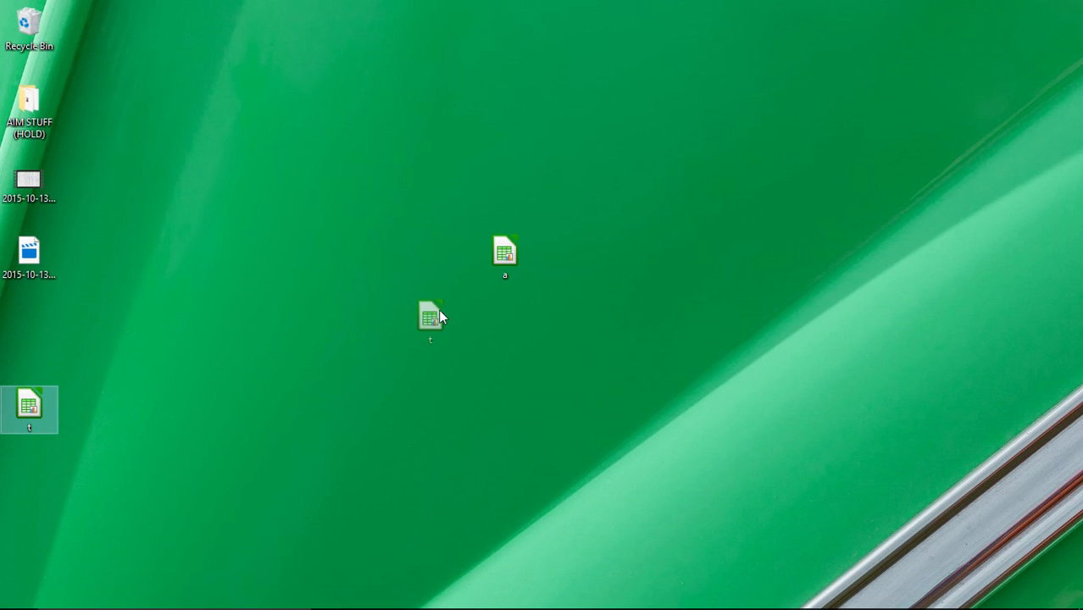
drag(515, 309, 515, 312)
click(581, 320)
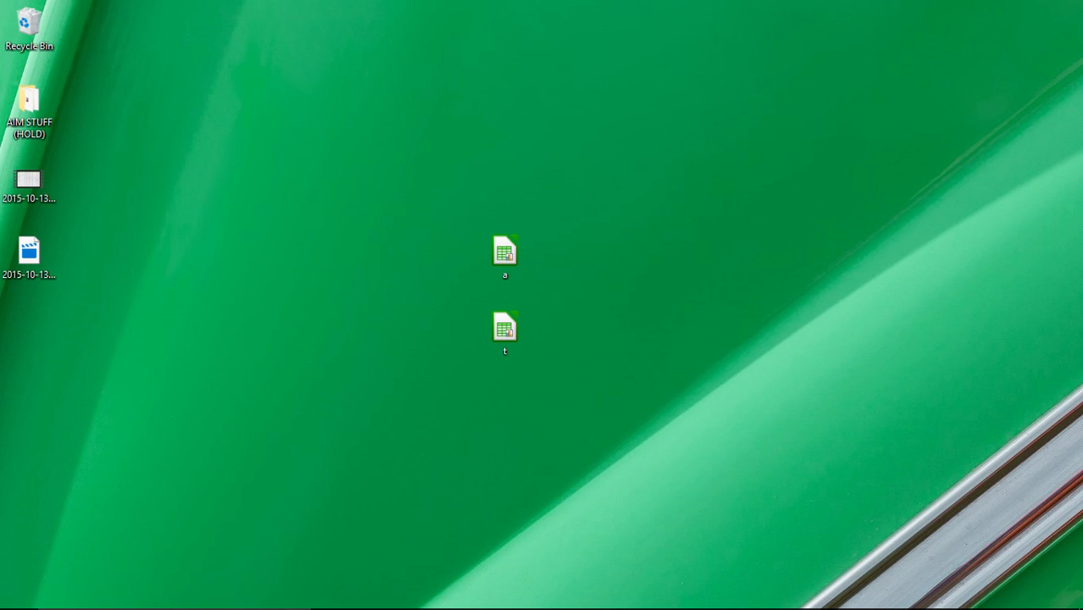
Open DashWare in trial mode and dismiss the trial restrictions notice
mouse_move(874, 606)
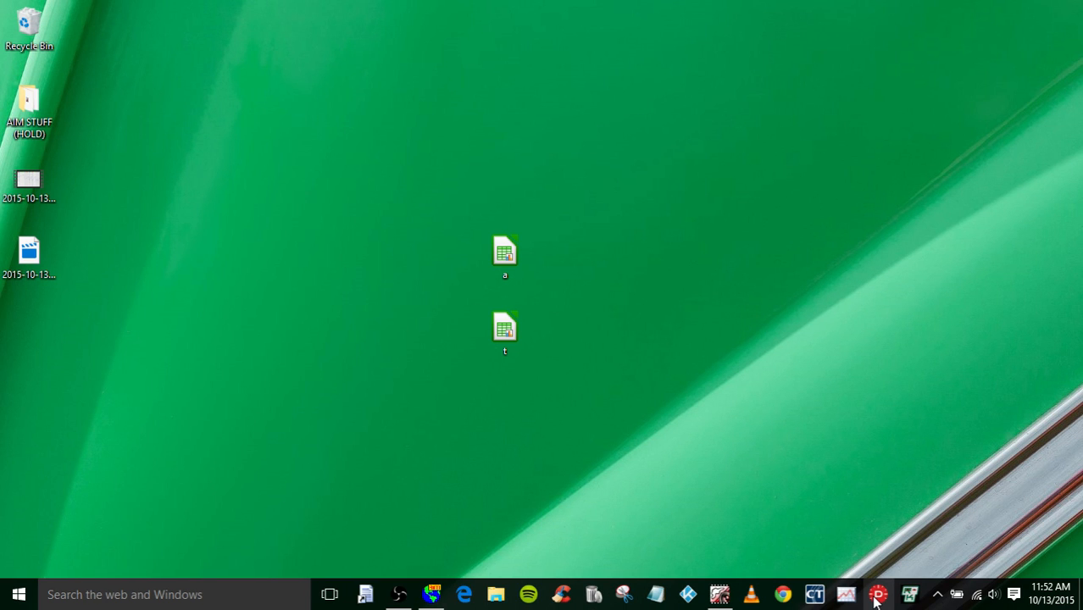
click(878, 596)
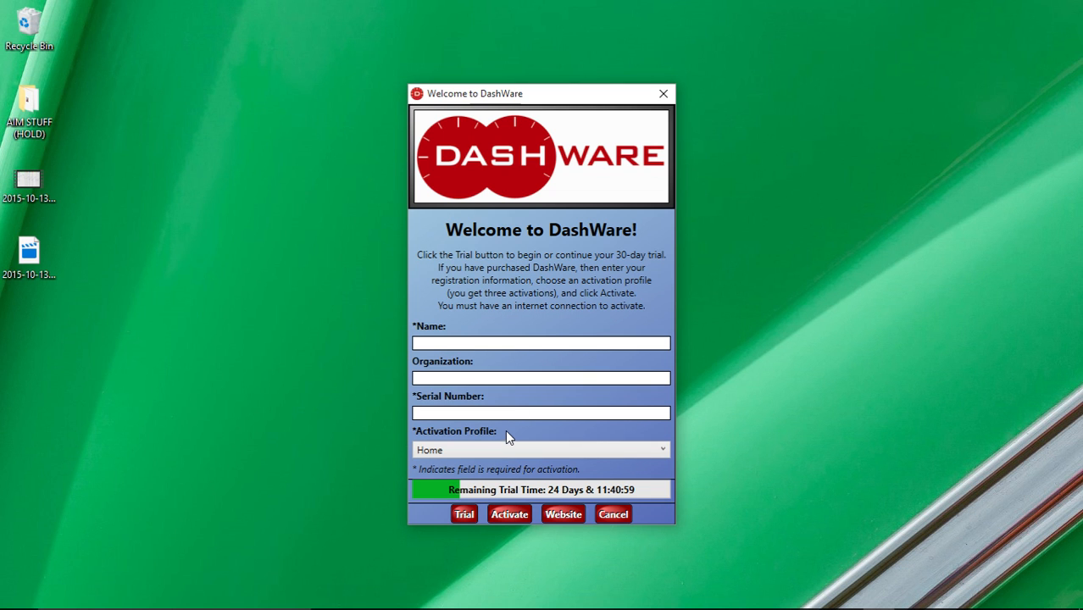
click(462, 514)
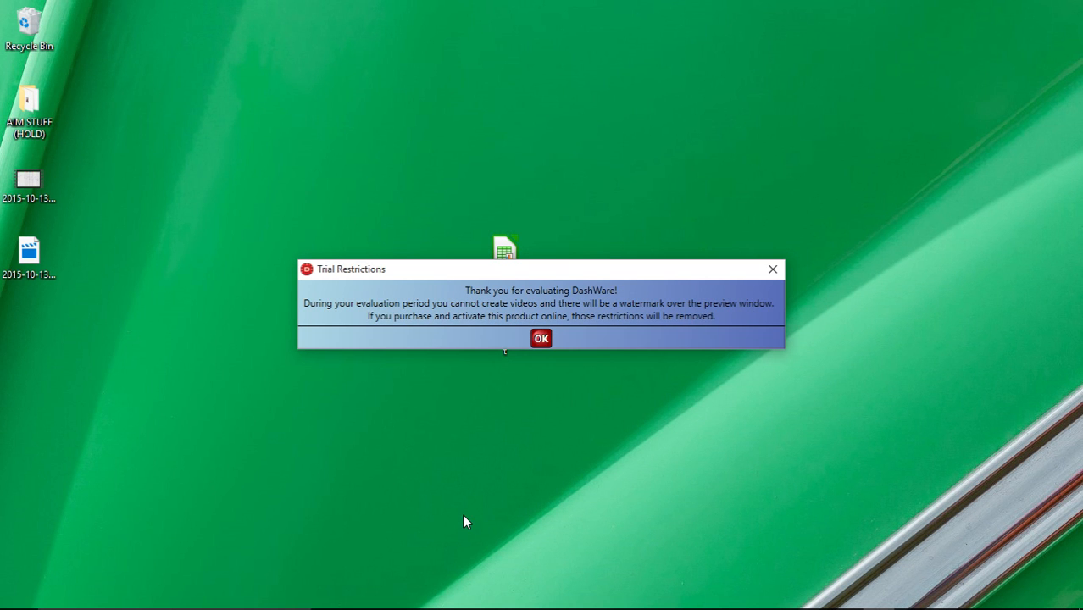
click(541, 338)
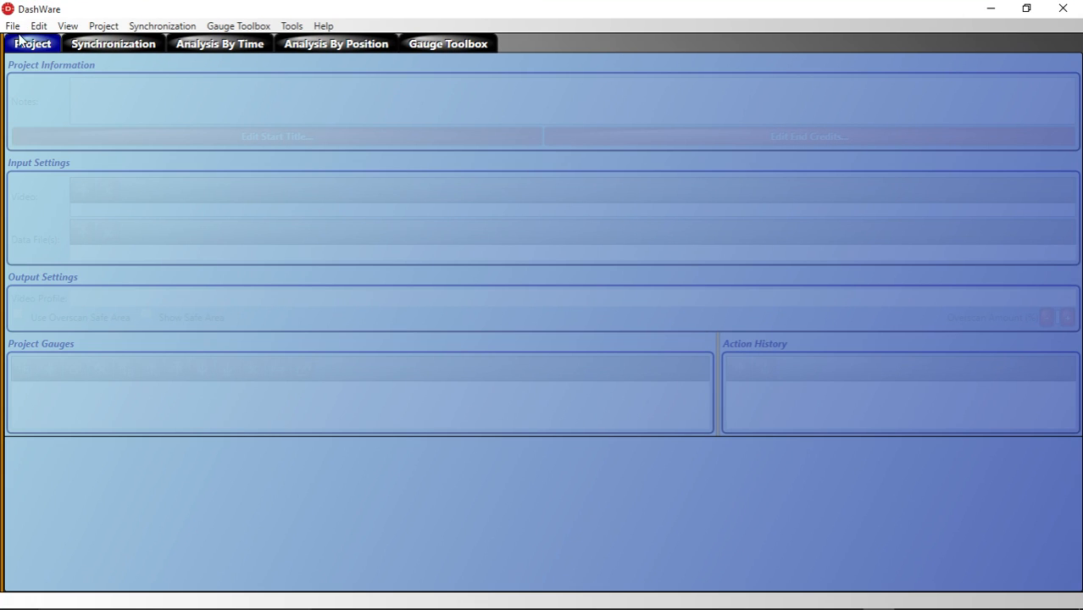
Create a new project named AANDT with the HD Template
click(17, 29)
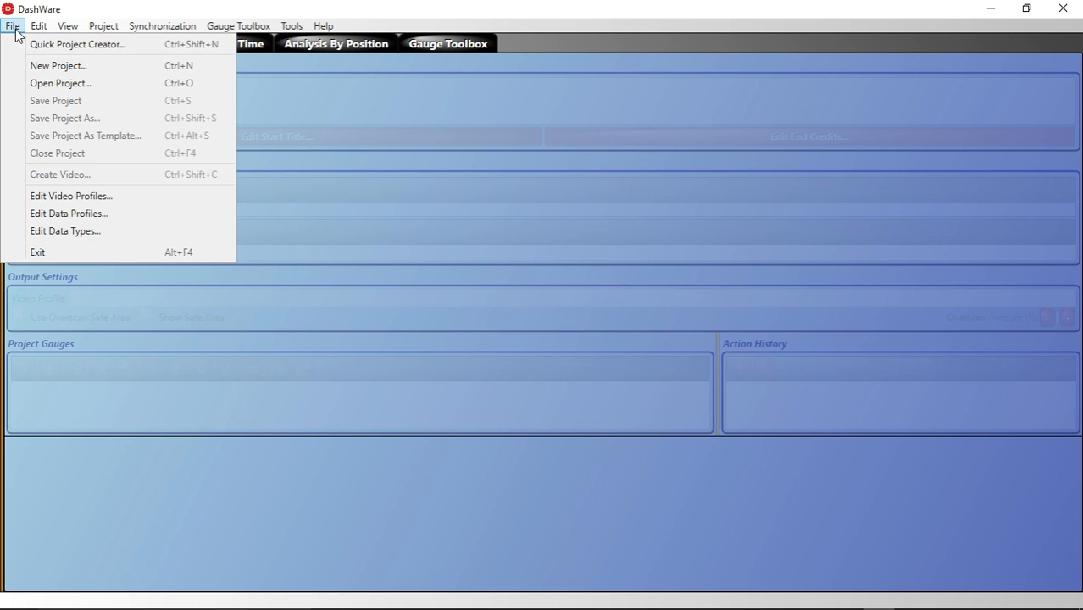
click(63, 75)
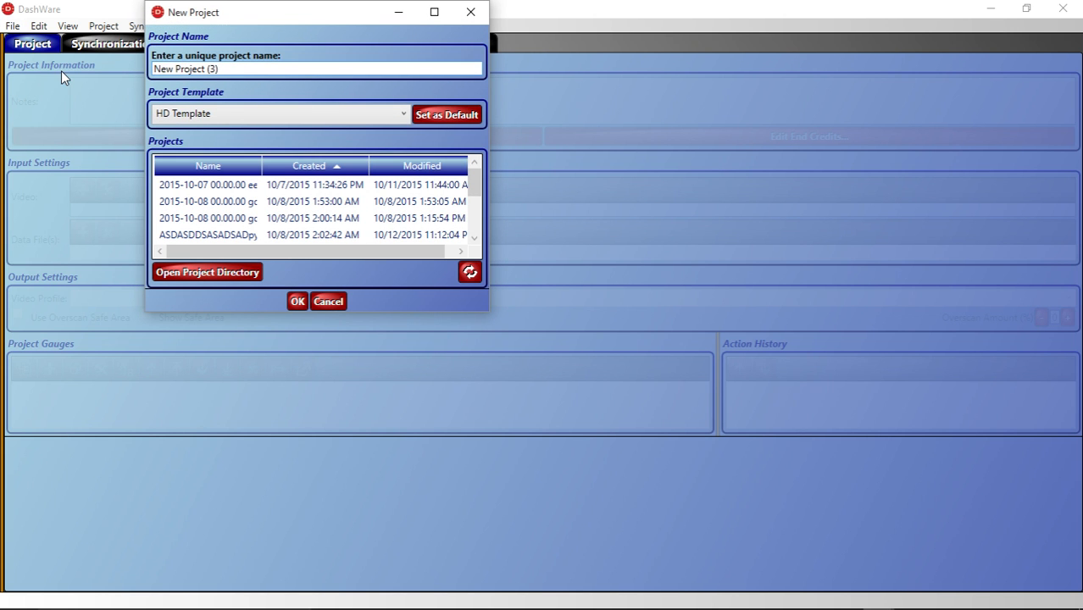
drag(237, 70, 134, 61)
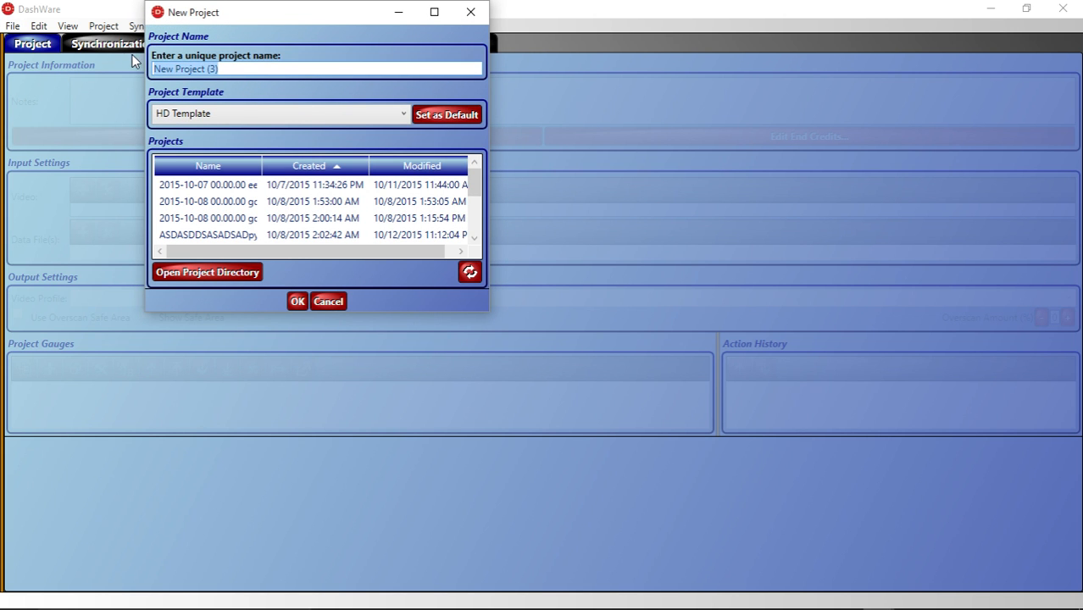
text(A)
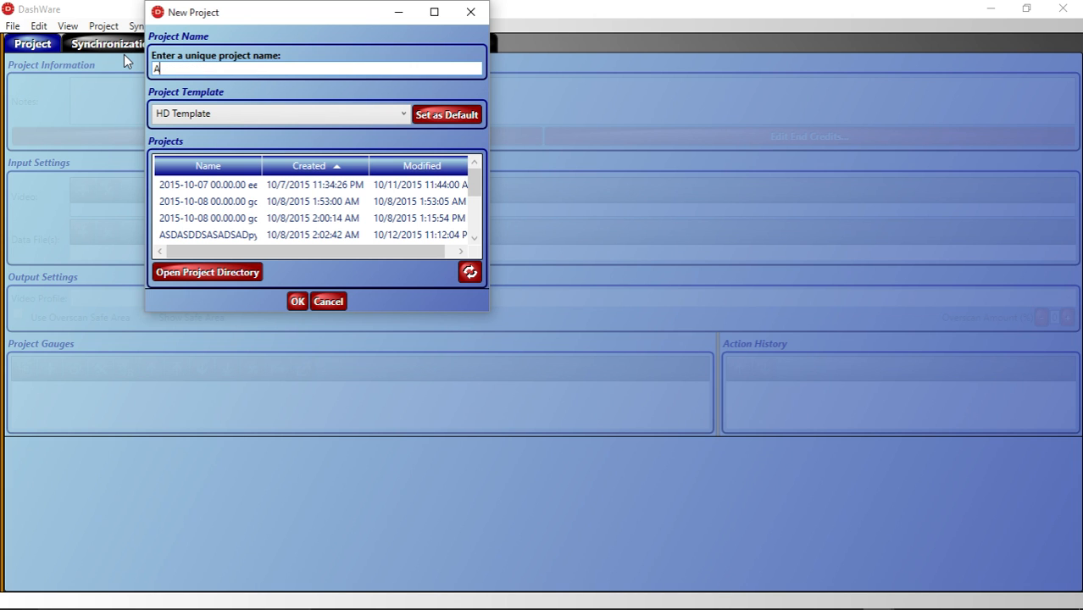
text(ANDT)
click(297, 303)
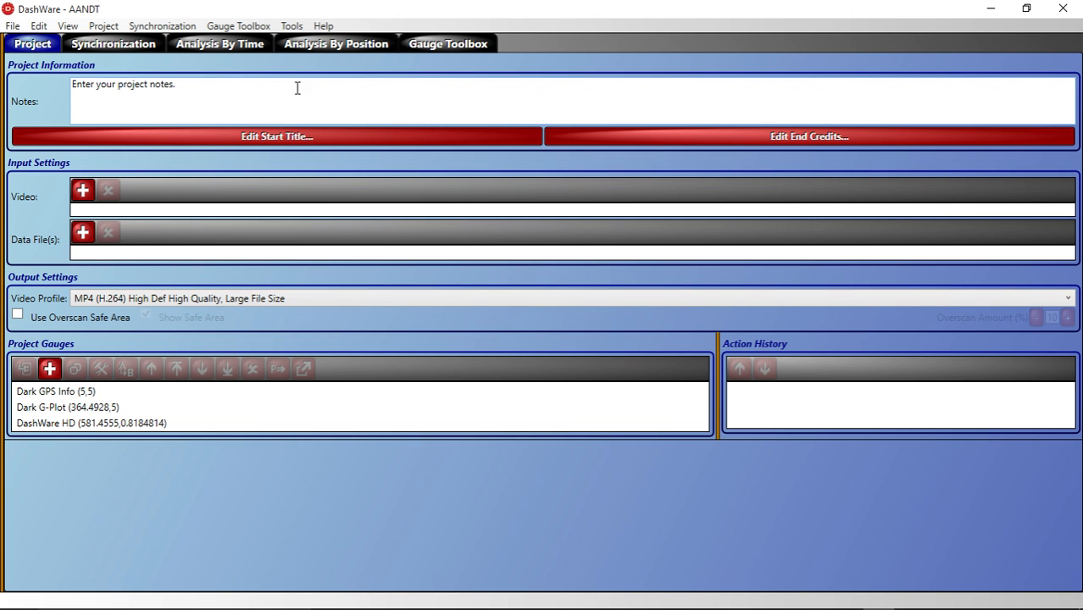
Add a.csv from the desktop to the project as a data file with the AiM data profile
click(82, 232)
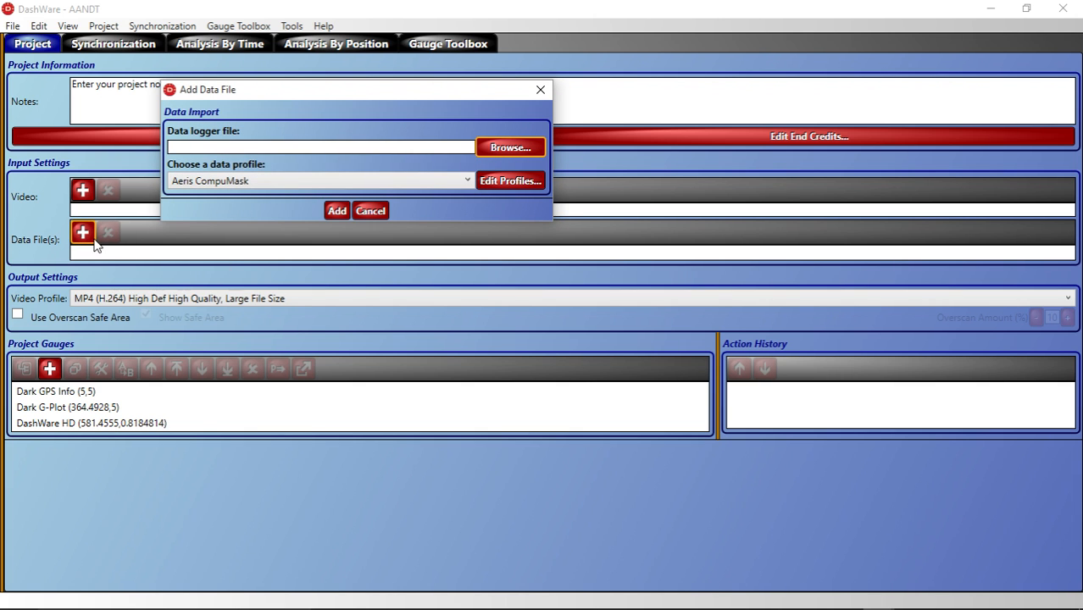
click(416, 182)
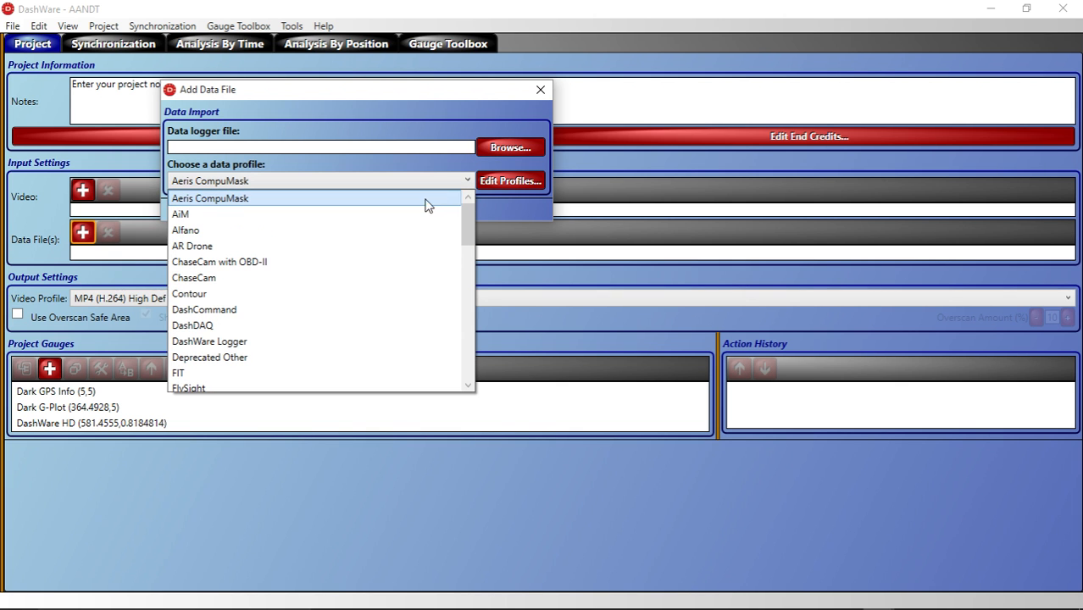
mouse_move(472, 230)
mouse_down()
mouse_move(473, 362)
mouse_move(459, 218)
mouse_up()
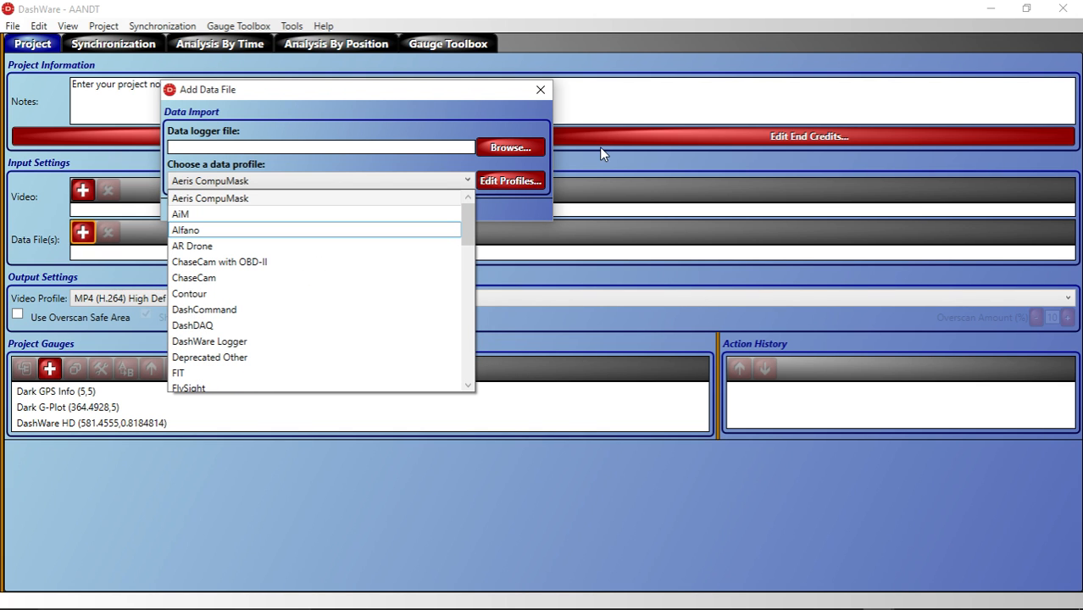
click(592, 102)
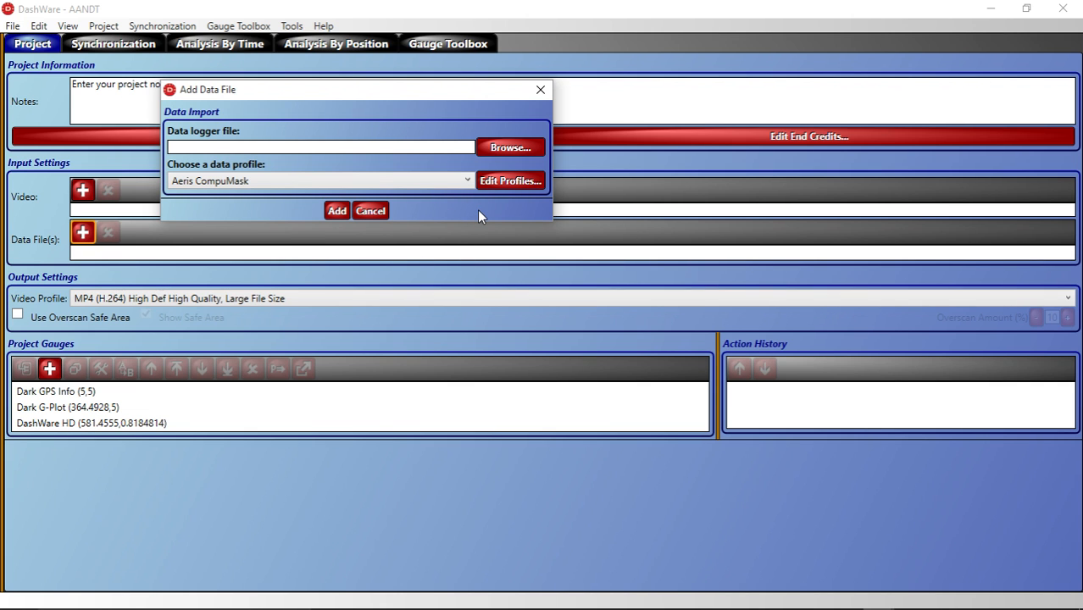
click(508, 148)
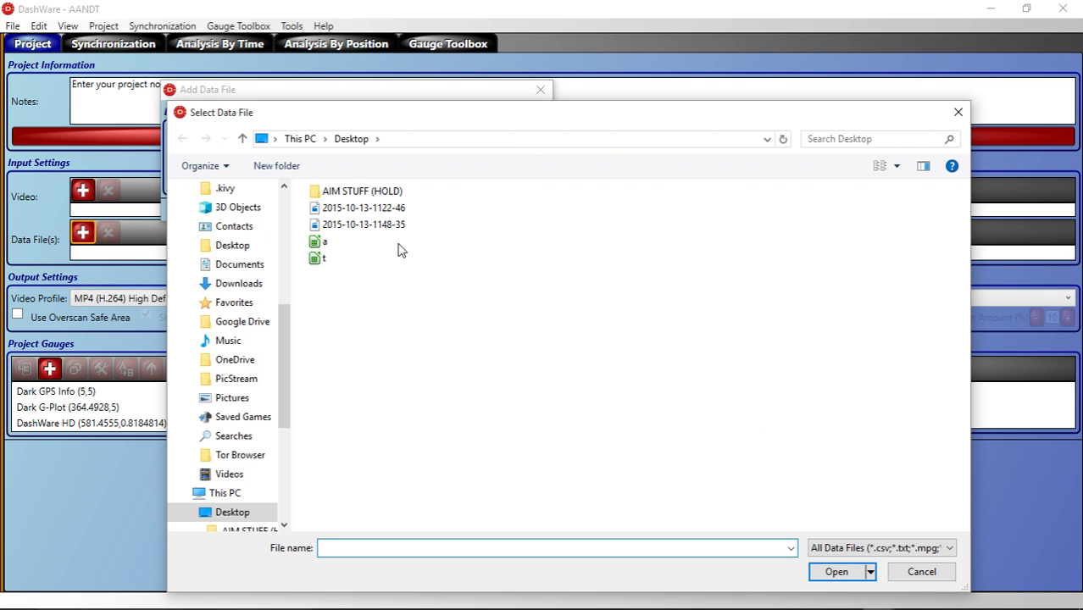
click(314, 245)
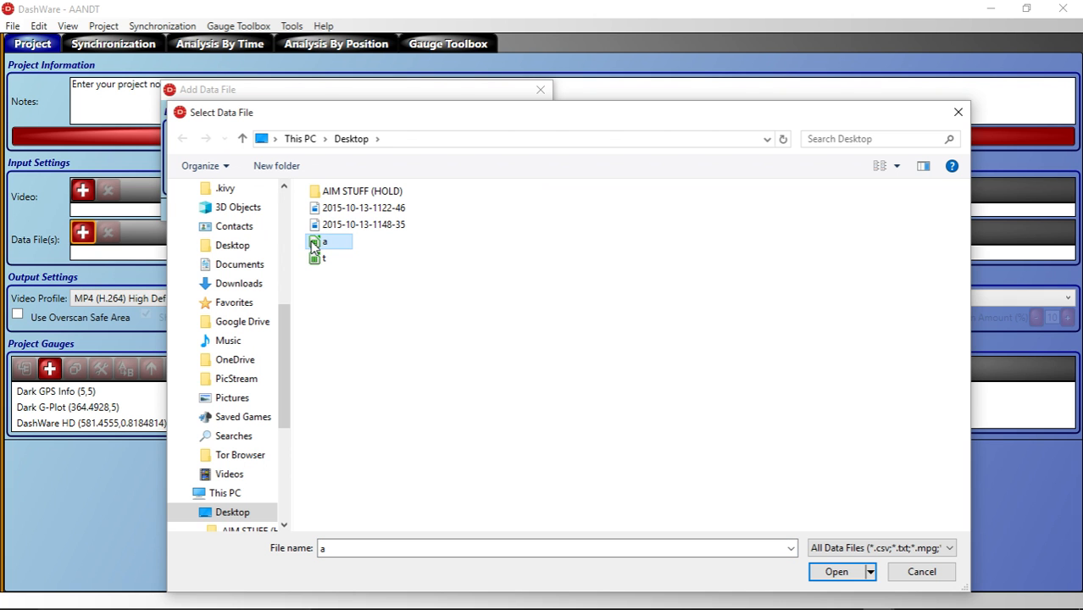
click(834, 571)
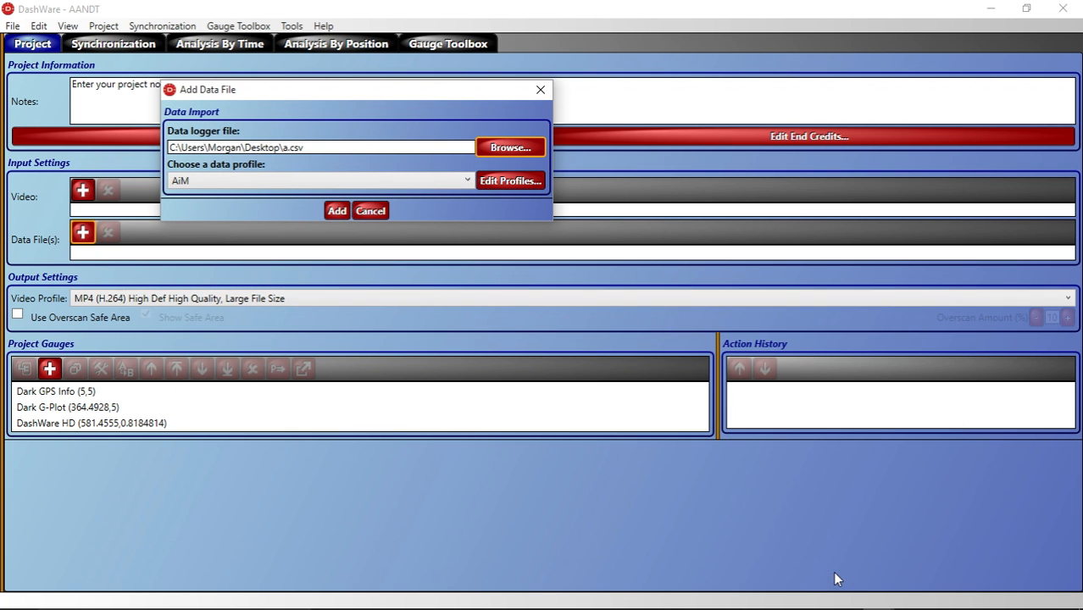
click(298, 185)
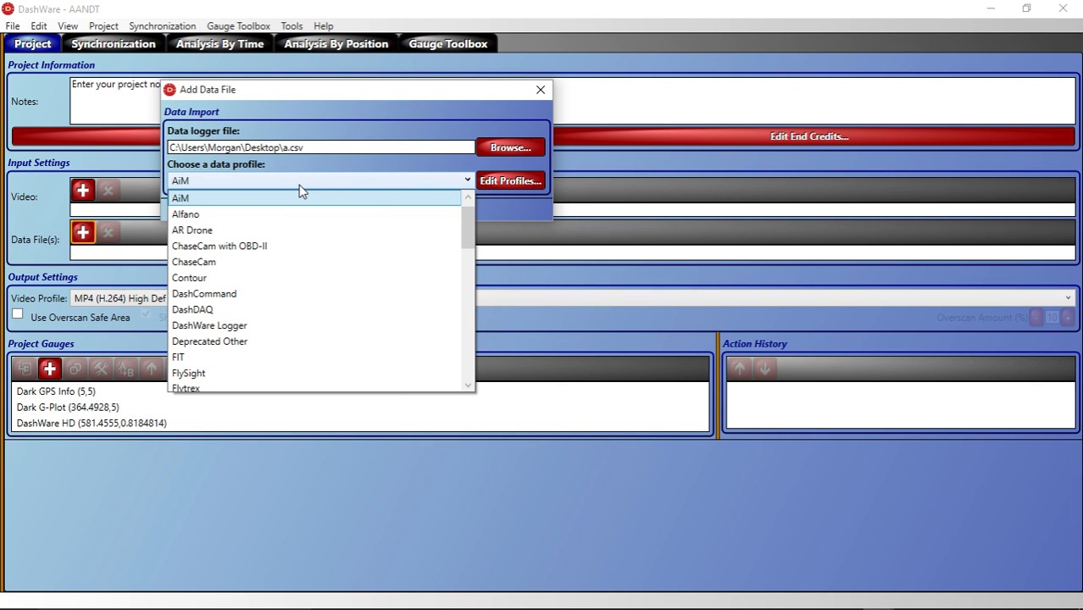
click(309, 203)
click(338, 212)
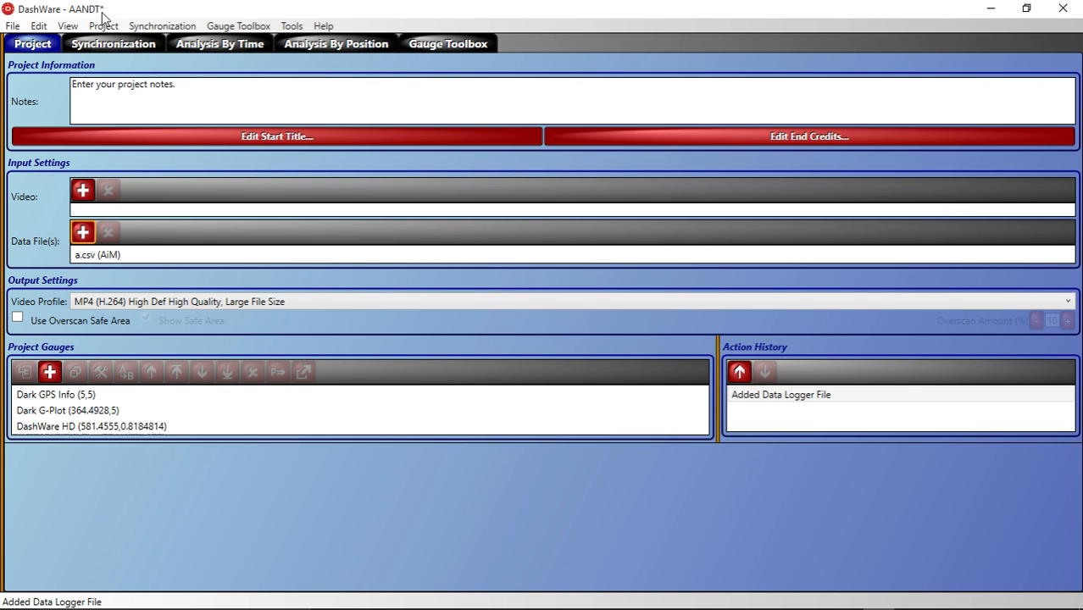
Save the project and show the a.csv data in the Analysis By Position view
click(12, 27)
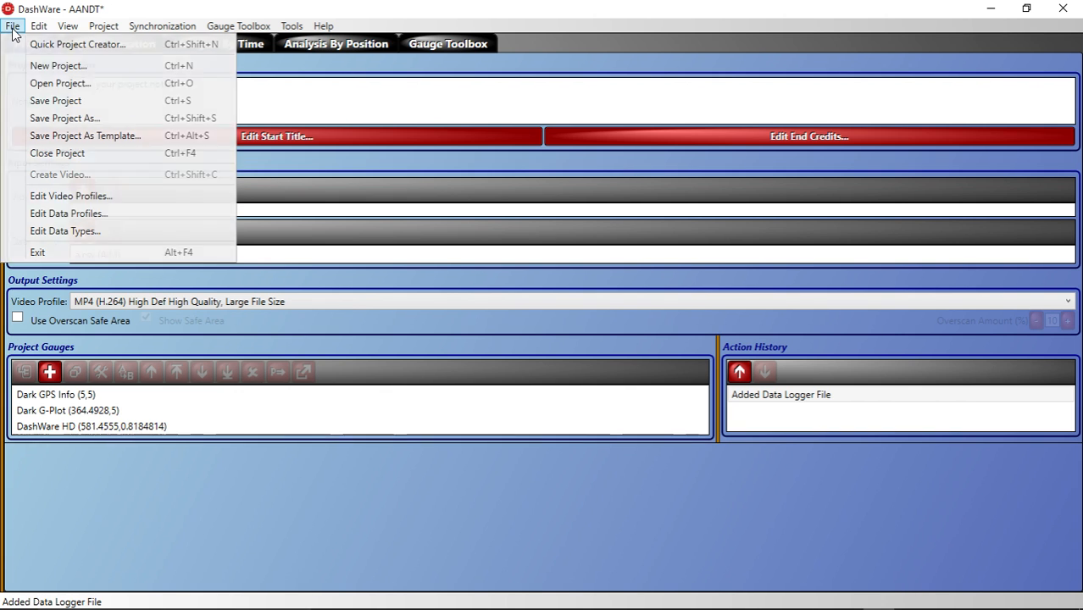
click(50, 100)
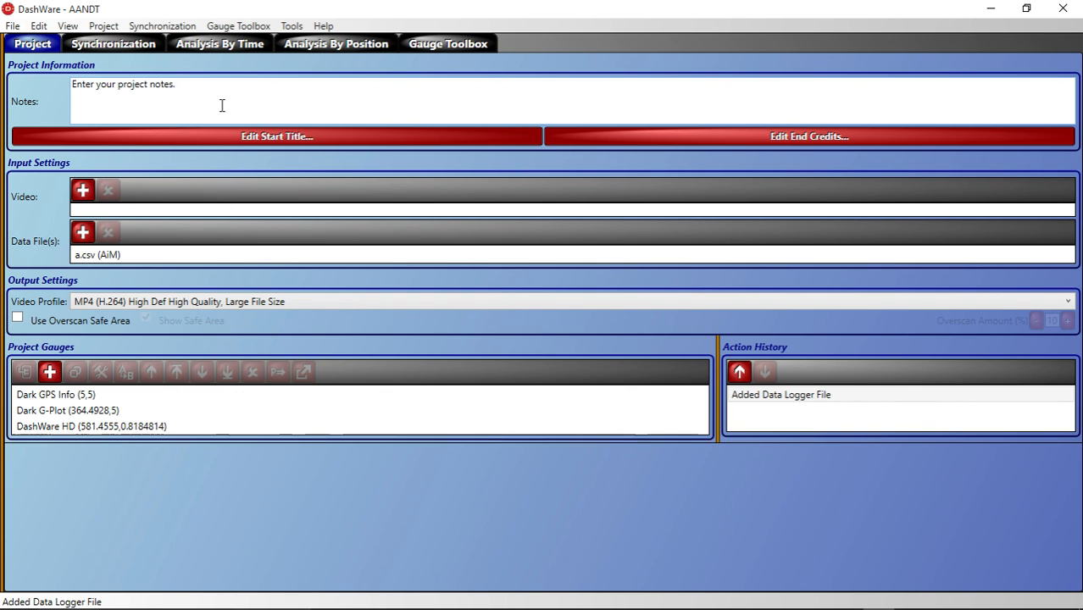
click(331, 51)
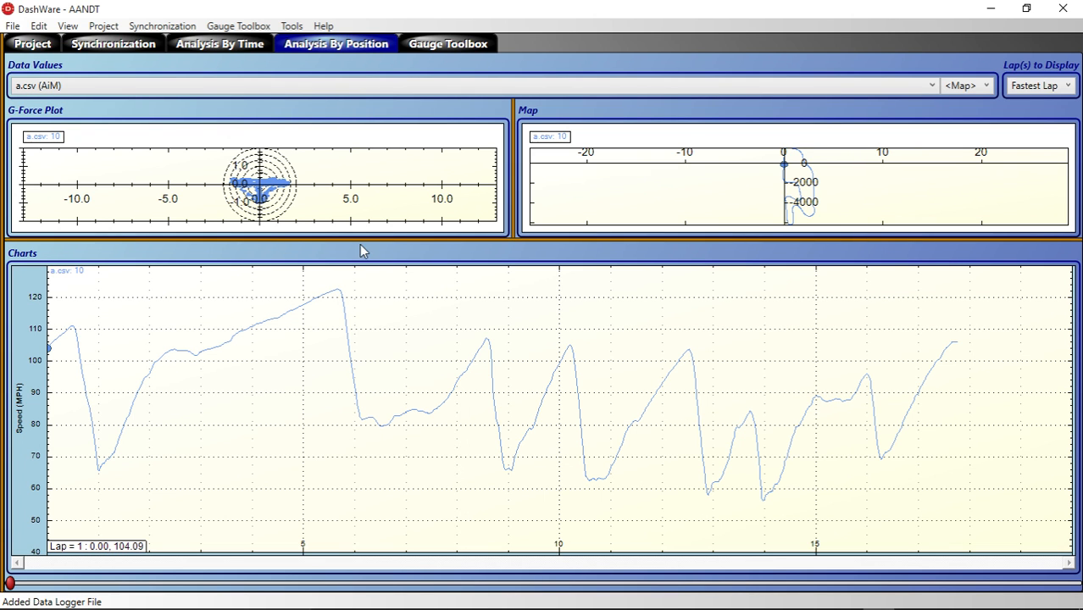
Choose t.csv from the desktop as another data file to import into the project
click(25, 46)
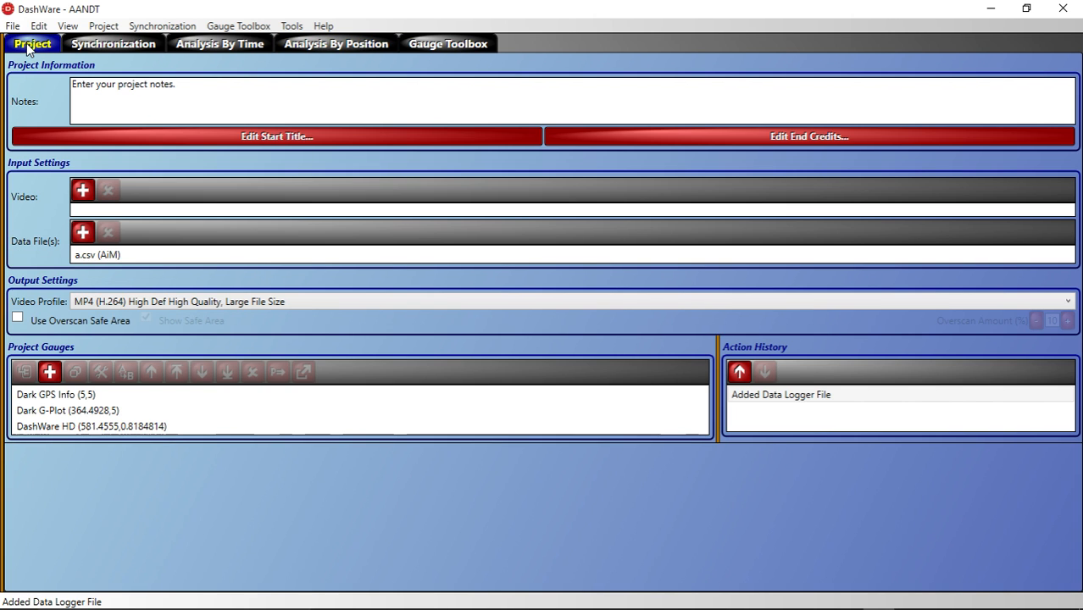
click(83, 231)
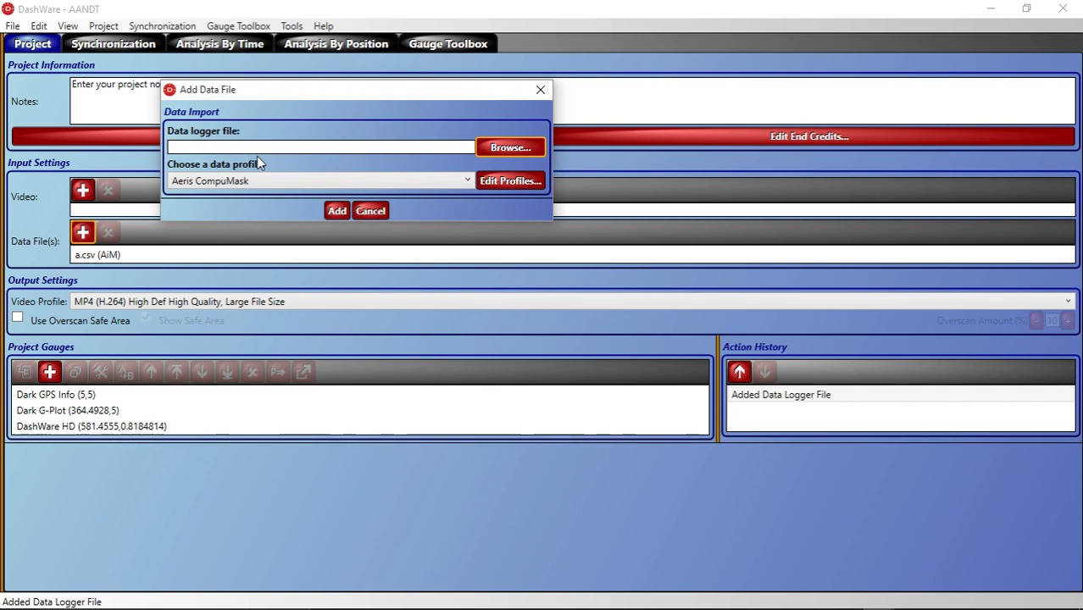
click(506, 147)
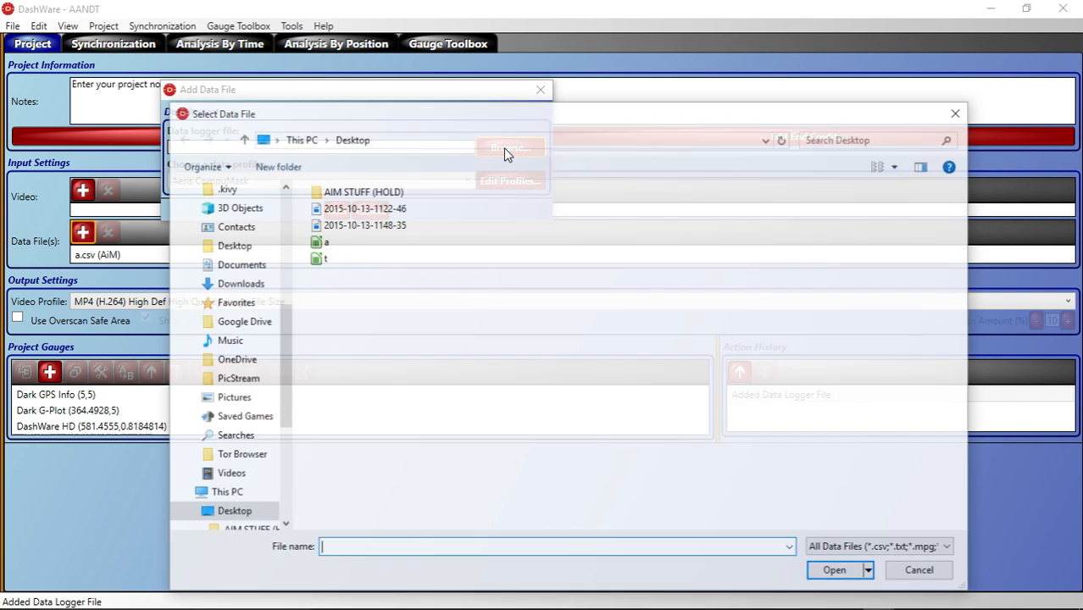
click(322, 259)
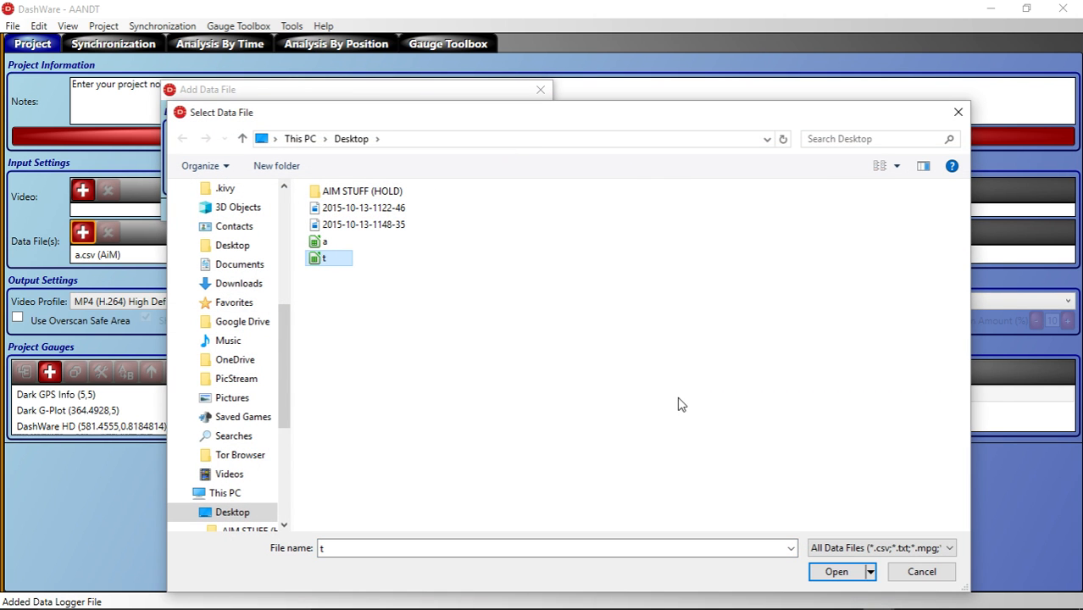
click(844, 572)
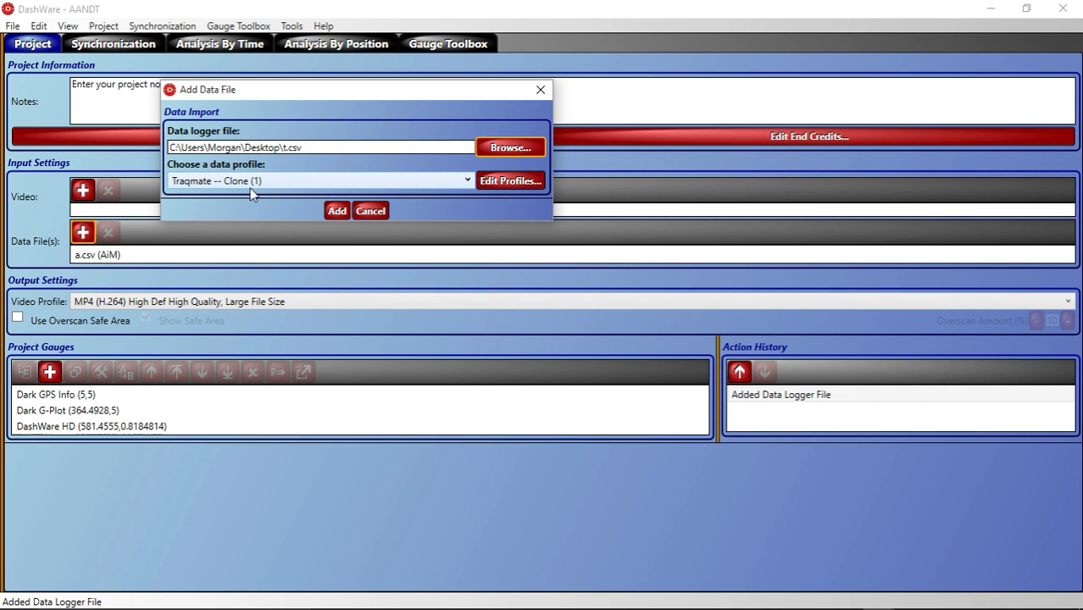
Select the Traqmate data profile for t.csv and clone it in the Data Profile Editor as Traqmate -- Clone (2)
click(318, 182)
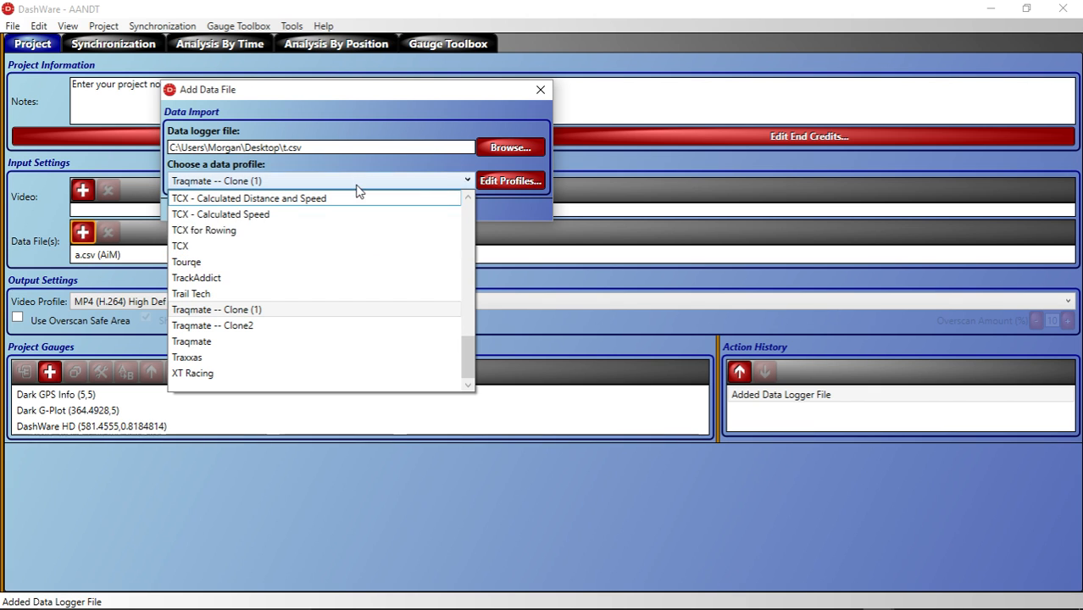
click(226, 349)
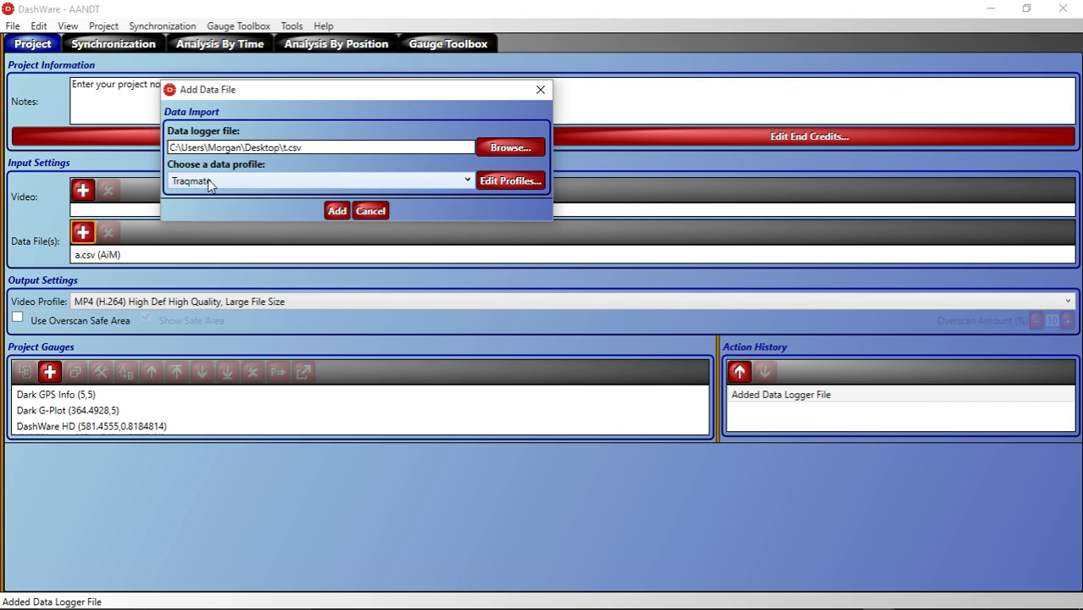
click(501, 183)
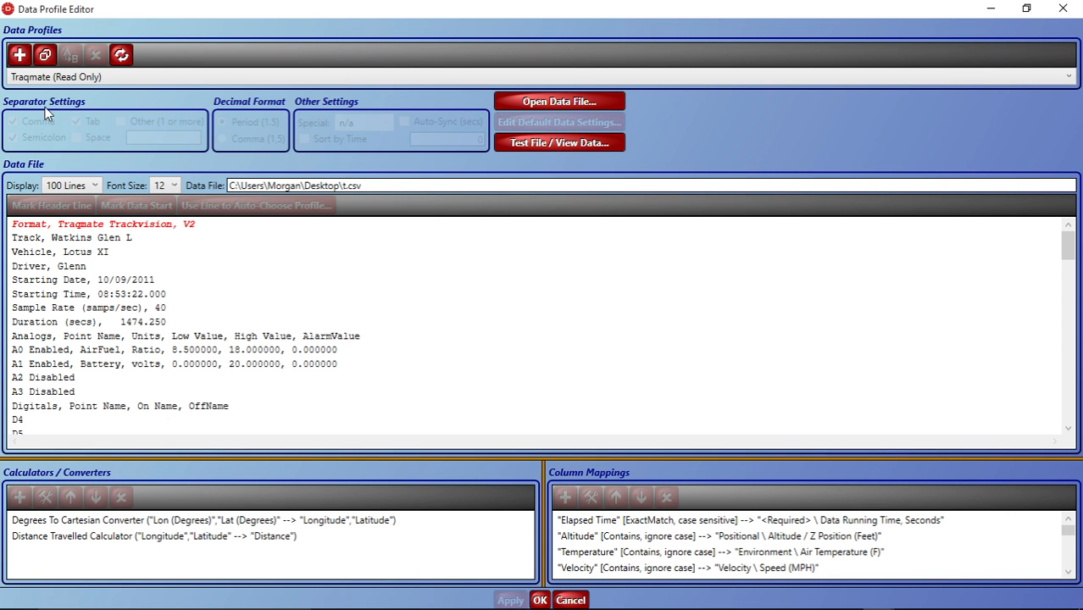
click(45, 55)
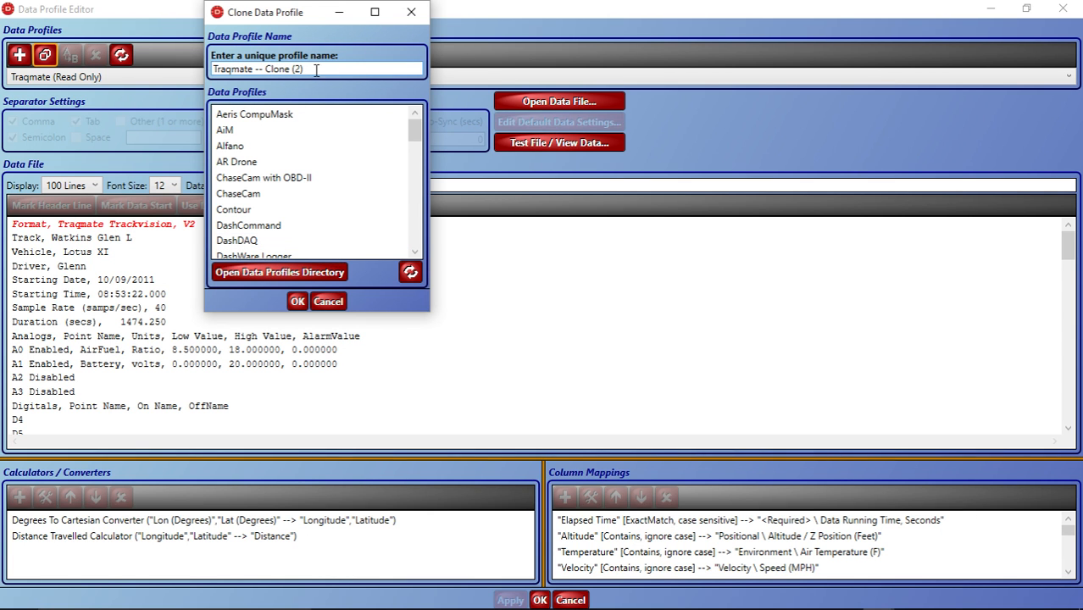
click(297, 303)
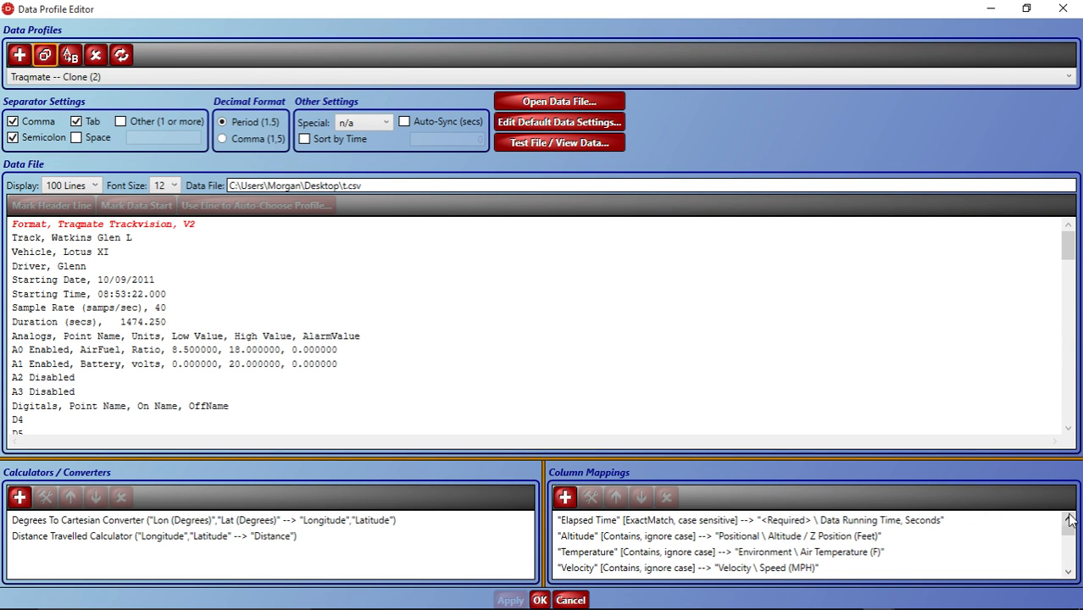
Examine the cloned profile's column mappings and the category and data type options for XGs, and leave the editor without saving
drag(1069, 534, 1069, 561)
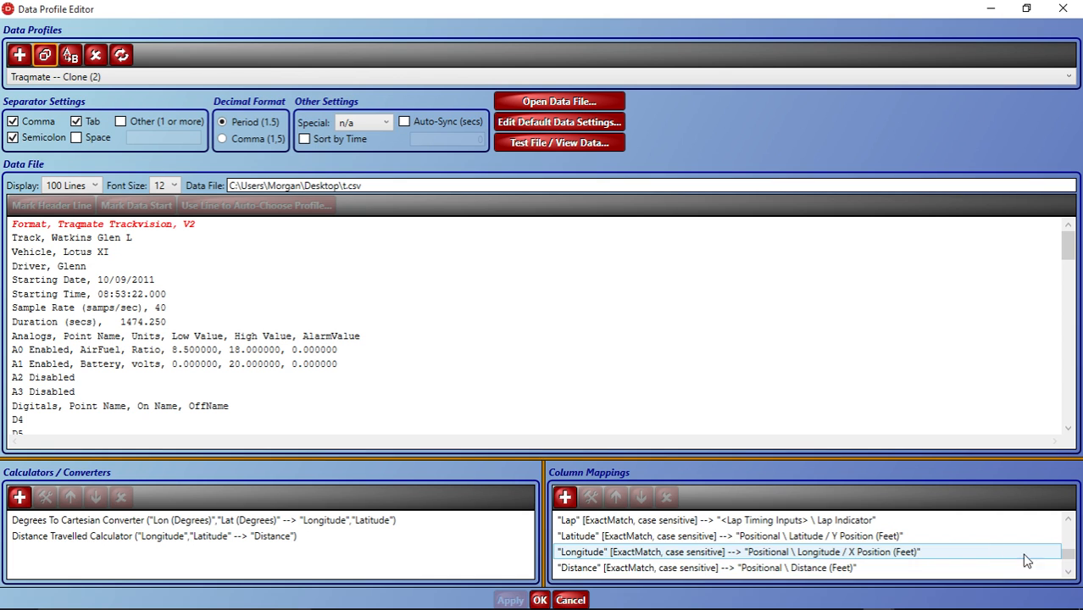
click(1069, 522)
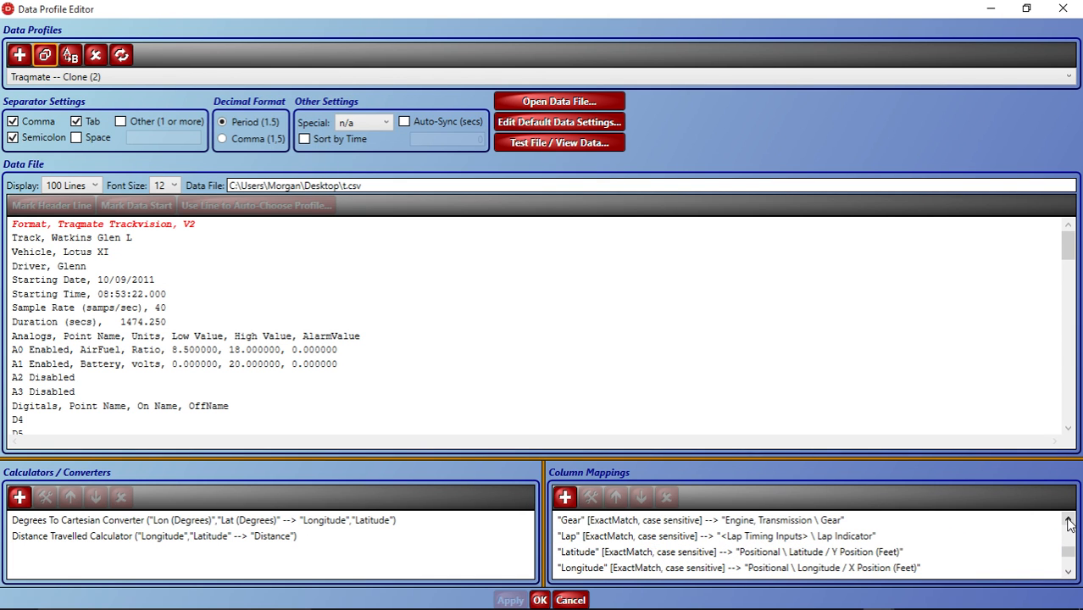
click(1069, 522)
click(1069, 523)
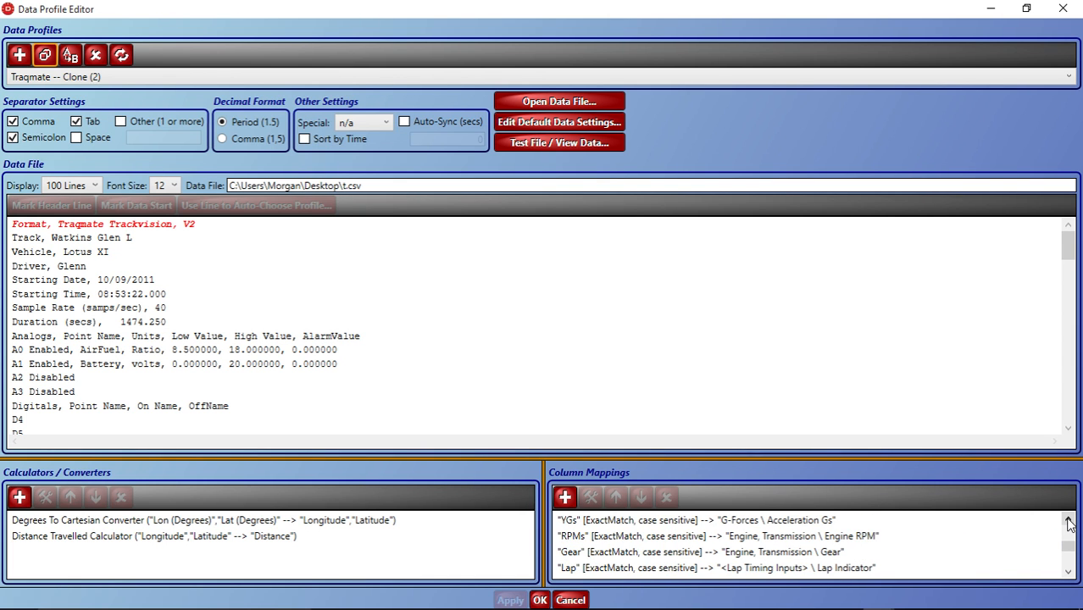
click(1069, 523)
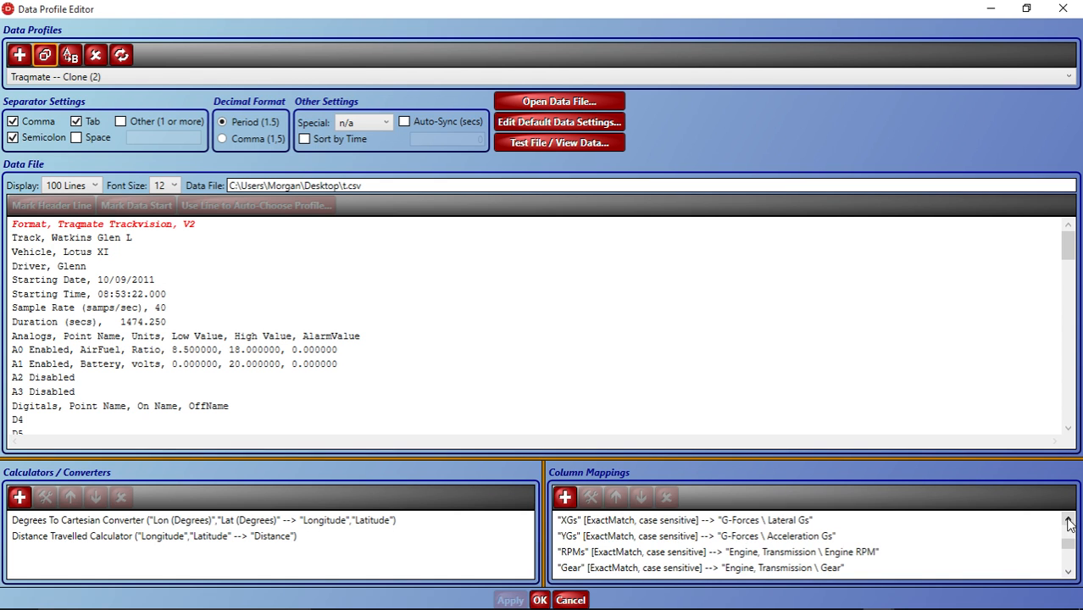
double_click(775, 520)
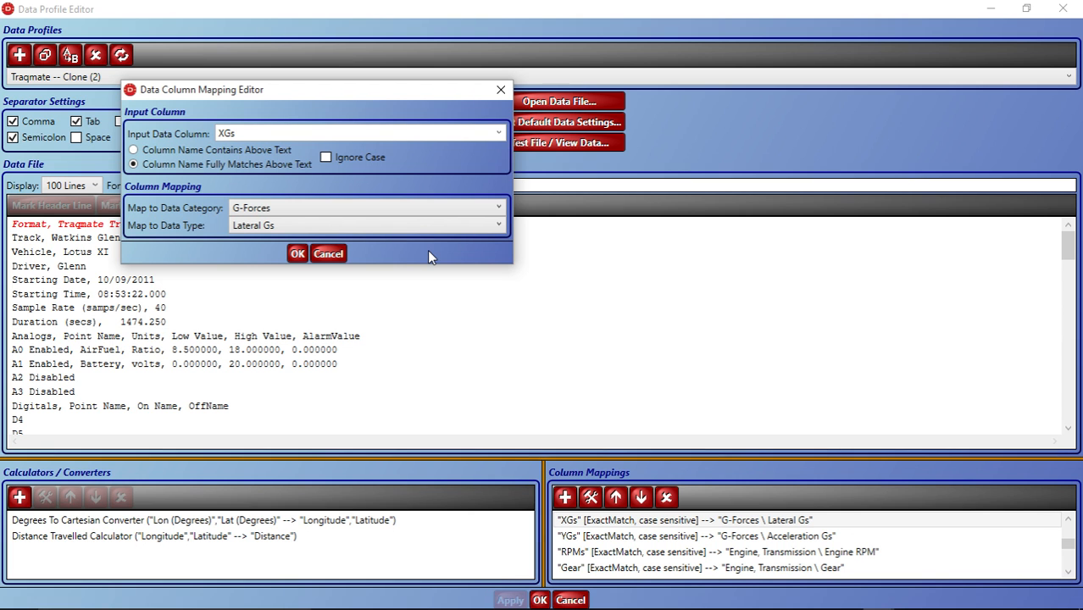
click(402, 211)
click(345, 312)
click(346, 229)
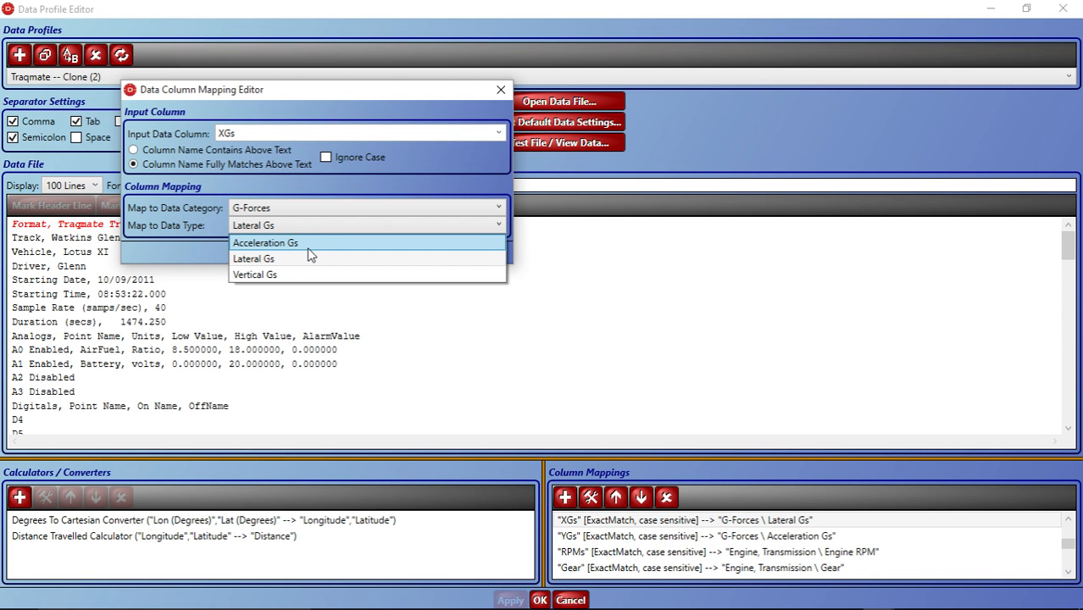
click(500, 91)
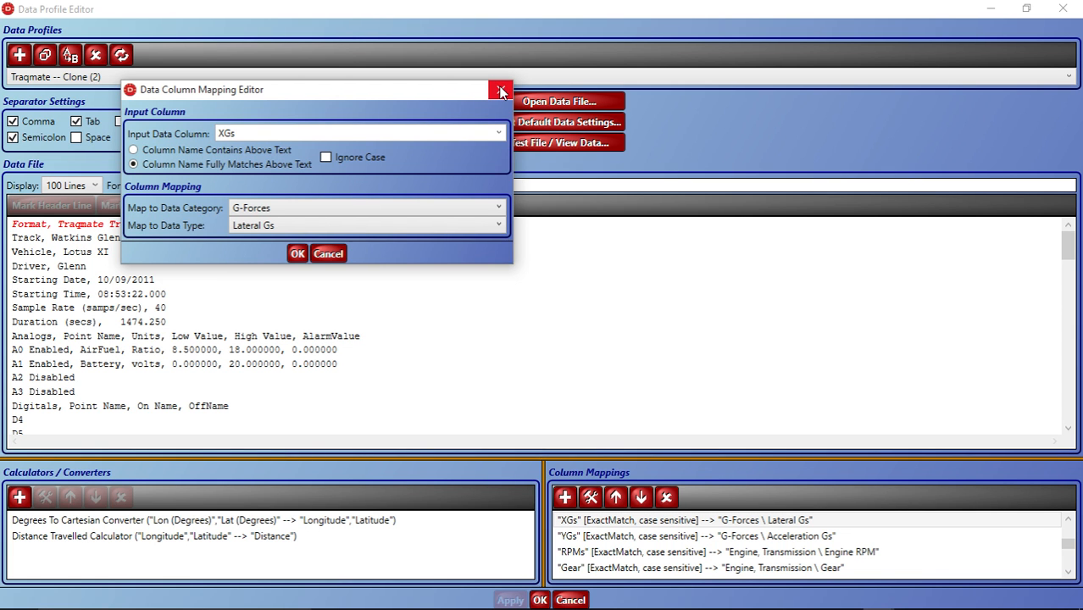
click(330, 253)
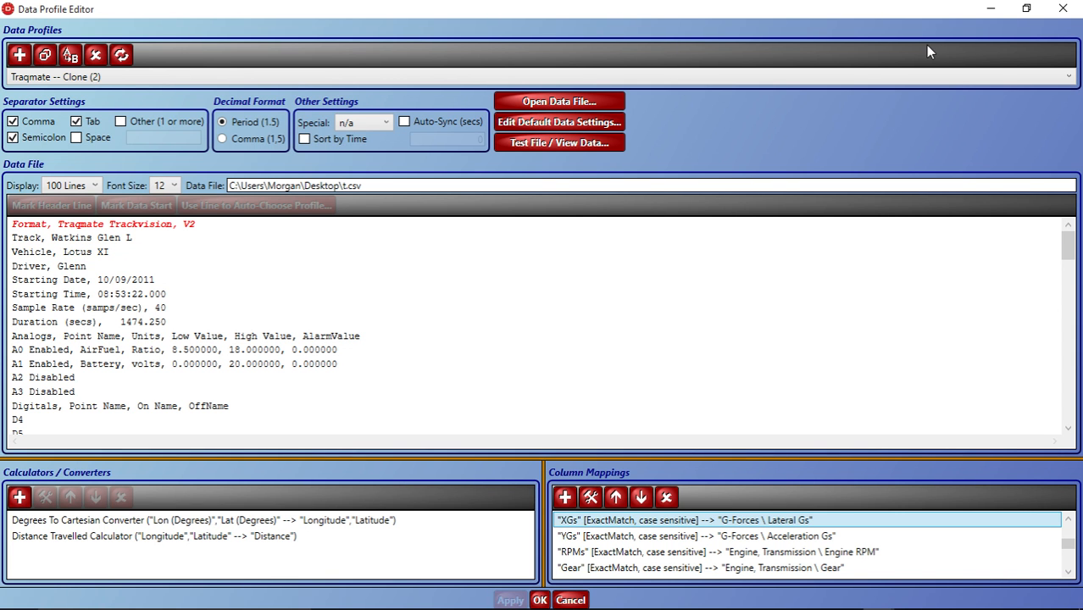
click(579, 603)
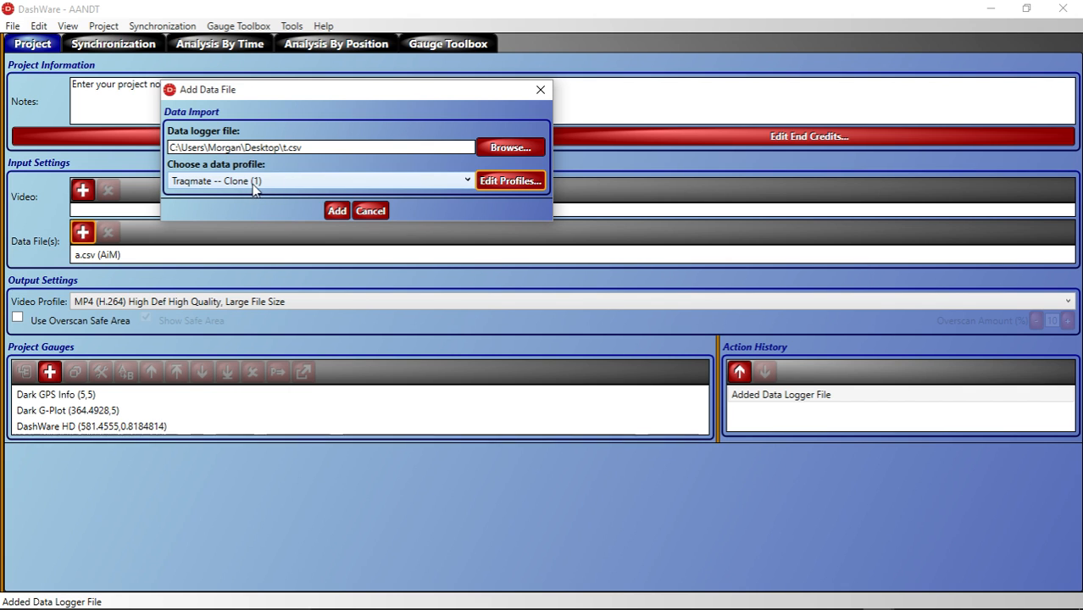
Add t.csv to the project with the Traqmate -- Clone (1) data profile and save the project
click(342, 211)
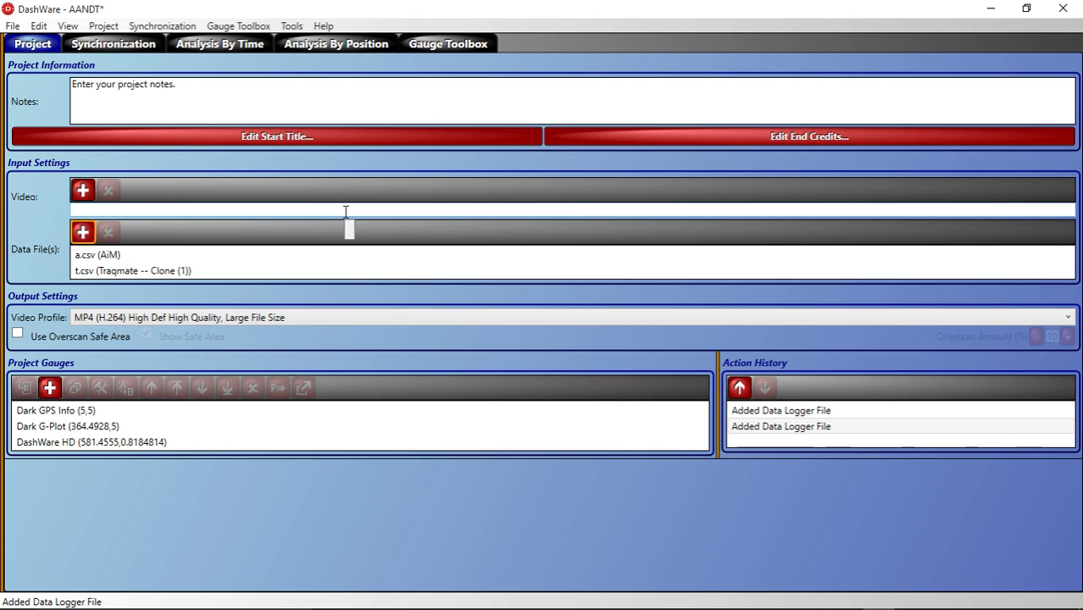
click(13, 26)
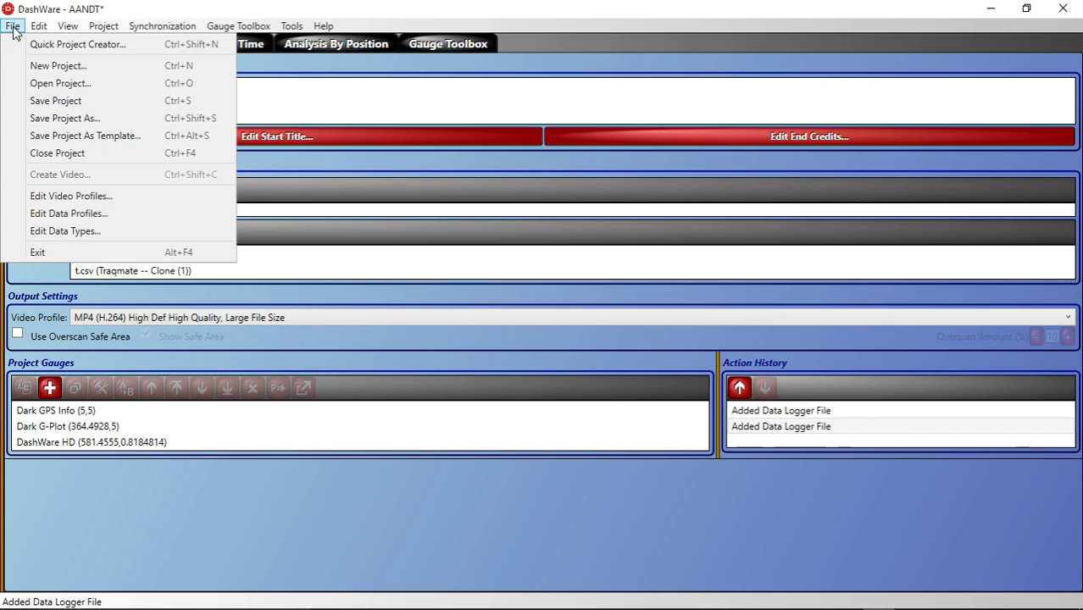
click(74, 101)
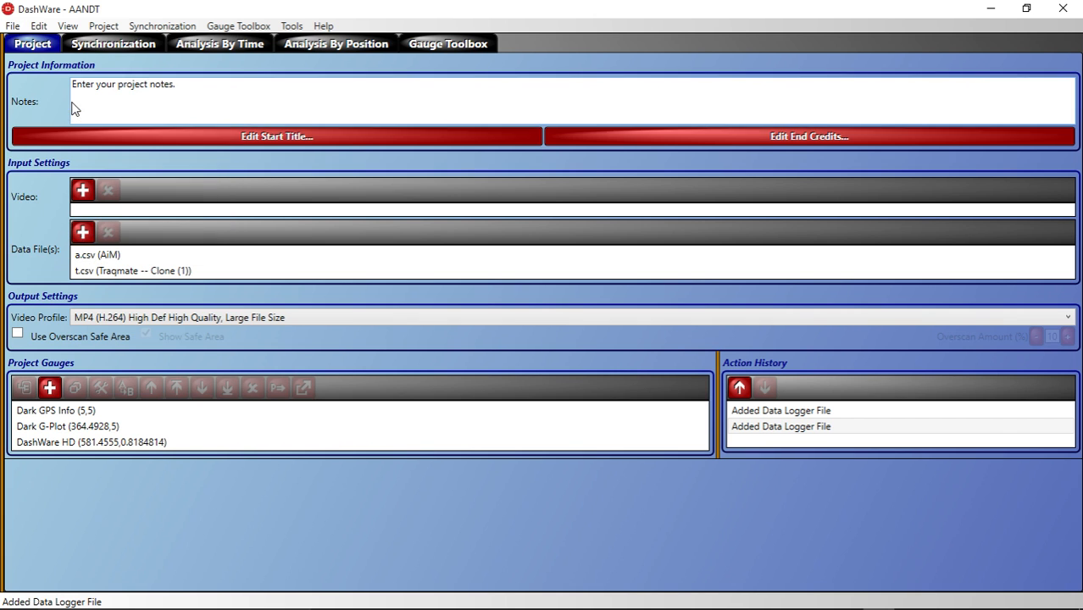
Show both data files in the Analysis By Position view and enlarge the G-force plot and map area
click(302, 51)
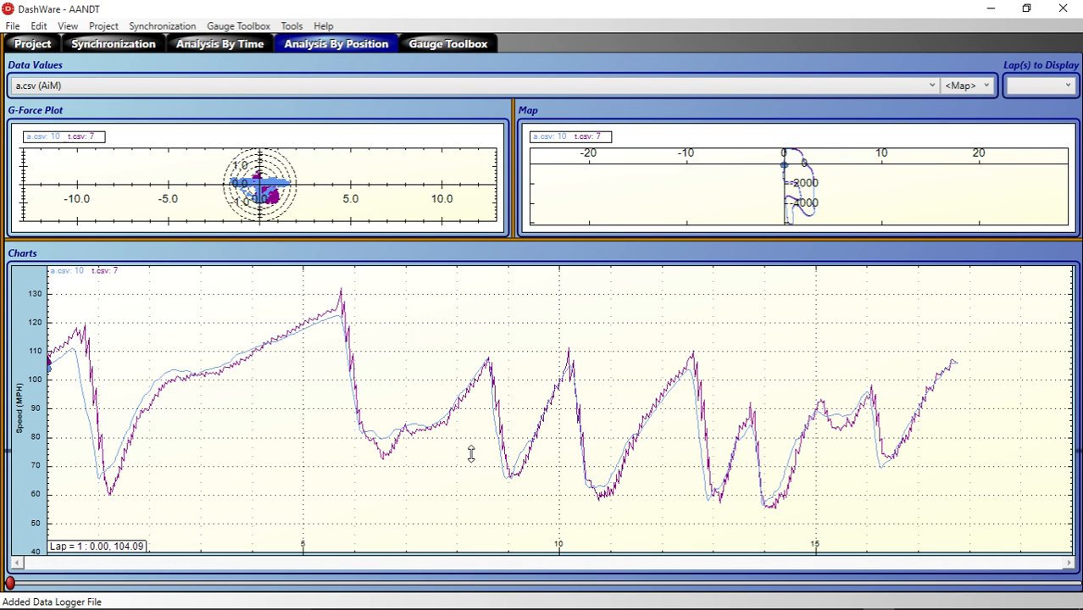
drag(471, 240, 472, 480)
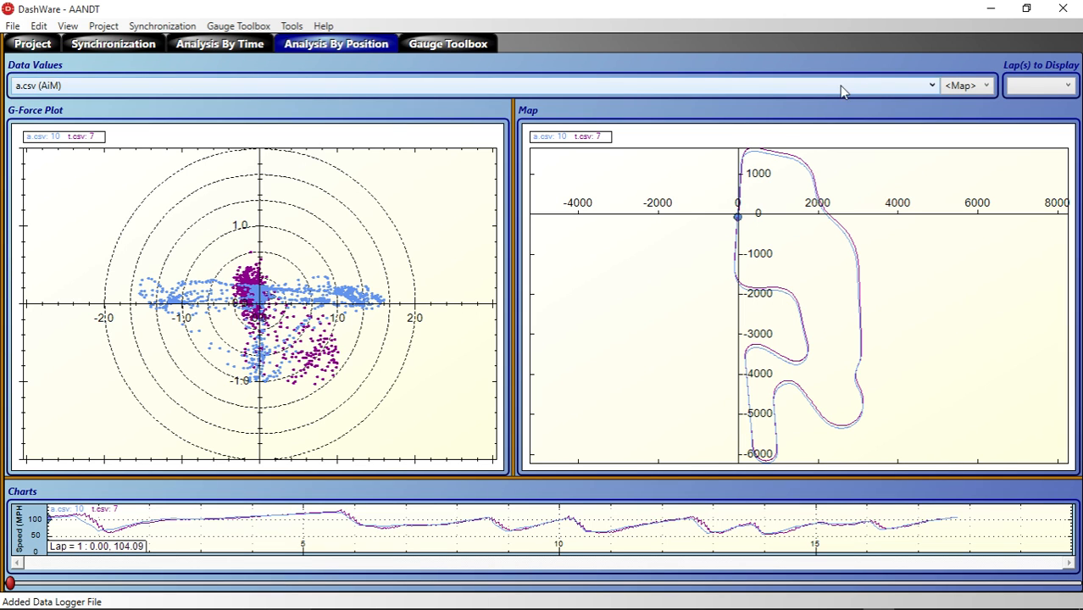
Select t.csv as the data source and switch its G-Force Plot display off and on again to redraw it
click(760, 89)
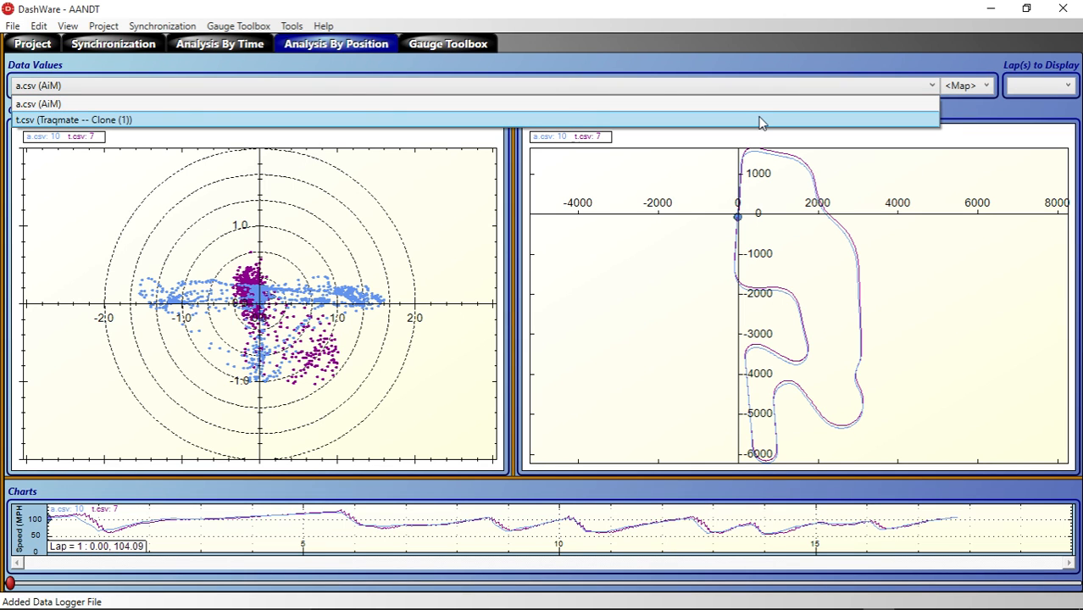
click(760, 121)
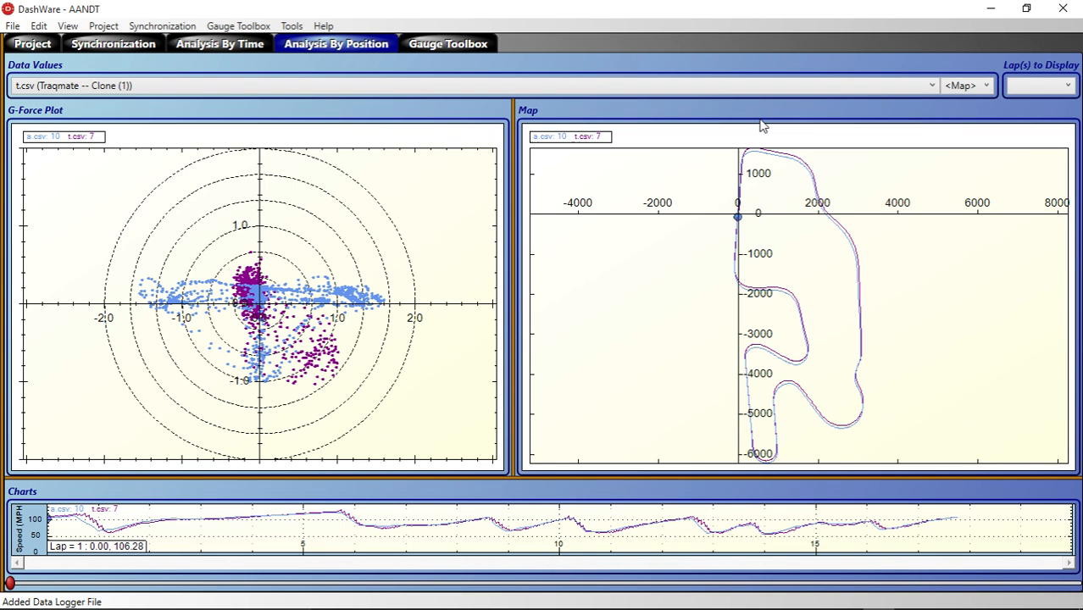
click(961, 85)
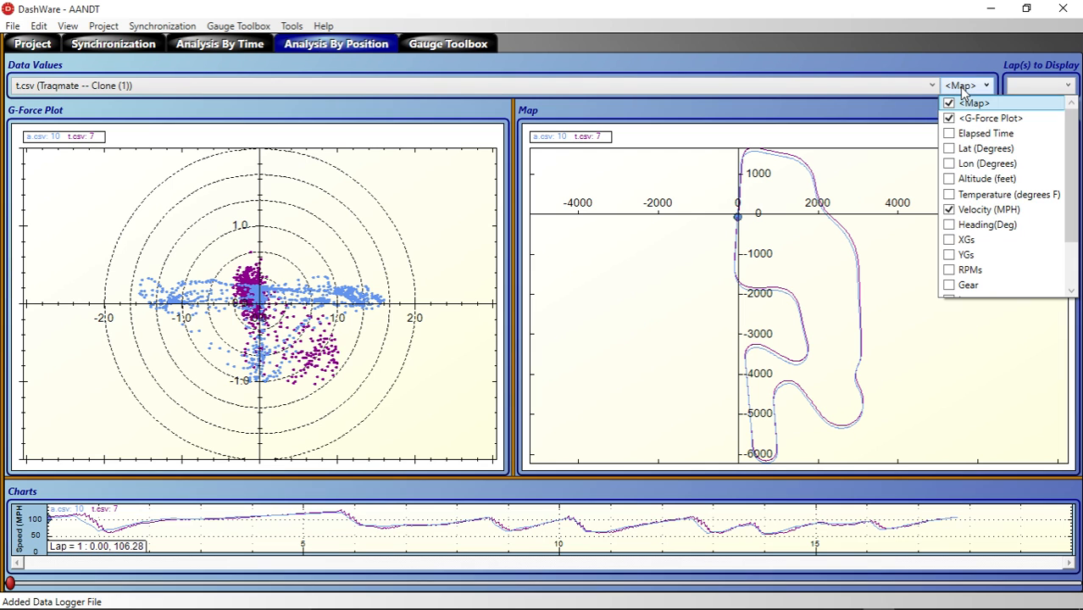
click(950, 119)
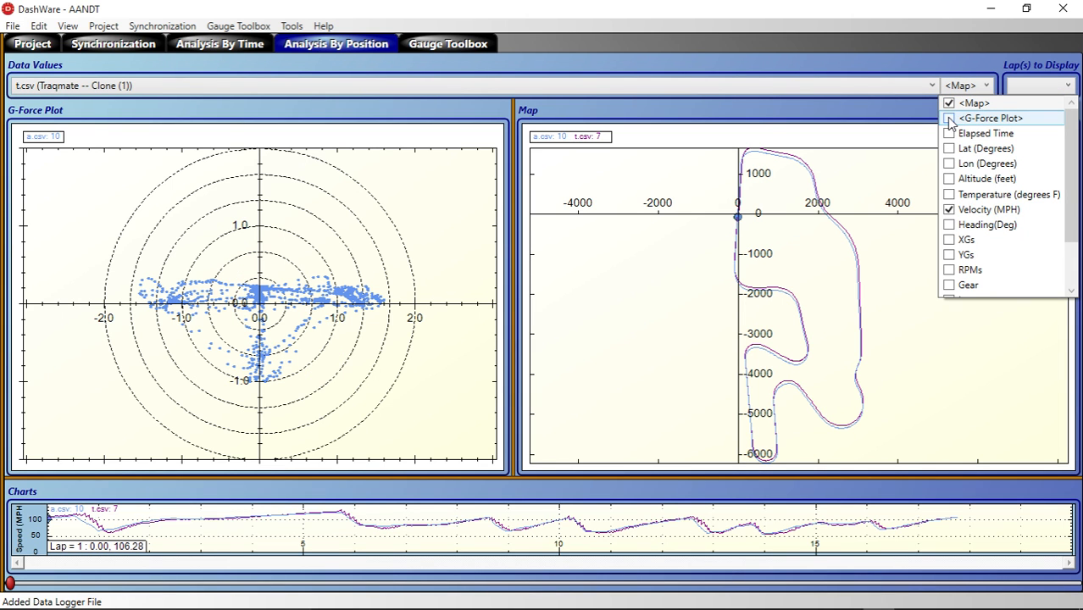
click(950, 120)
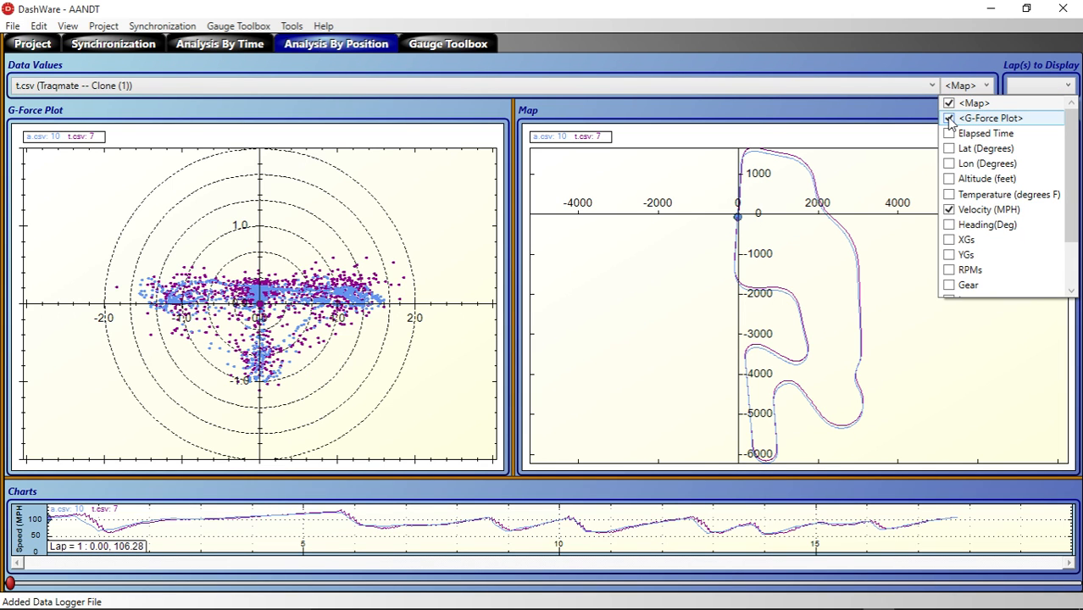
click(894, 62)
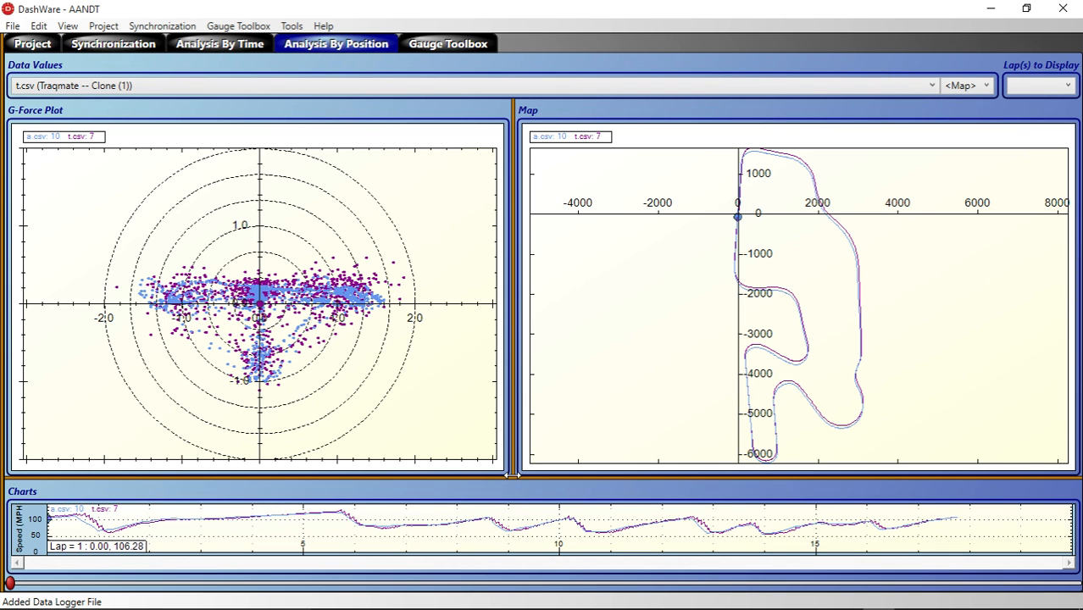
Resize the panes to compare the map, G-force and speed charts, and check the lap selection list for t.csv
drag(534, 479, 526, 218)
drag(435, 248, 702, 206)
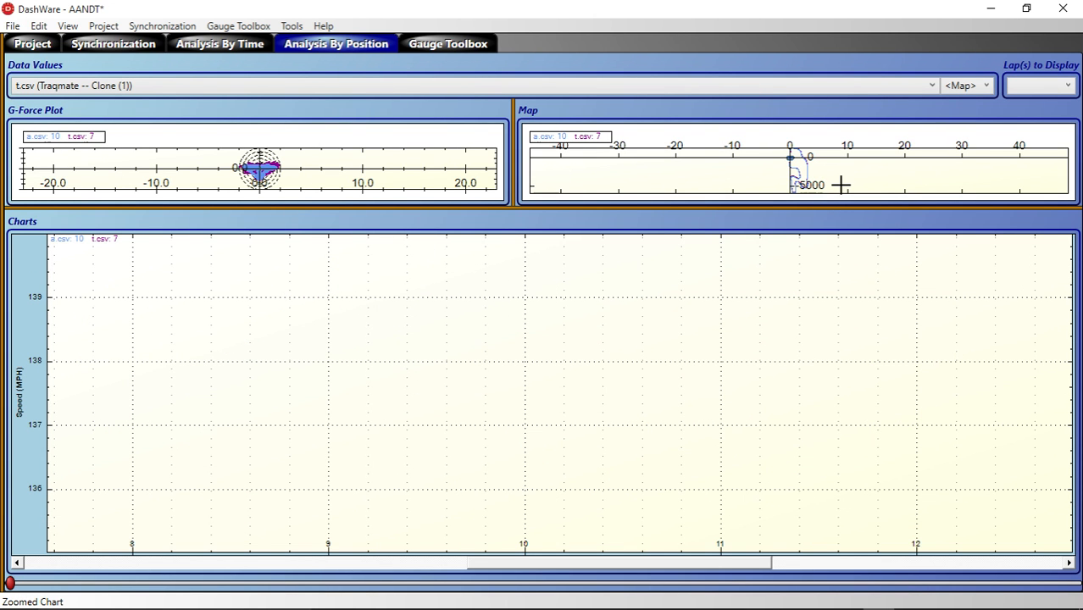
drag(828, 208, 847, 507)
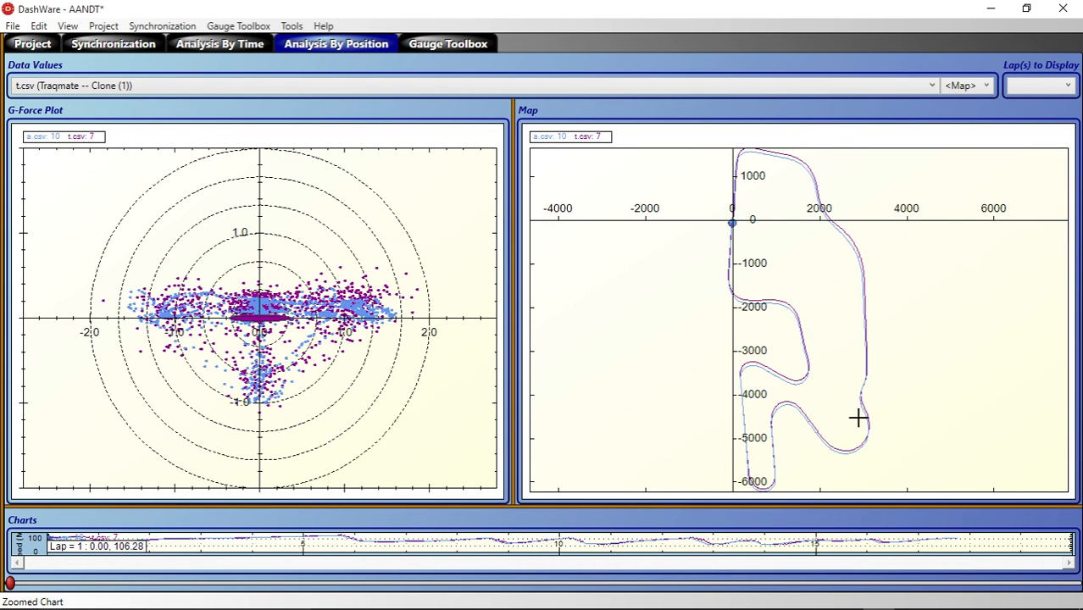
drag(800, 507, 767, 215)
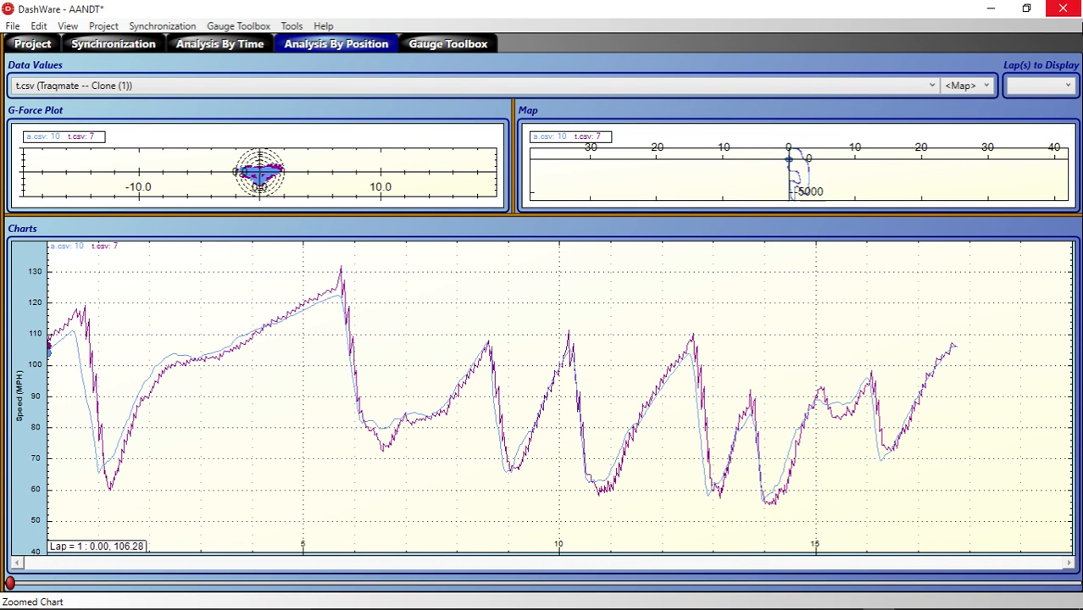
click(1067, 86)
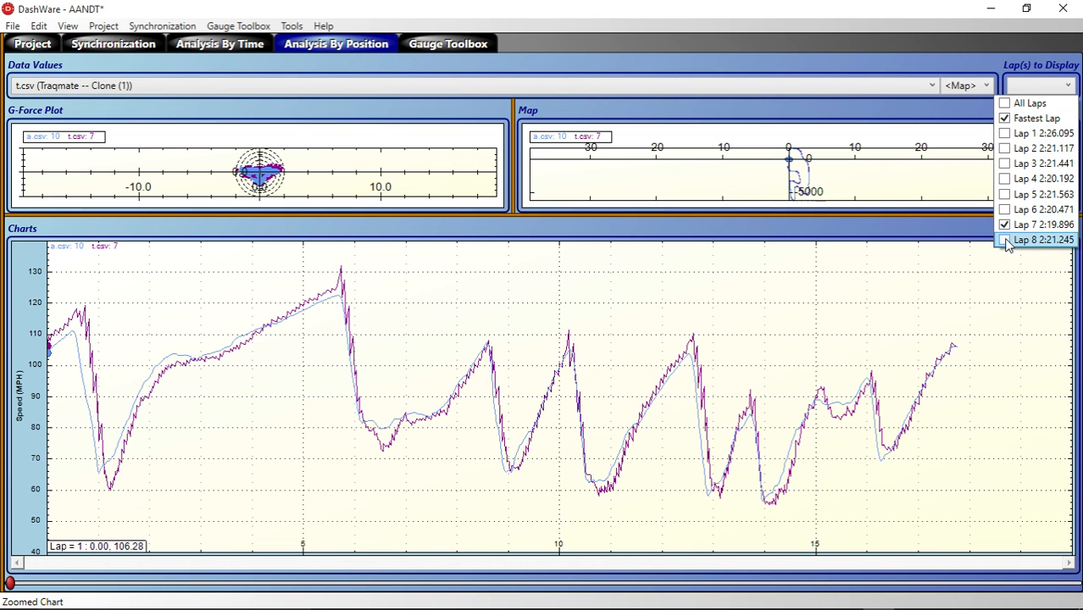
click(936, 280)
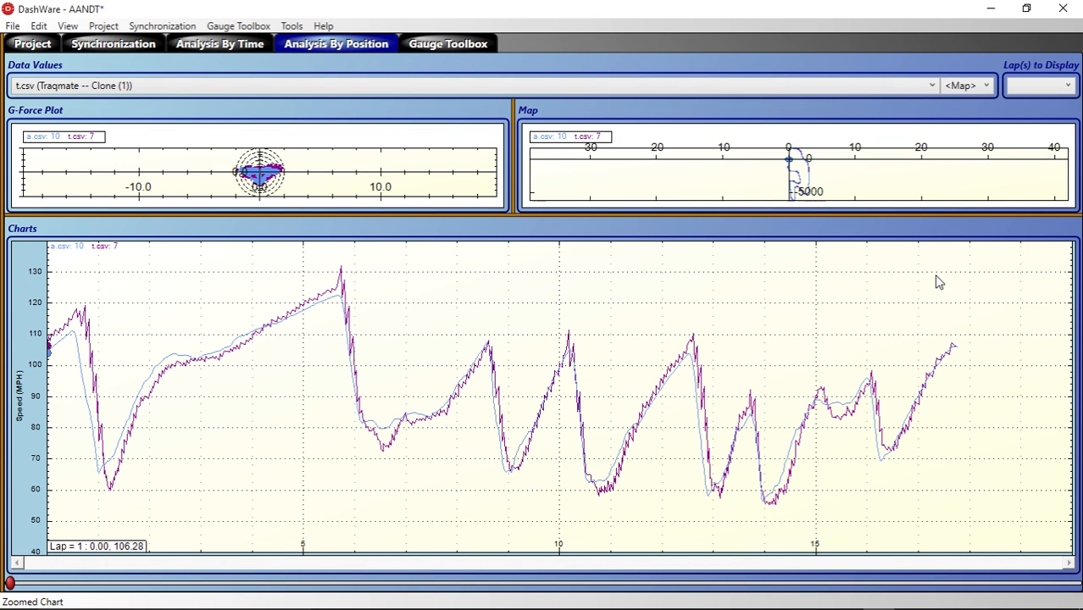
Add the XGs and YGs channels of t.csv to the charts alongside its velocity trace
click(859, 86)
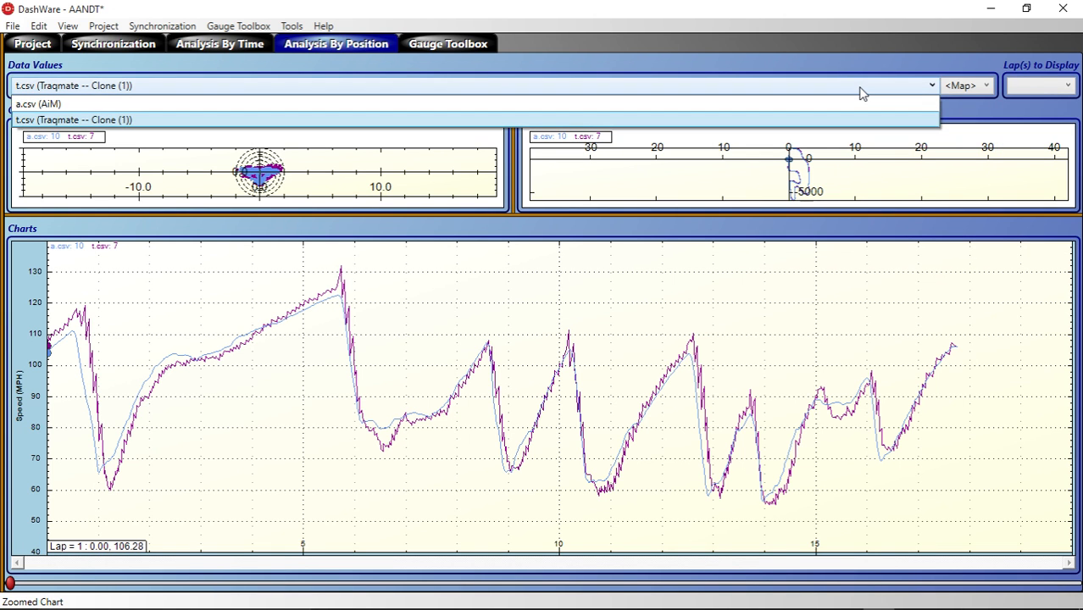
click(927, 84)
click(983, 87)
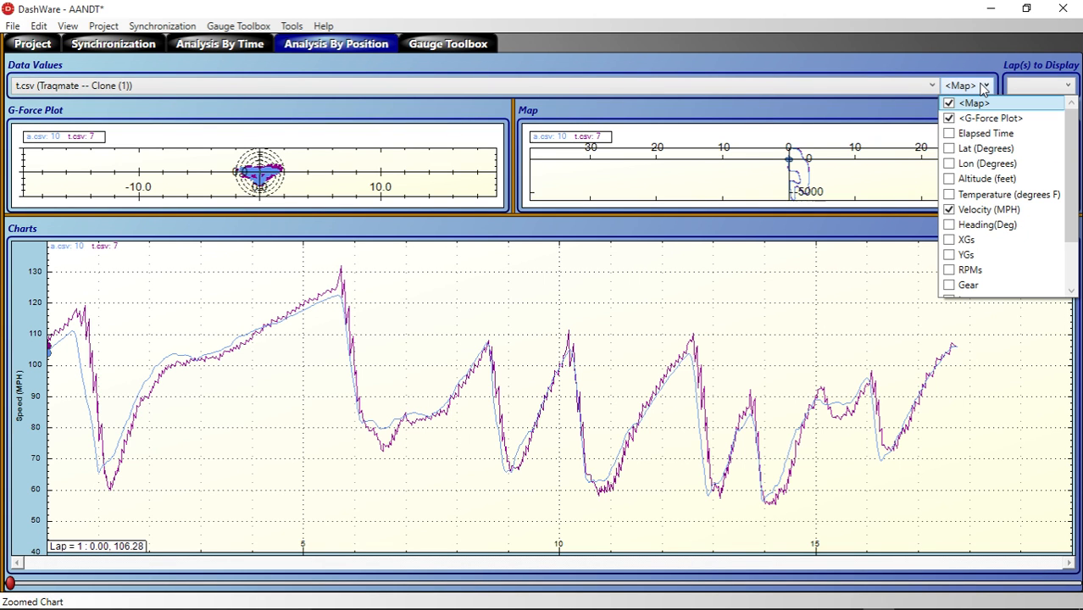
click(950, 241)
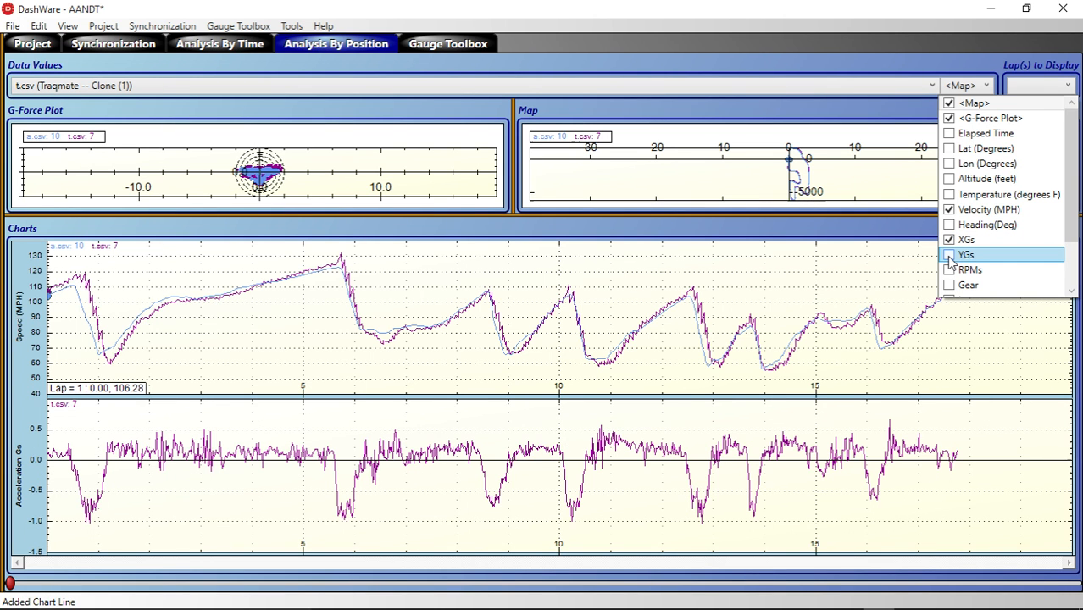
click(950, 256)
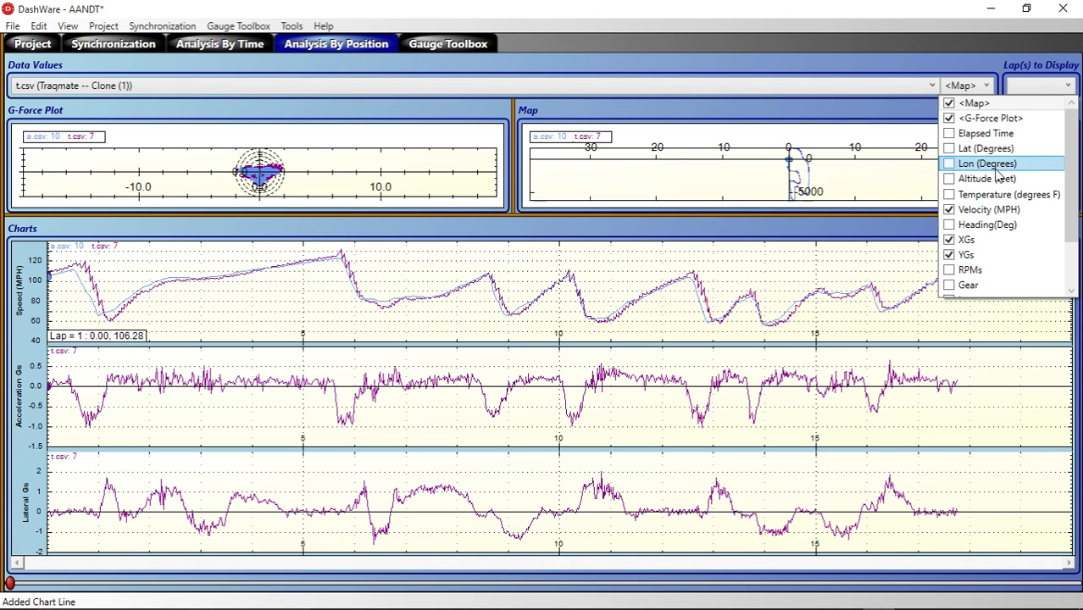
click(863, 68)
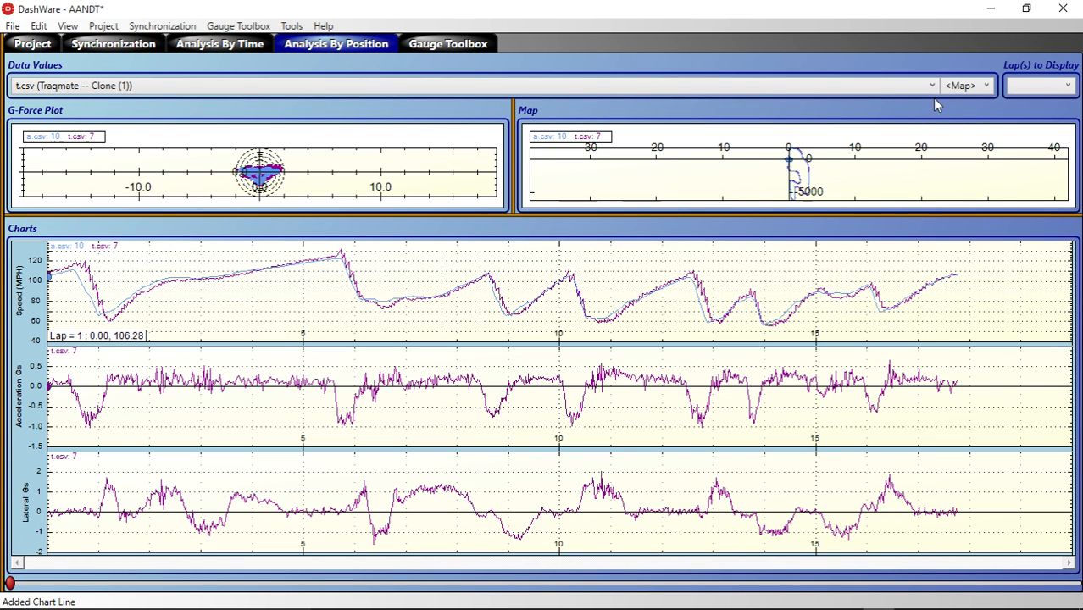
Select a.csv (AiM) as the data source and save the project
click(912, 84)
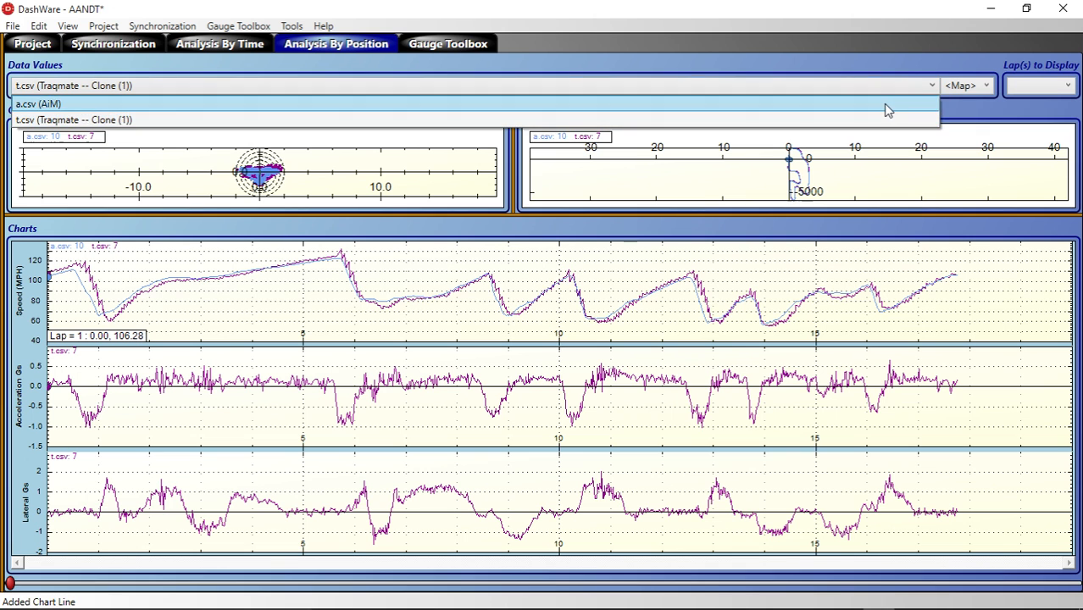
click(888, 105)
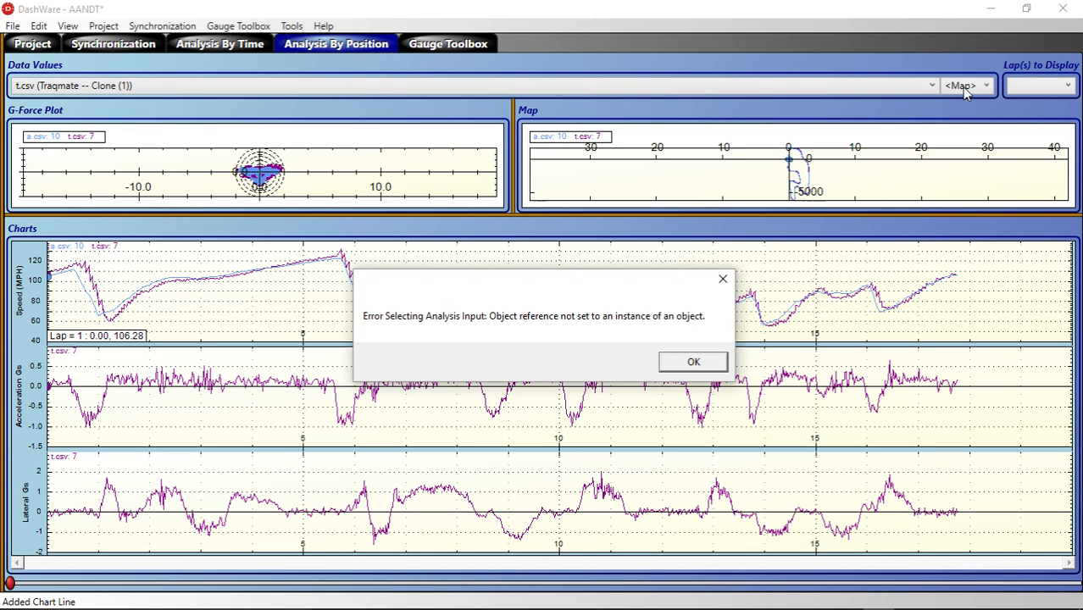
click(694, 363)
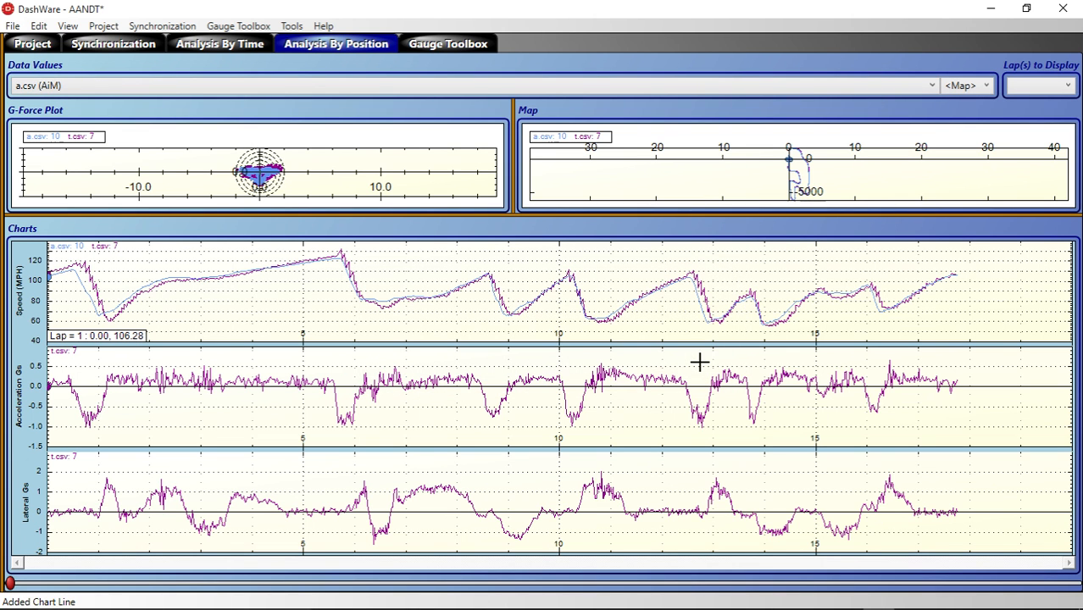
click(13, 26)
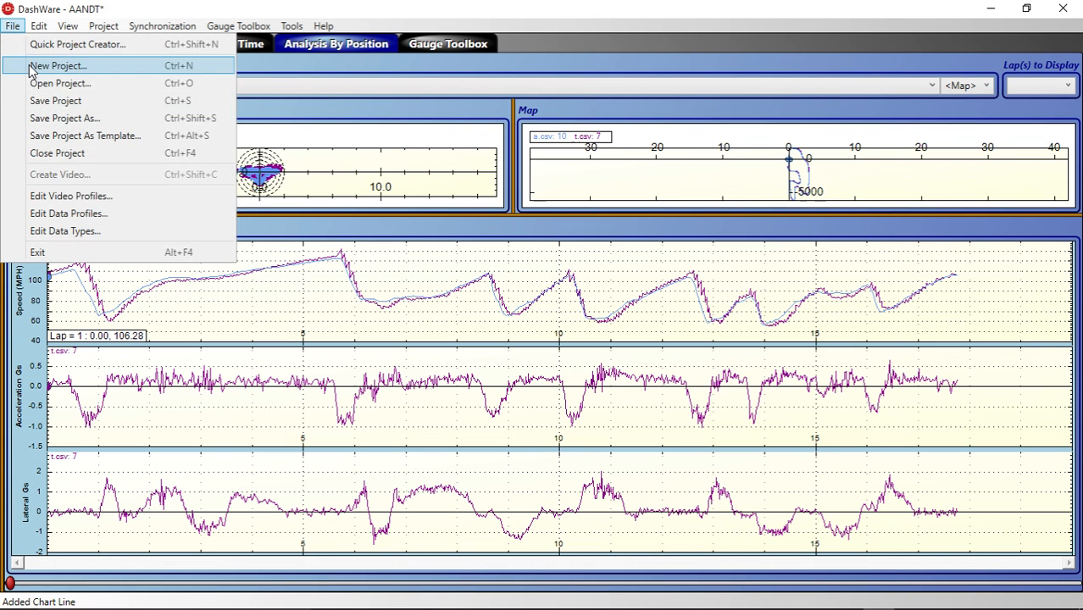
click(38, 100)
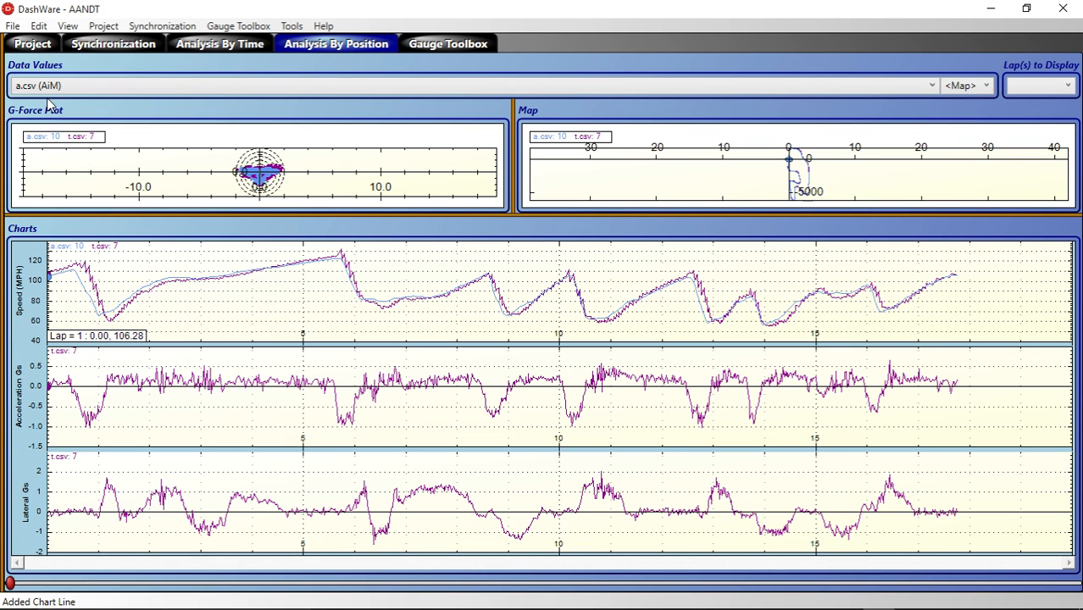
Add the GPSLatAcc and GPSLonAcc channels of a.csv to the charts
click(987, 86)
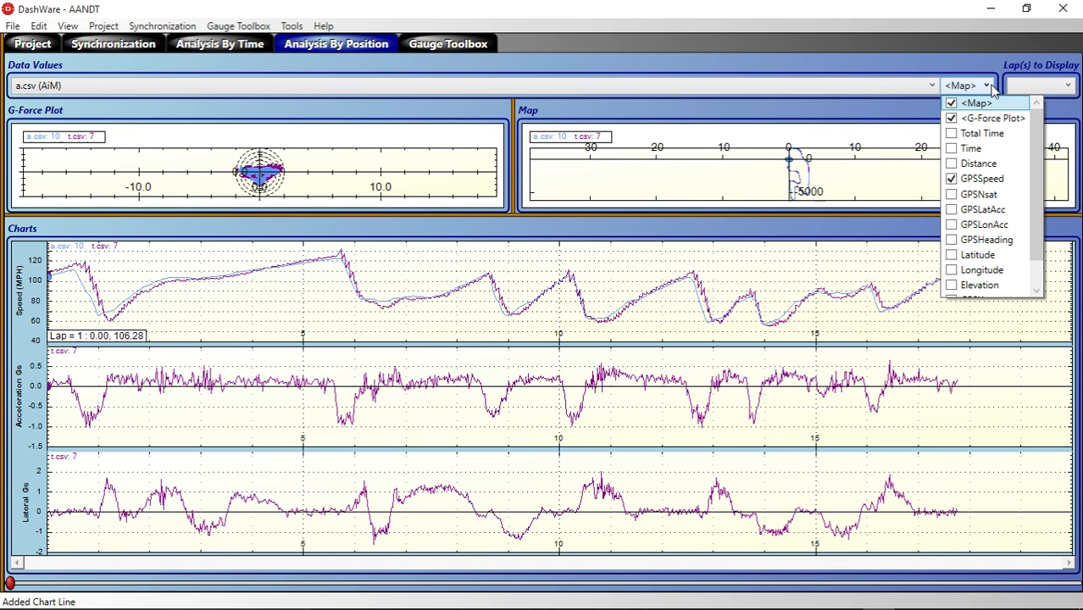
click(952, 211)
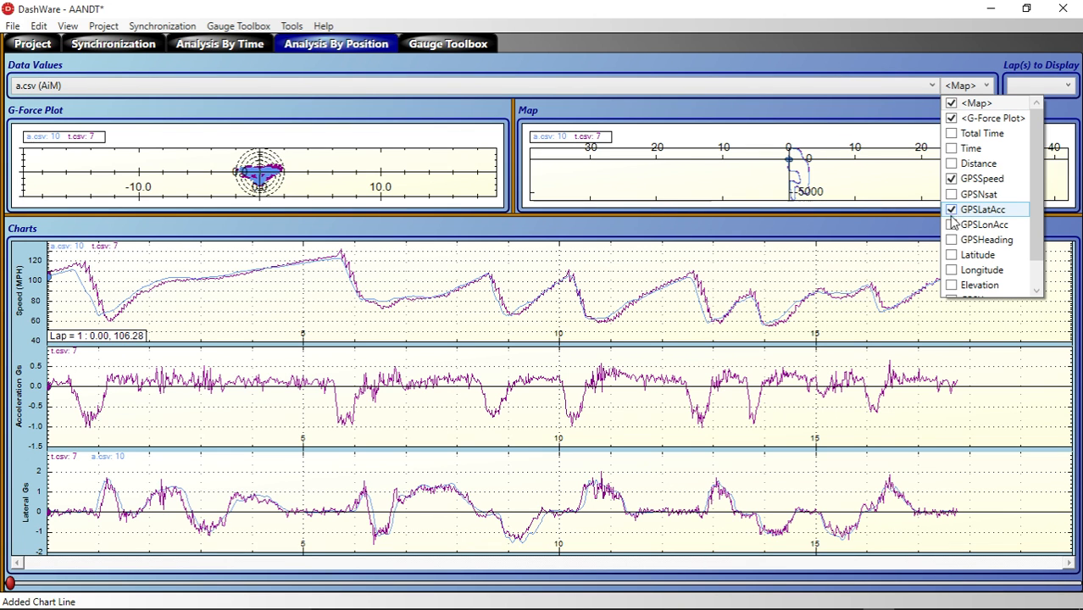
click(952, 226)
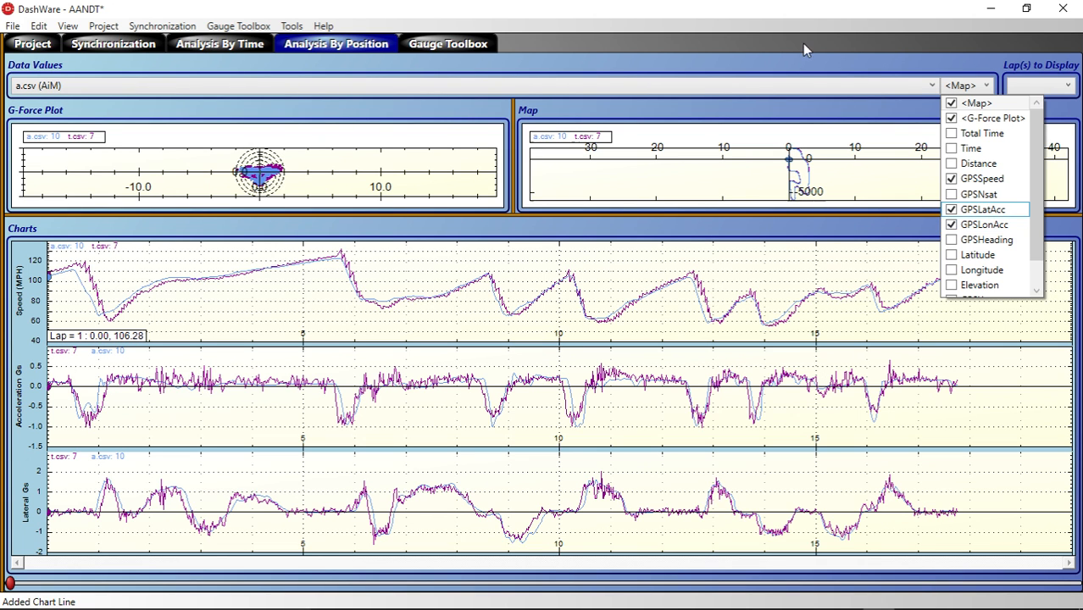
click(810, 73)
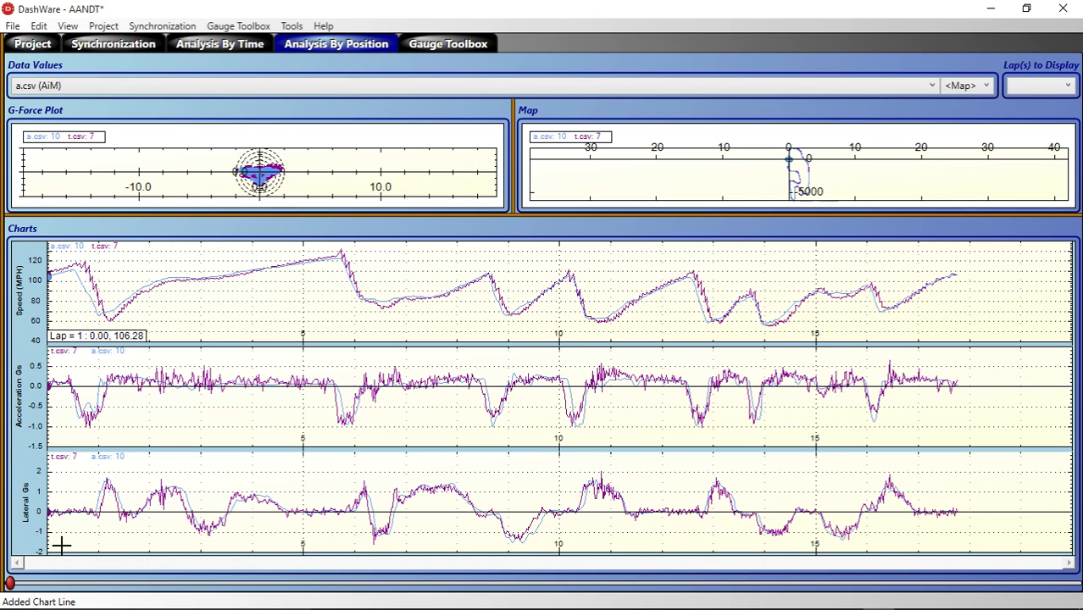
Try to move the analysis slider forward from the start of the lap, and save the project
drag(9, 585, 194, 581)
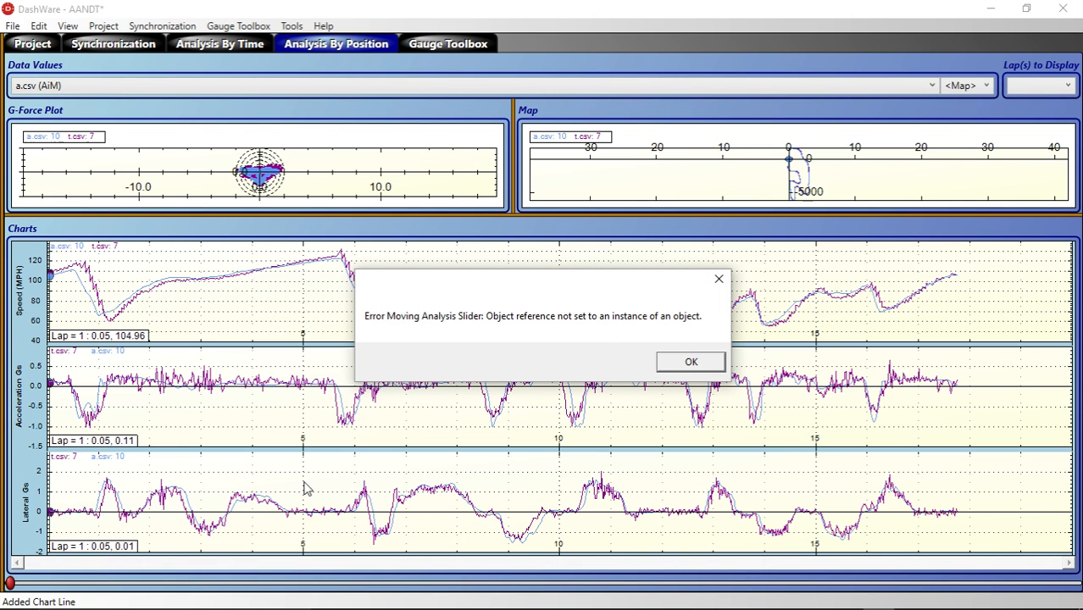
click(673, 362)
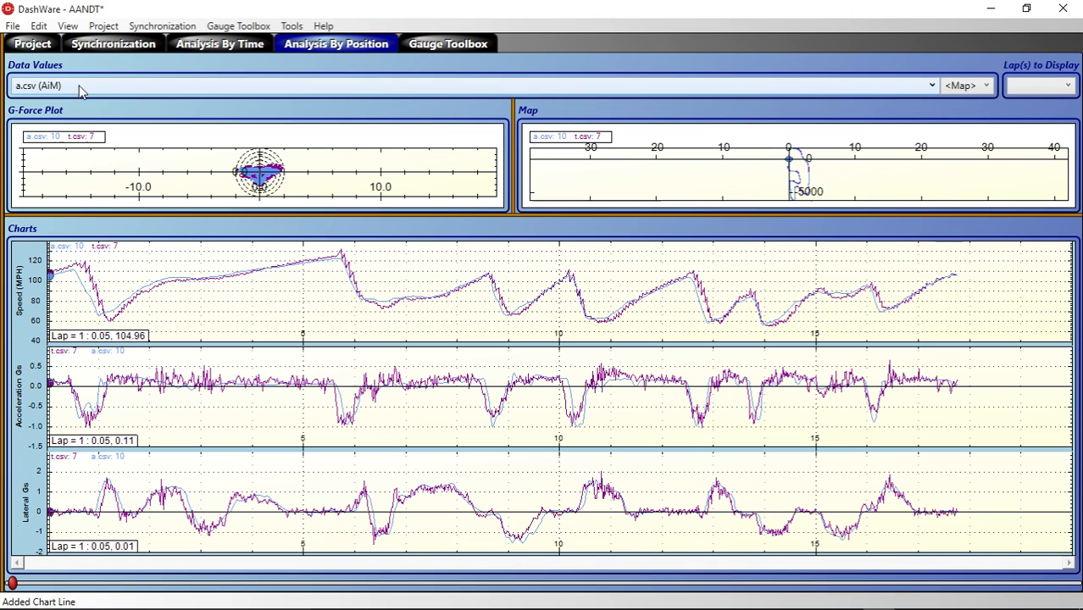
click(12, 26)
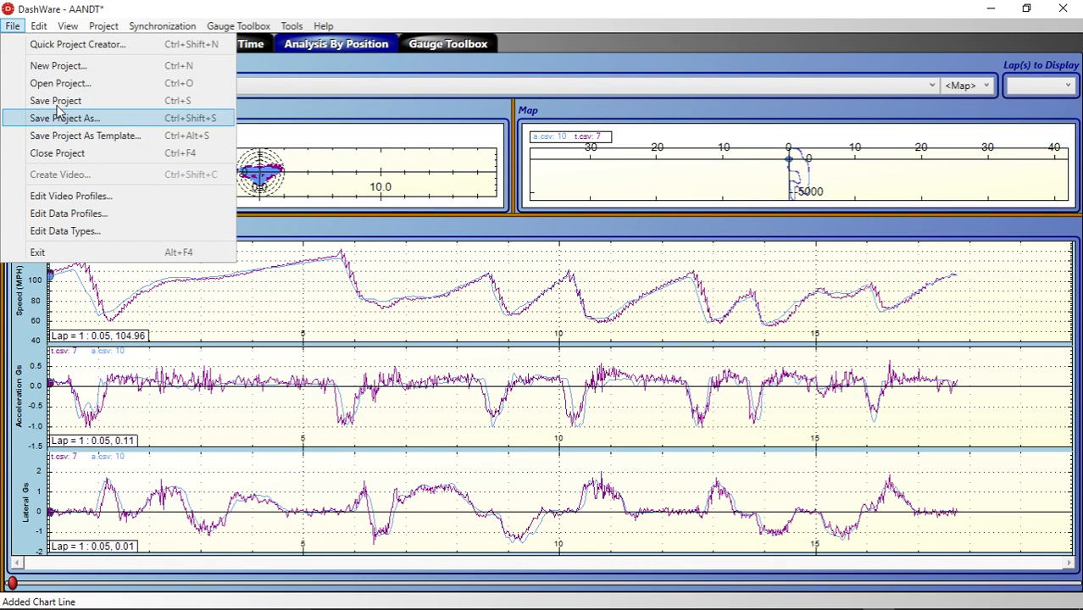
click(56, 102)
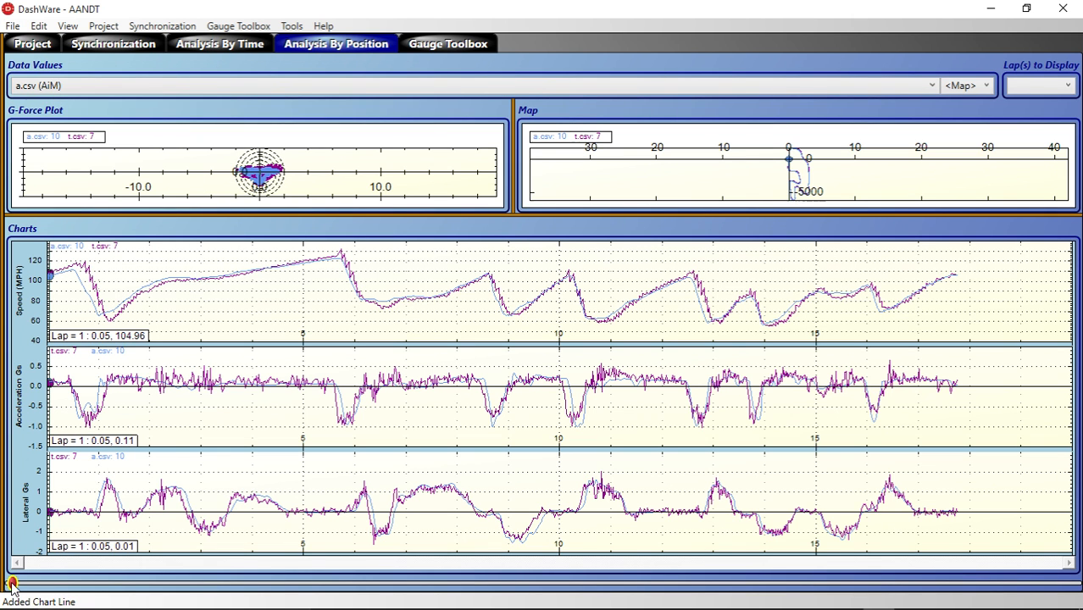
Try twice more to move the analysis slider forward along the lap, dismissing each error
drag(12, 583, 123, 579)
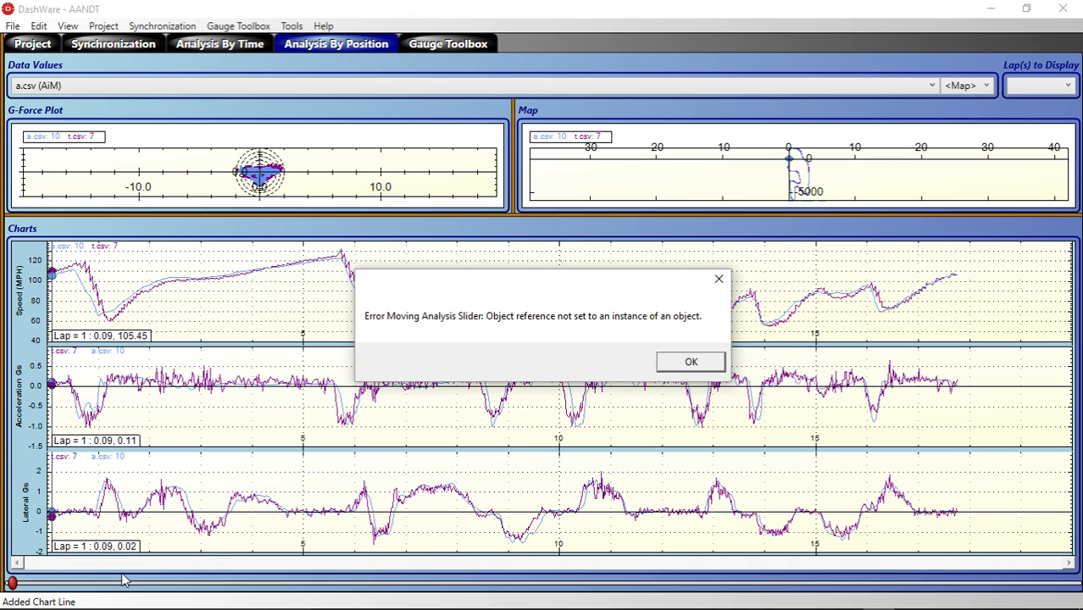
key(Return)
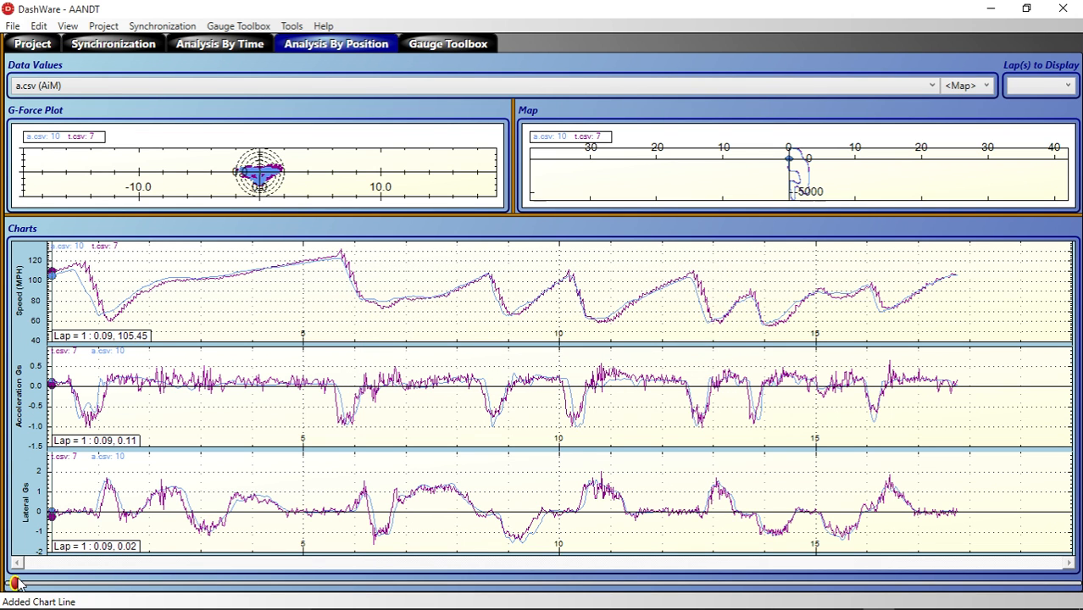
drag(16, 584, 123, 583)
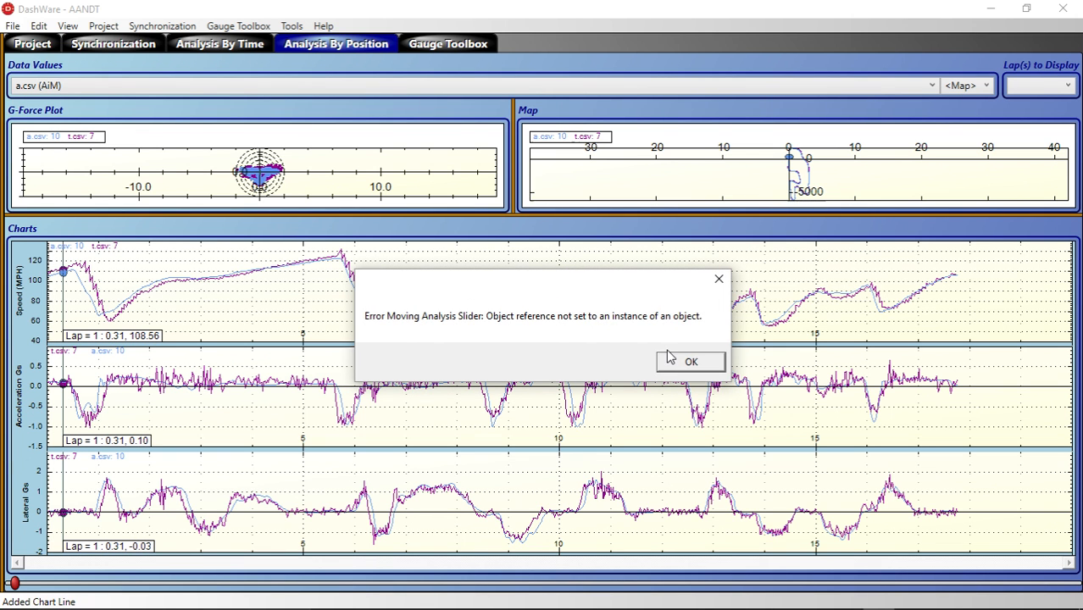
click(669, 356)
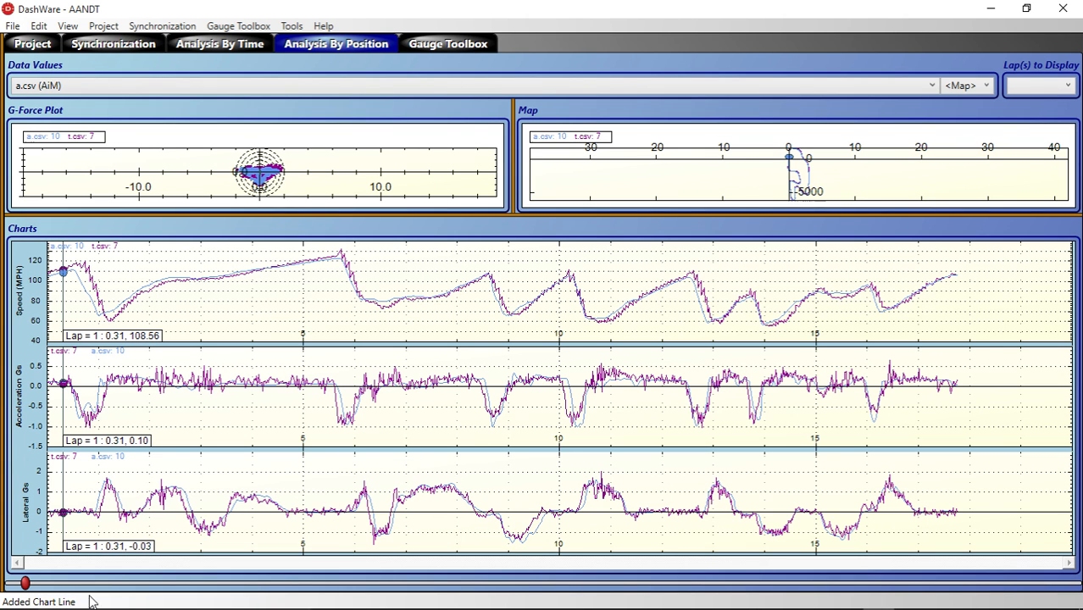
Close and restart DashWare, continuing in trial mode and accepting the trial restrictions
click(1063, 10)
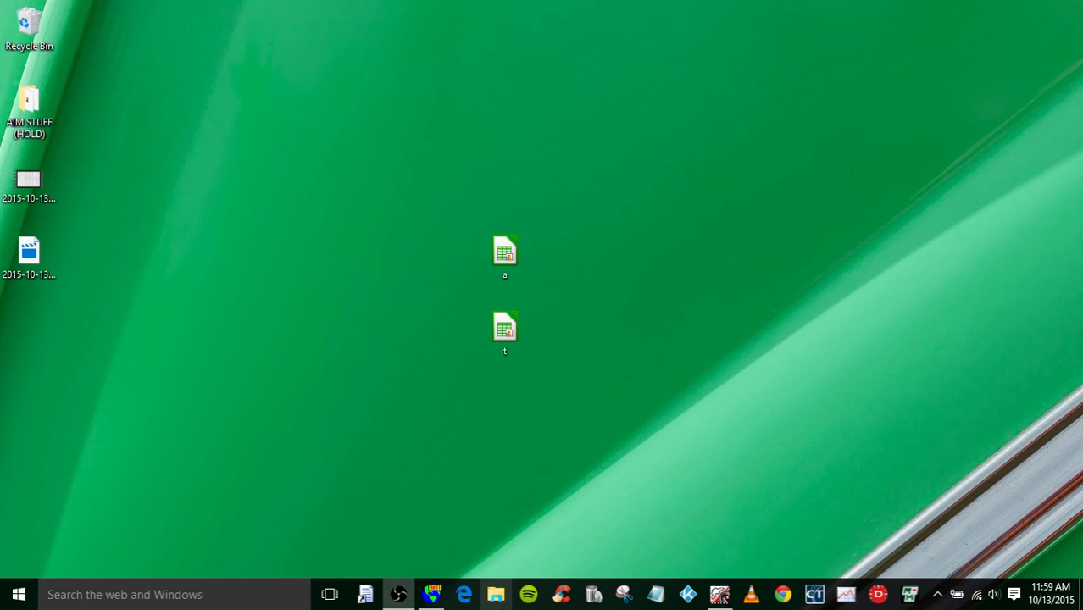
click(882, 596)
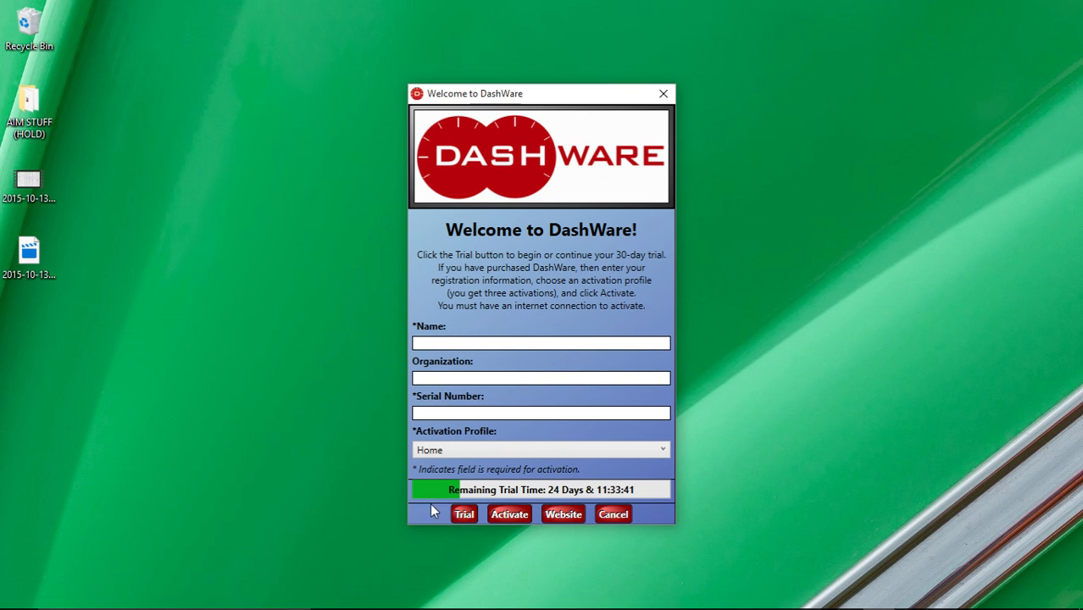
click(465, 513)
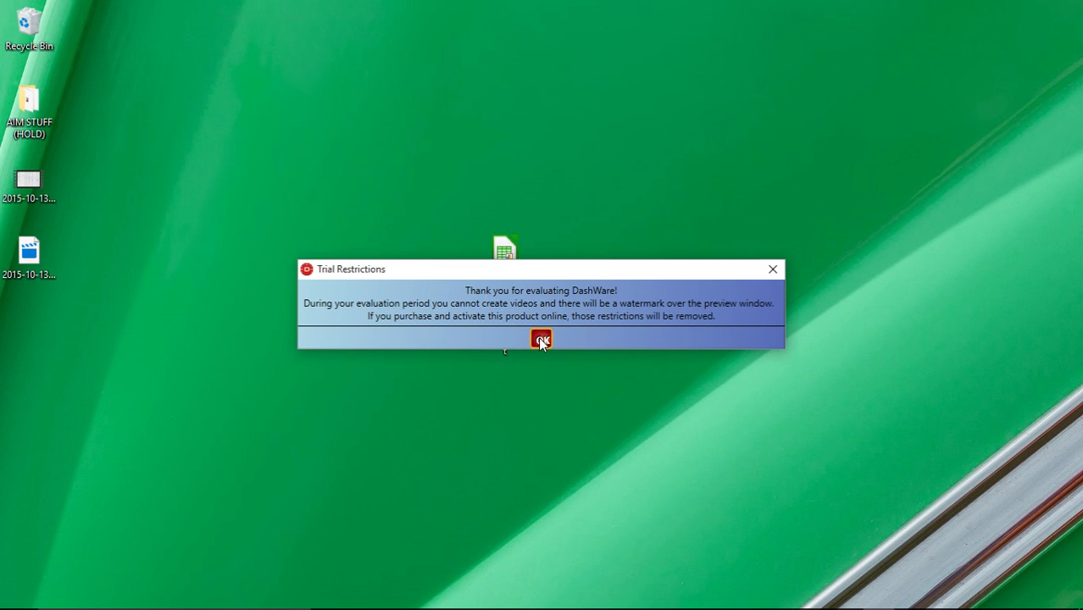
click(541, 338)
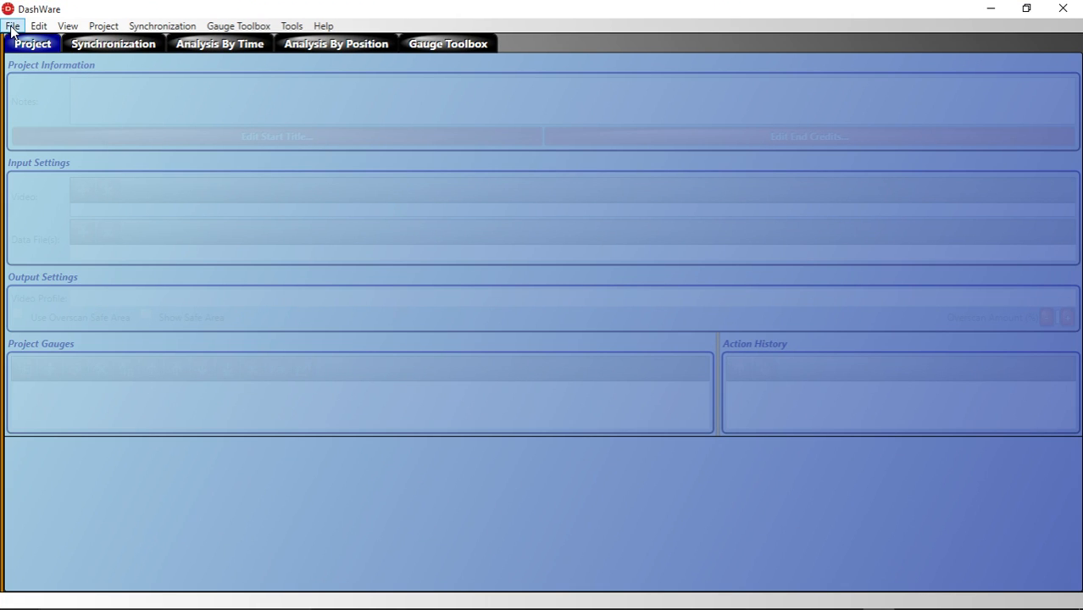
Open the AANDT project and show its Analysis By Position view
click(12, 26)
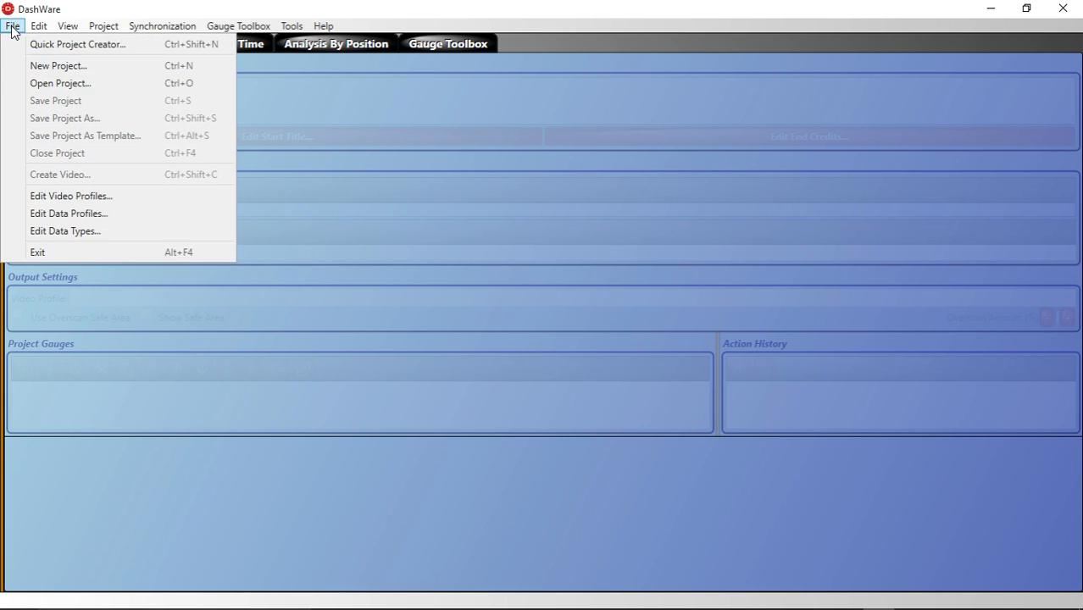
click(50, 85)
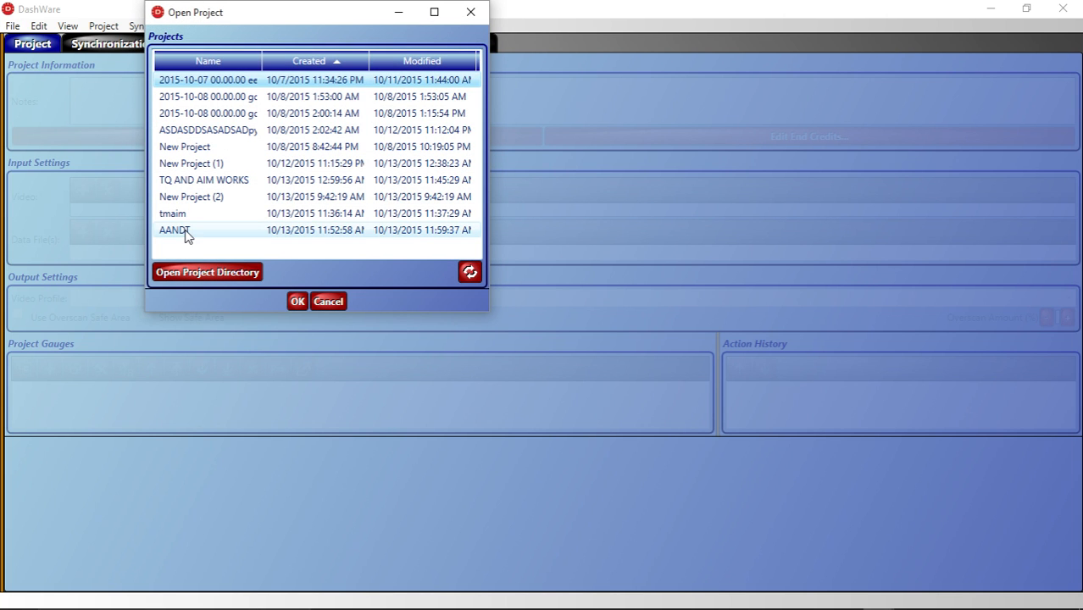
click(185, 232)
click(296, 302)
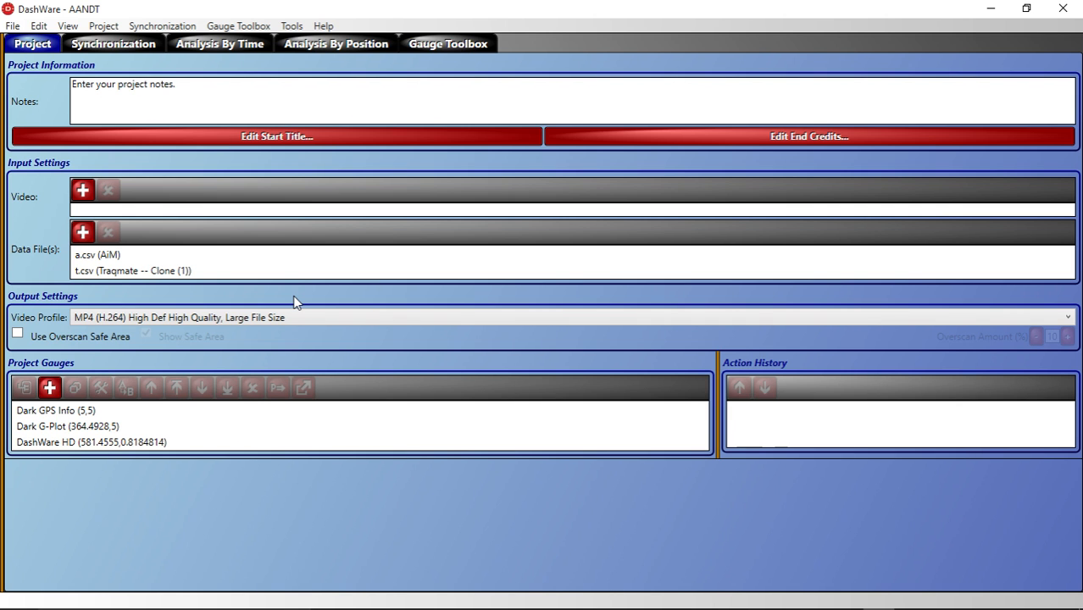
click(332, 45)
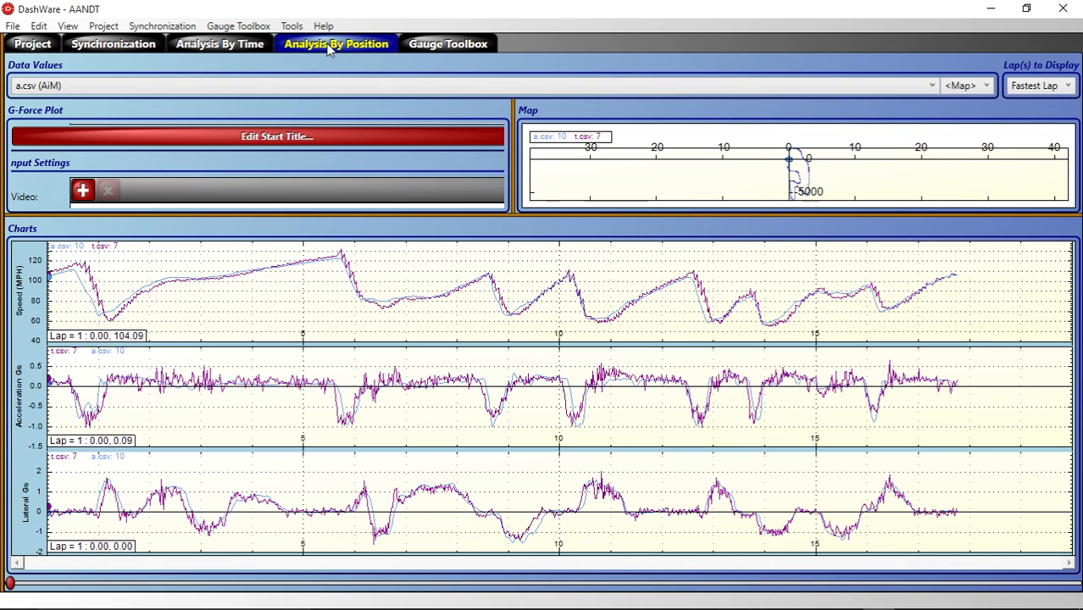
Move the analysis slider to 6.79 and inspect the charts zoomed to about 9.5–10.8, restoring the default scale
drag(10, 583, 371, 561)
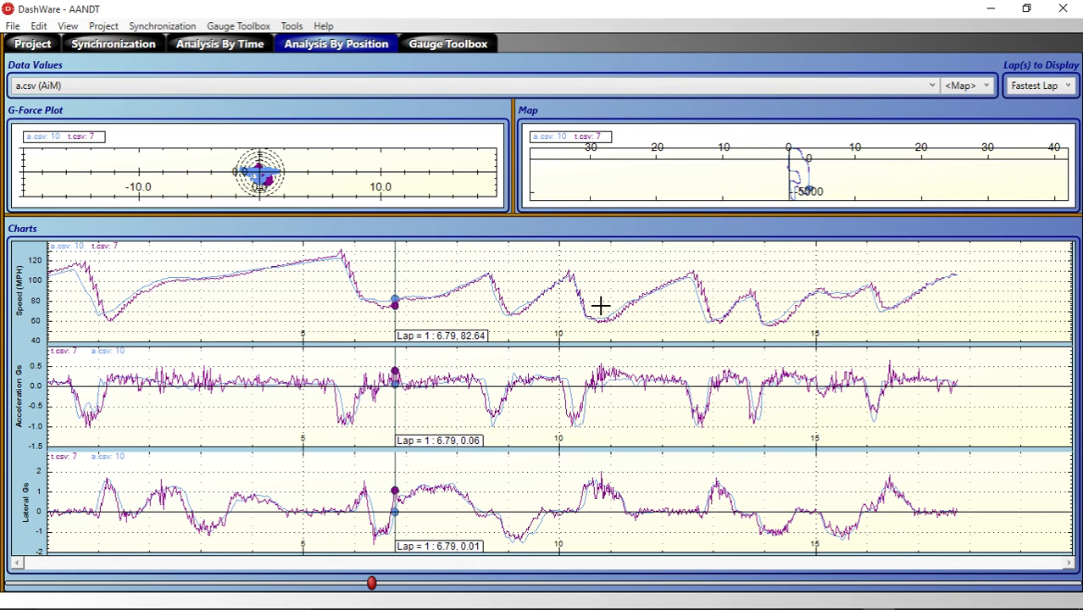
drag(534, 264, 600, 306)
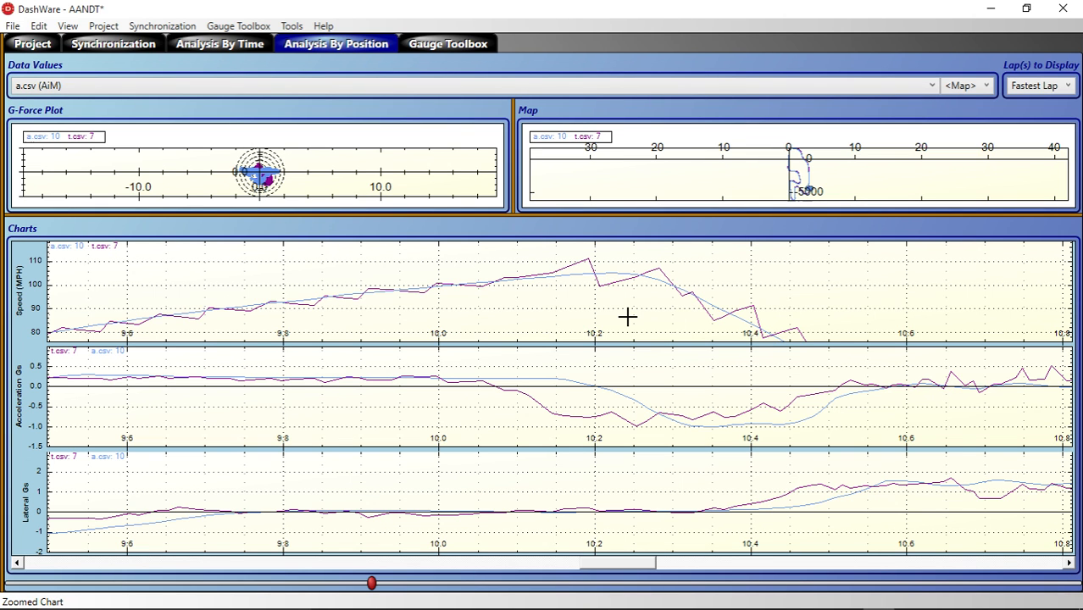
right_click(628, 317)
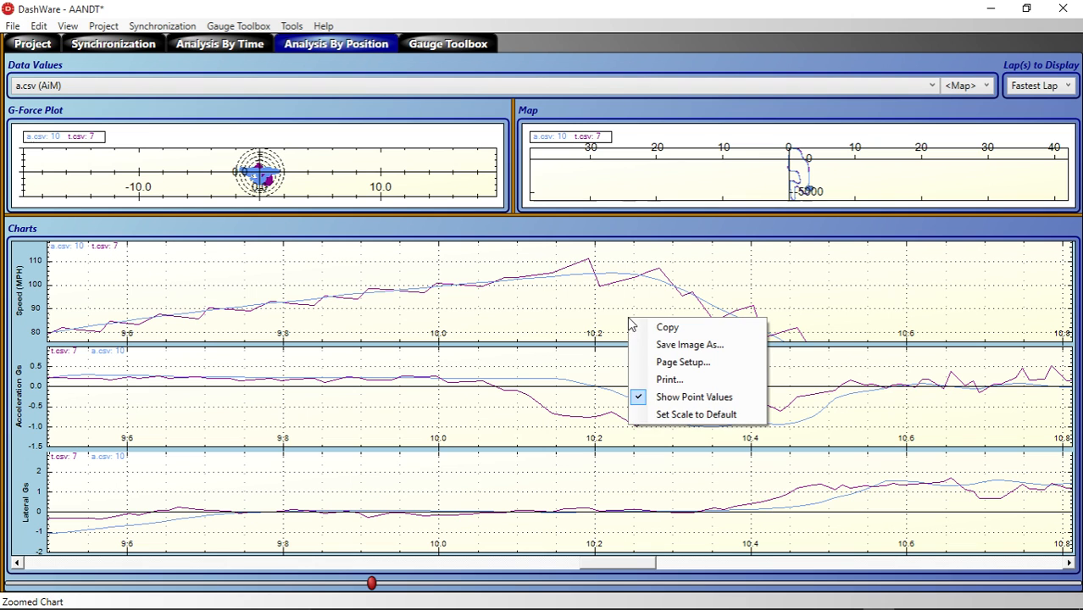
click(678, 418)
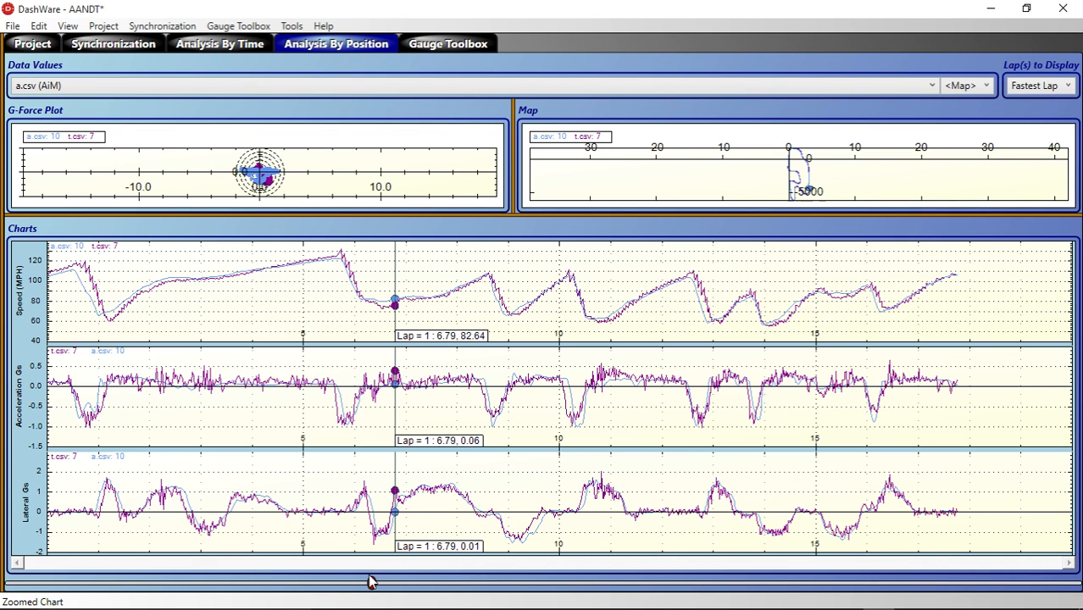
Move the analysis slider to 6.81 on the lap and save the project
mouse_move(371, 583)
mouse_down()
mouse_move(502, 582)
mouse_move(375, 582)
mouse_up()
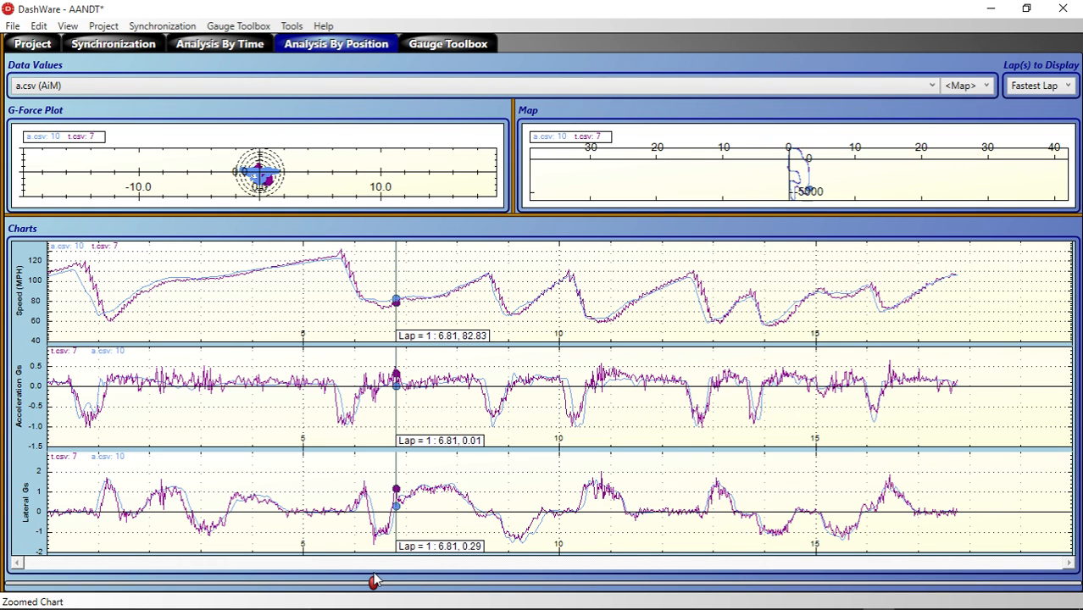
click(13, 27)
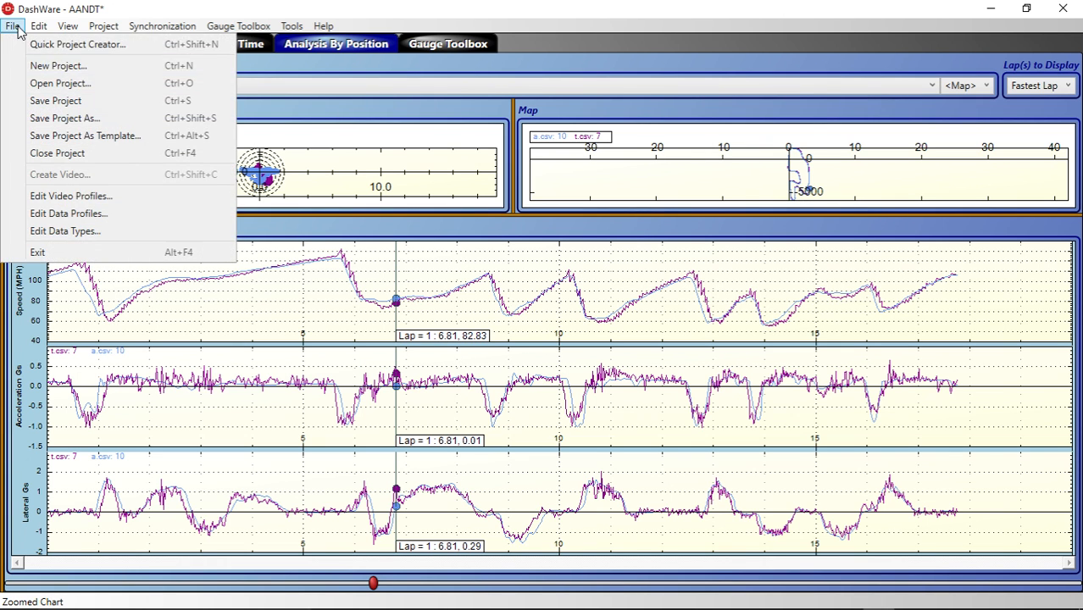
click(49, 101)
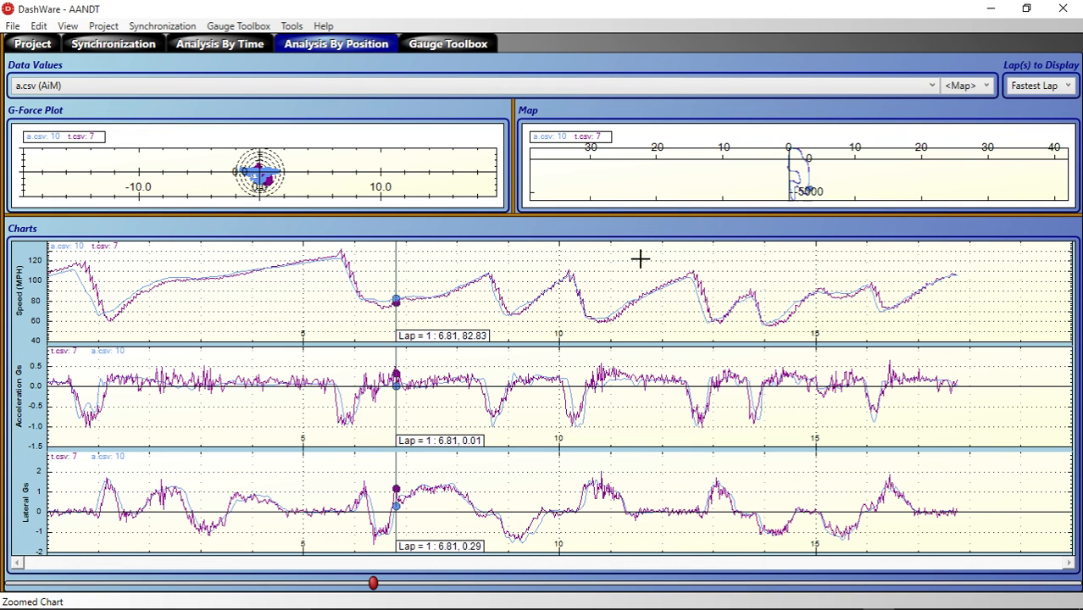